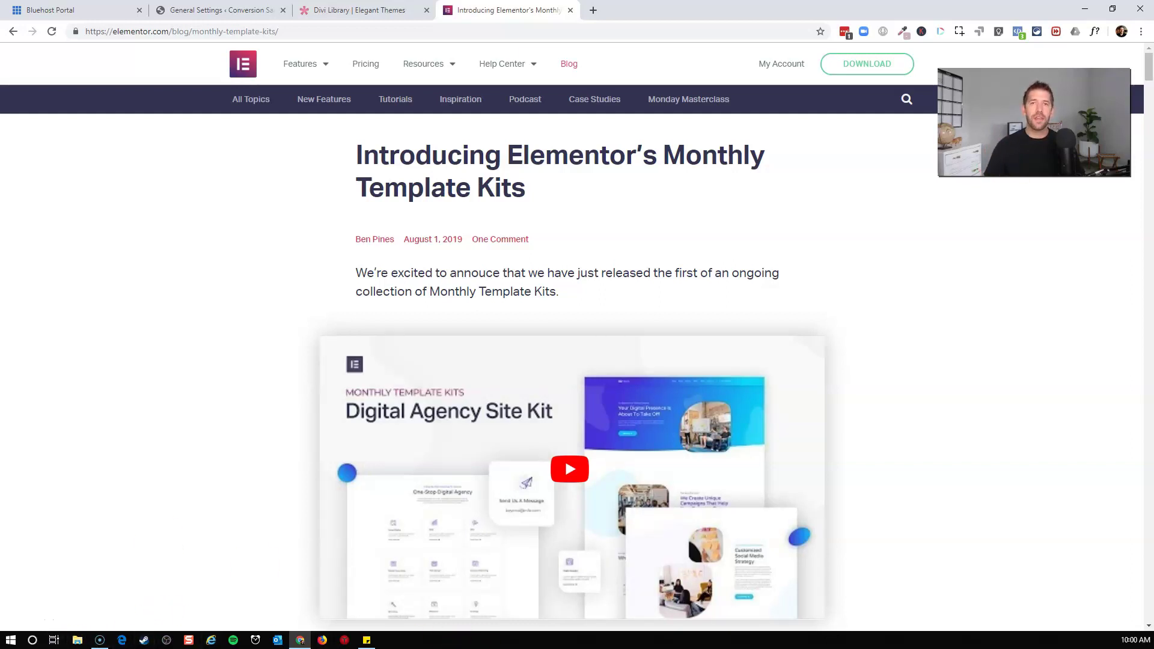
- Play the template kit video in the Elementor kits article
left_click(706, 371)
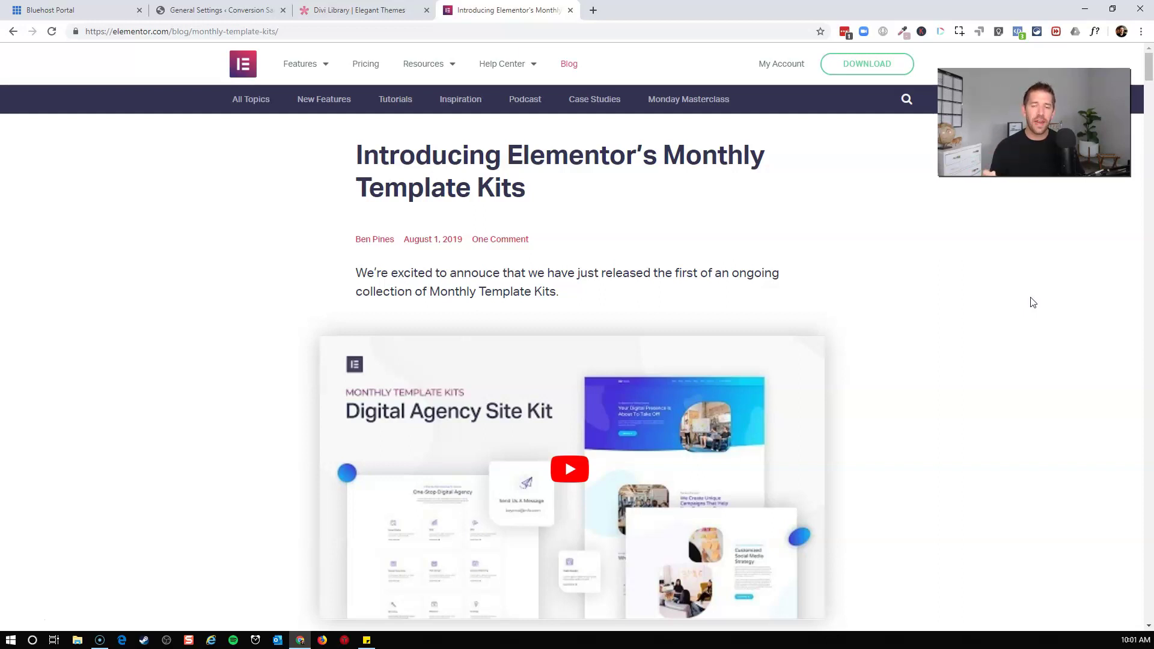
left_click(1024, 303)
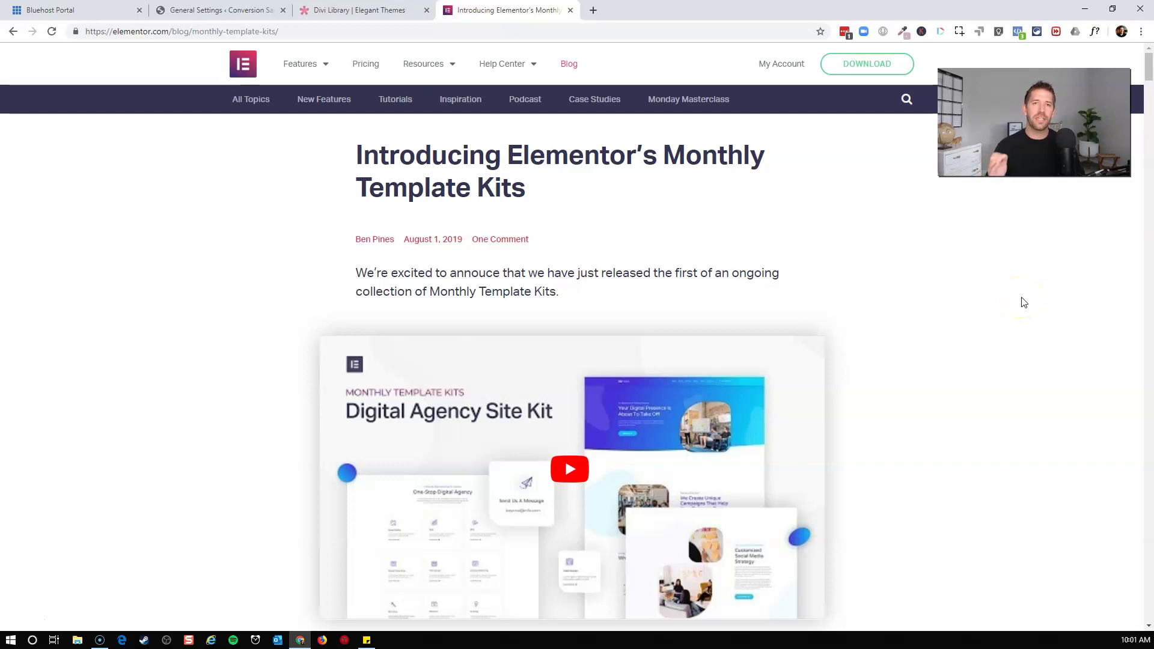
scroll(1021, 304, "down", 8)
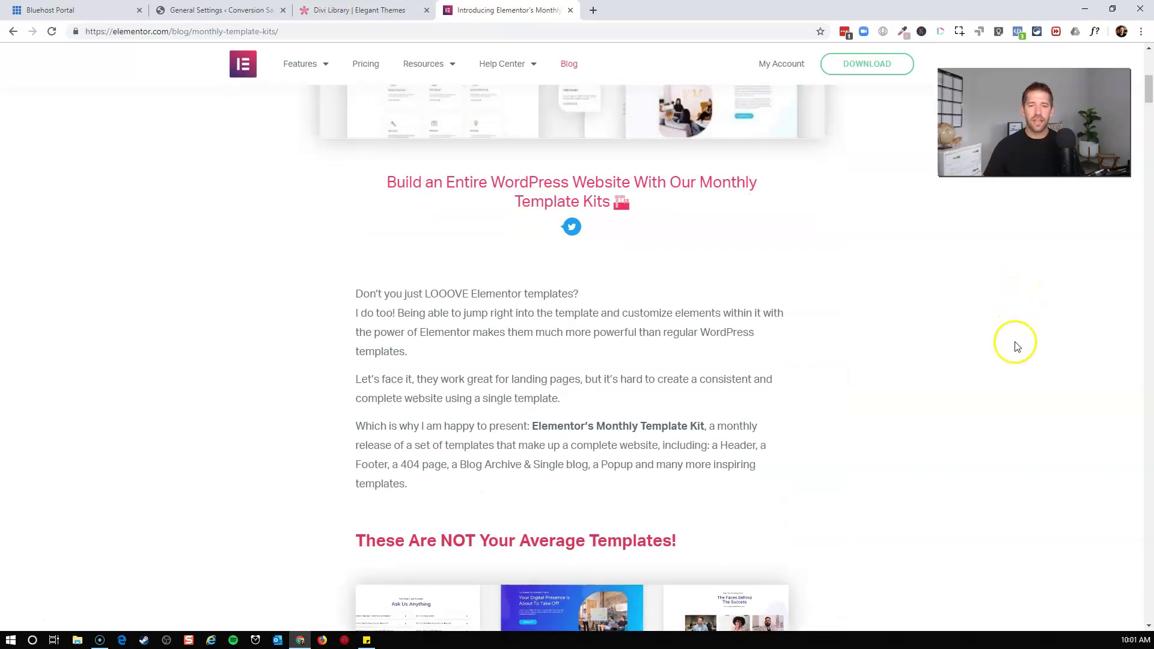
scroll(1013, 351, "up", 5)
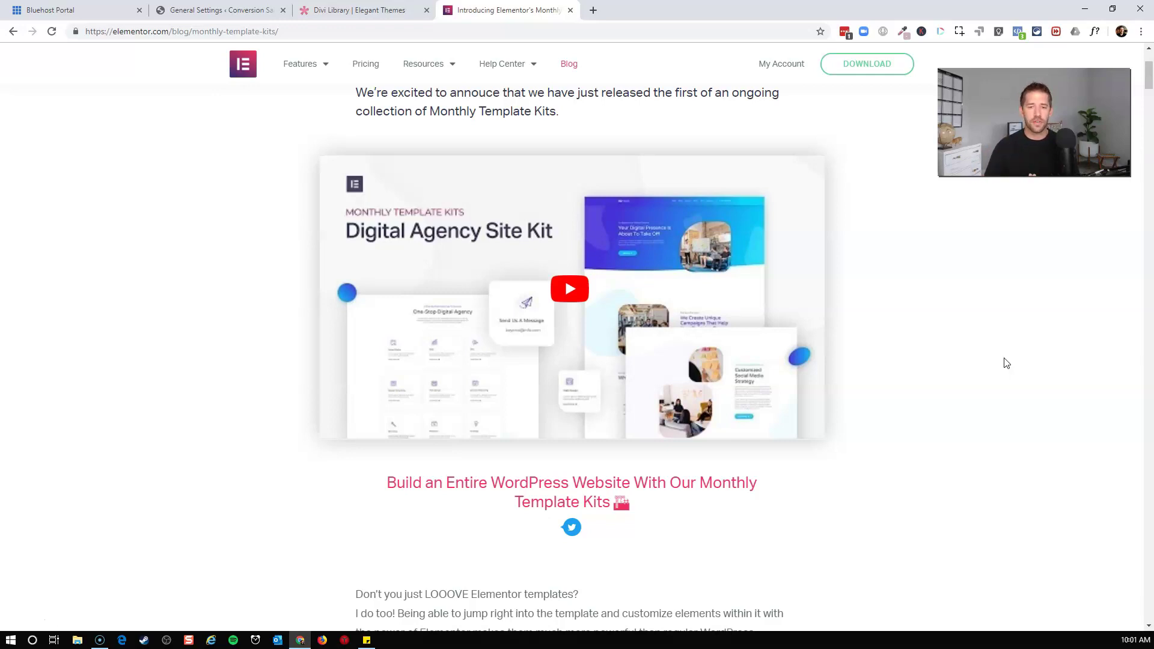
- Read further down the article, then switch to the Divi Library | Elegant Themes tab
scroll(1006, 364, "down", 10)
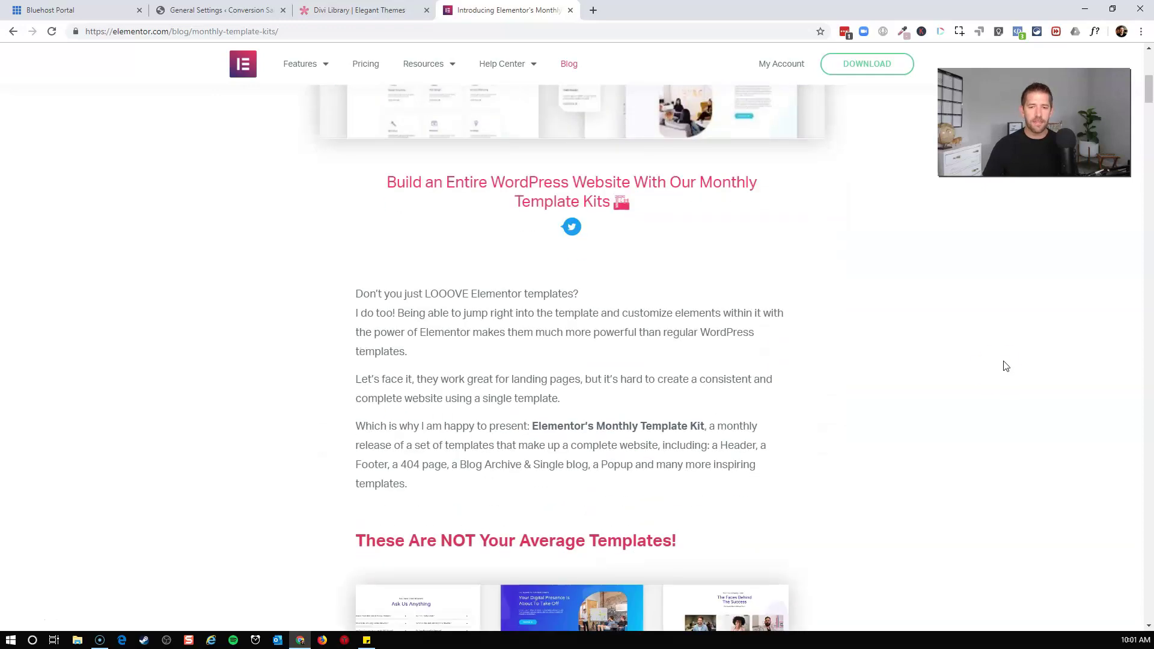
left_click(988, 388)
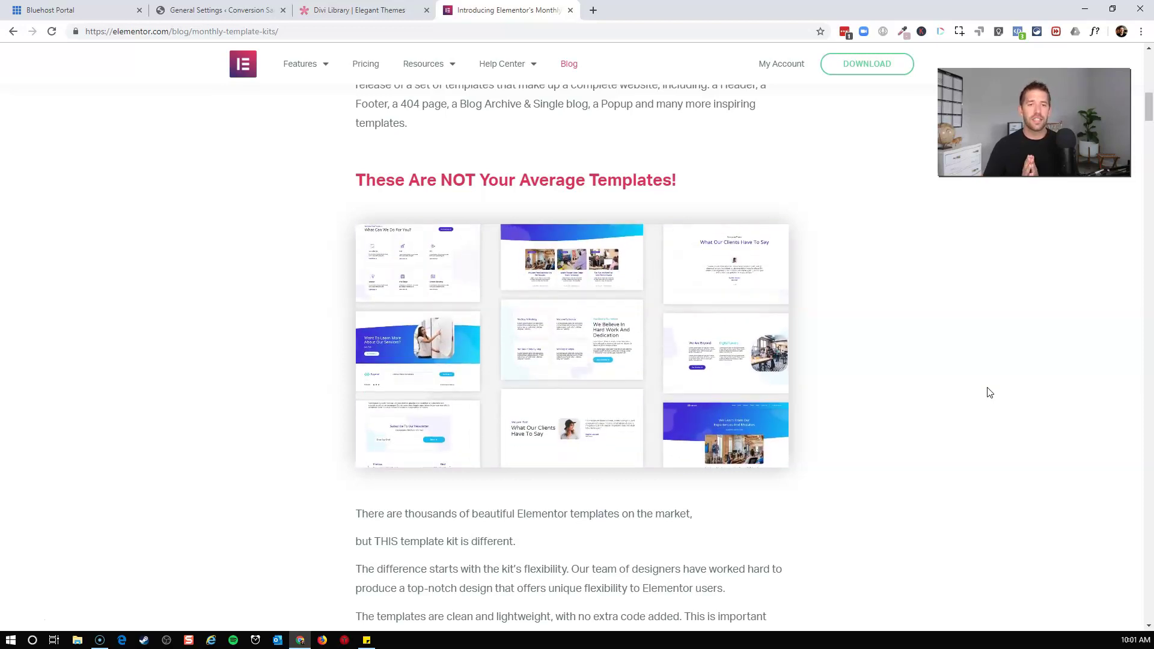
scroll(988, 392, "down", 3)
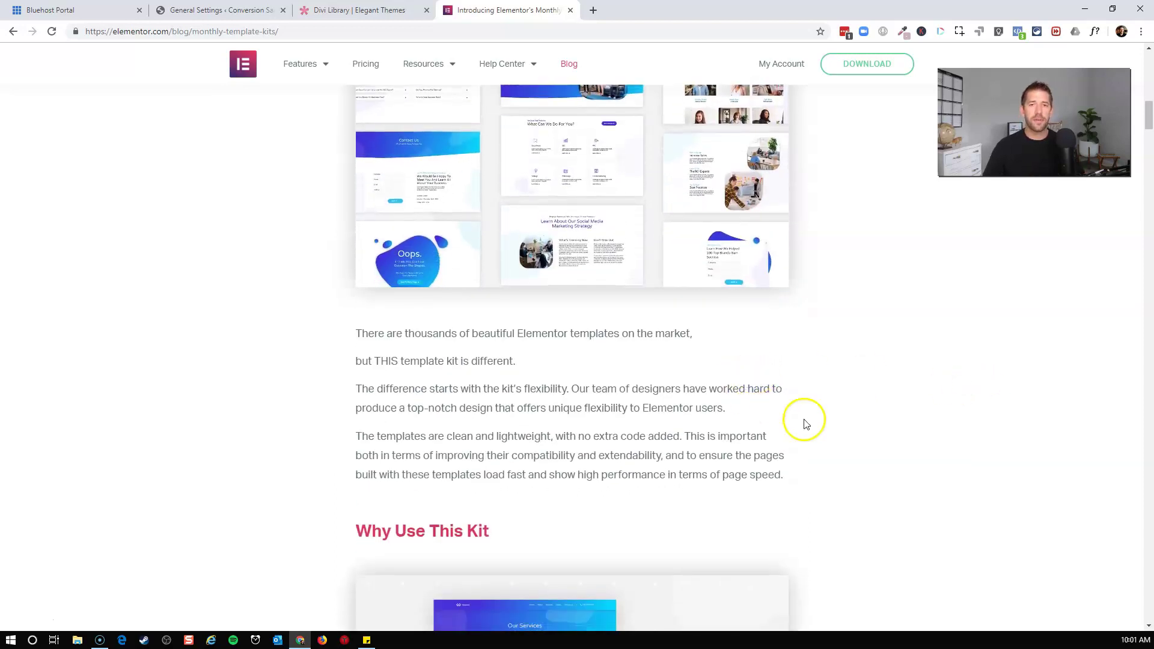
left_click(402, 10)
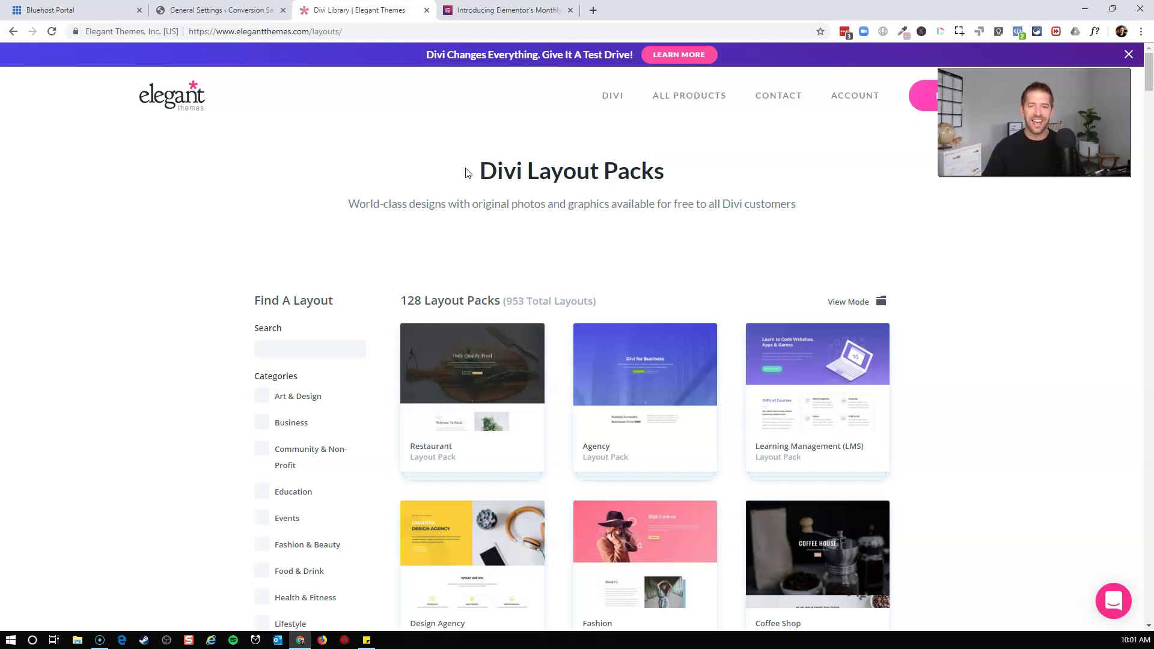
- Browse the layout packs grid and open the Agency layout pack
left_click(457, 170)
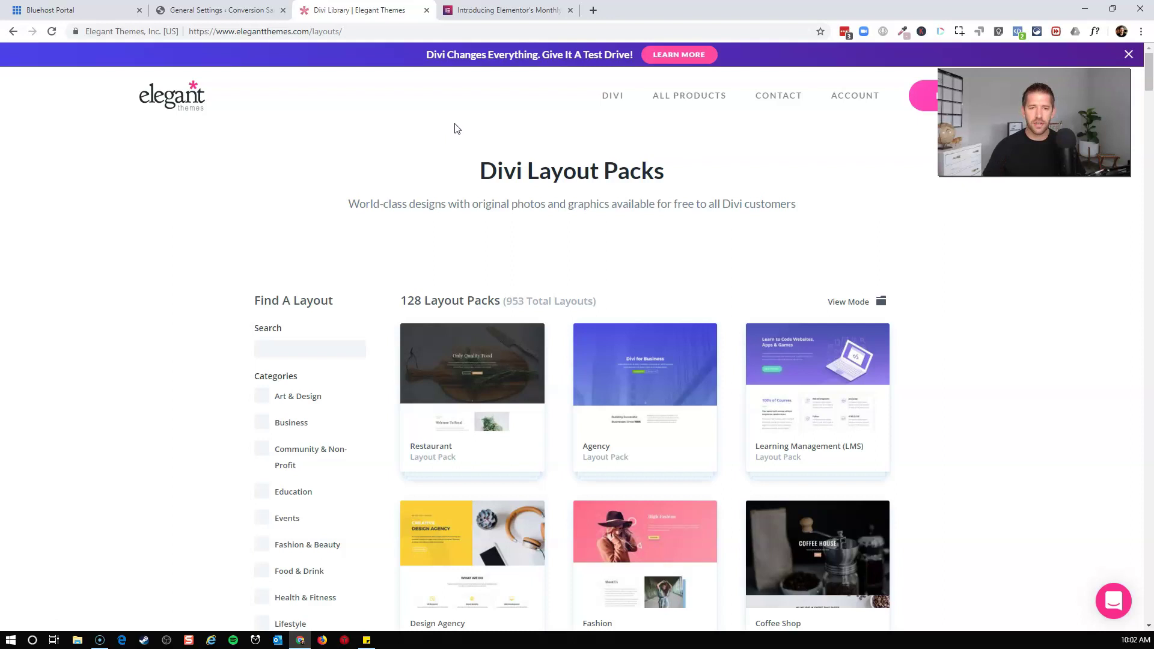
scroll(464, 193, "down", 1)
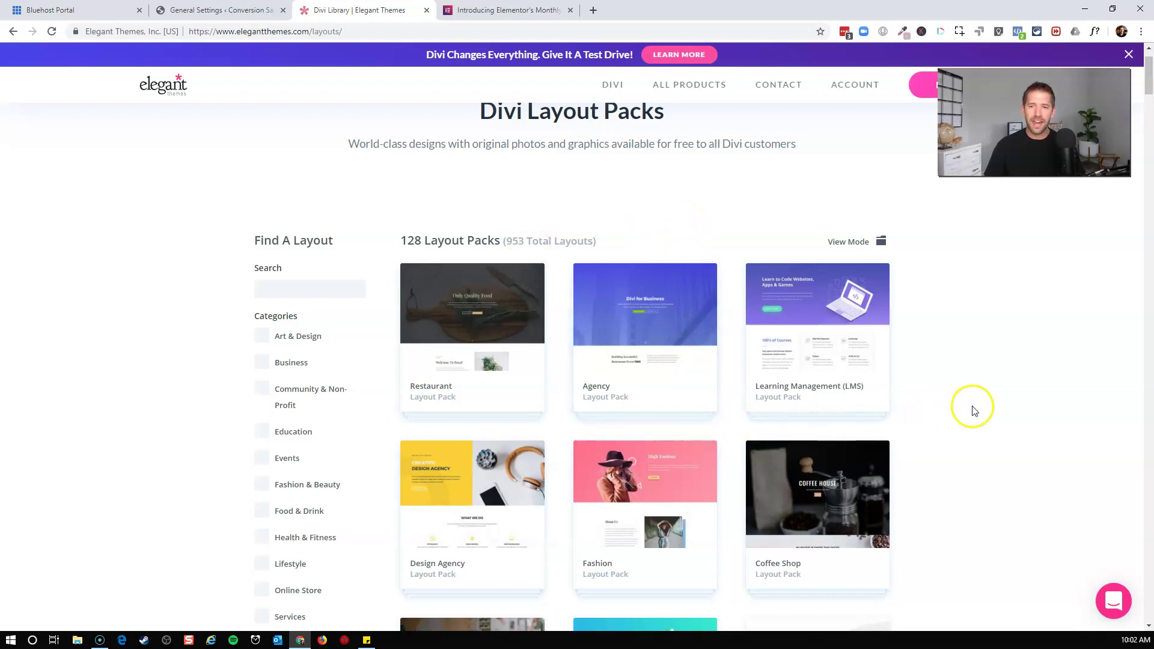
scroll(973, 407, "down", 3)
scroll(973, 407, "up", 1)
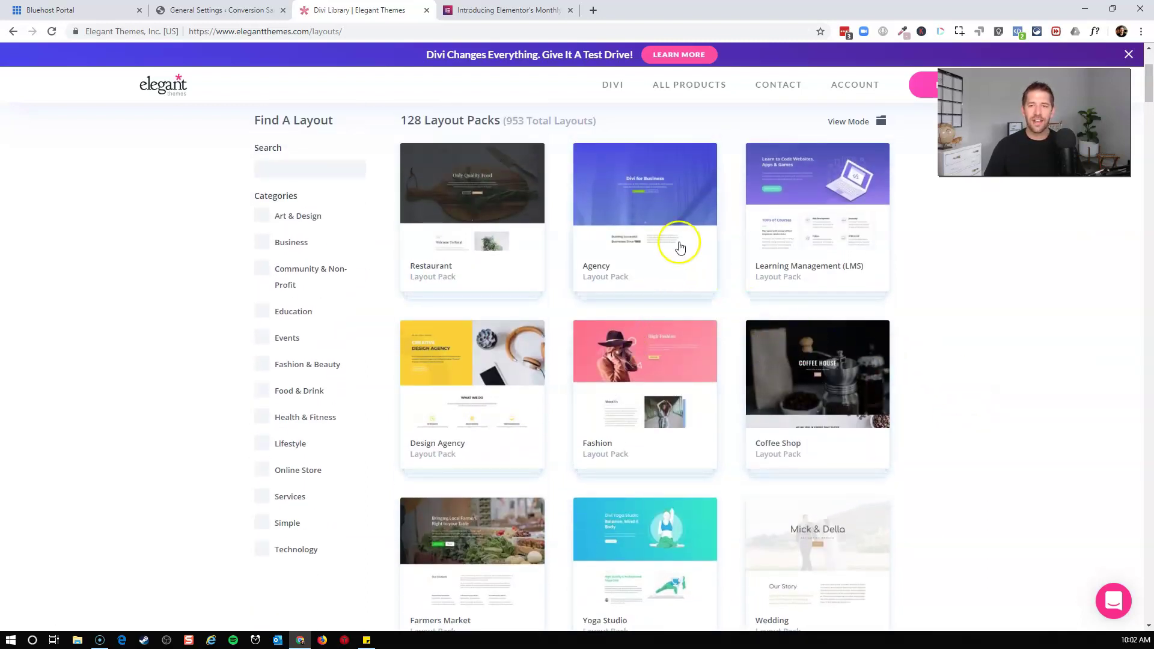
left_click(640, 224)
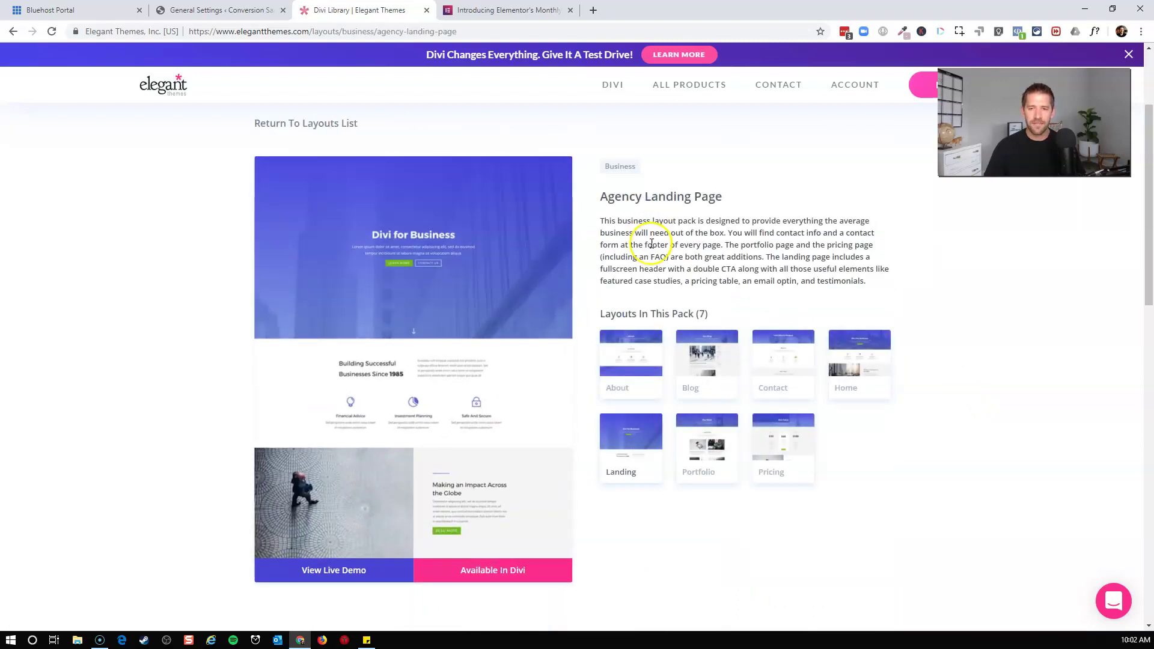
- Preview the Agency About, Blog, Contact and Home page layouts
left_click(634, 373)
left_click(700, 366)
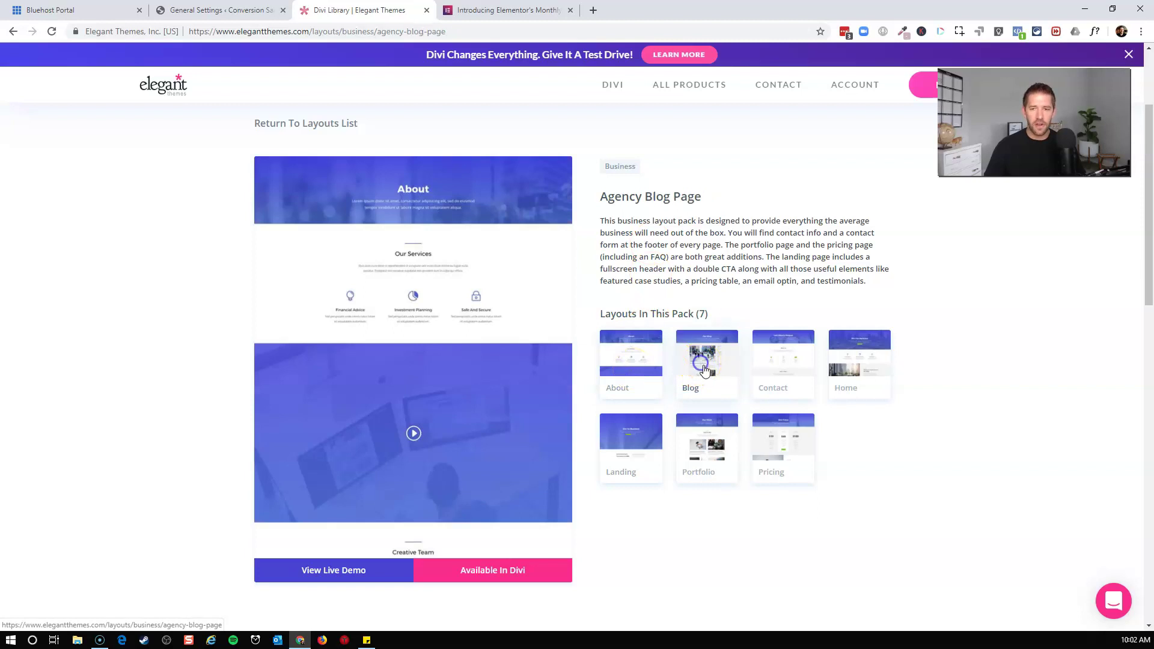
left_click(774, 366)
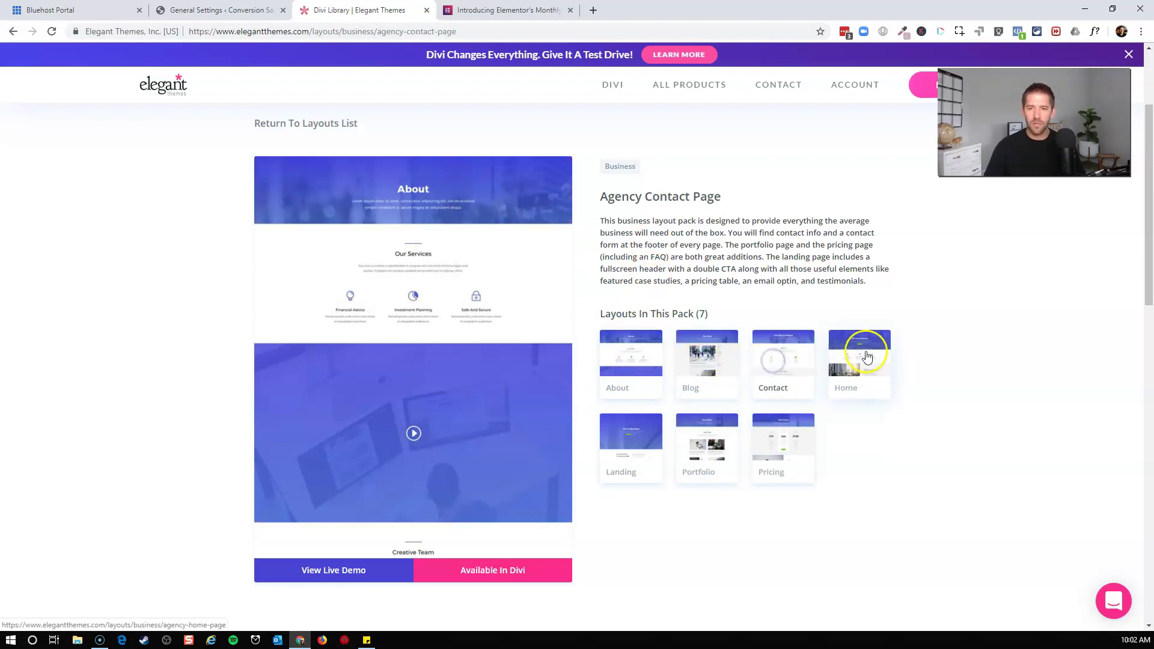
left_click(866, 353)
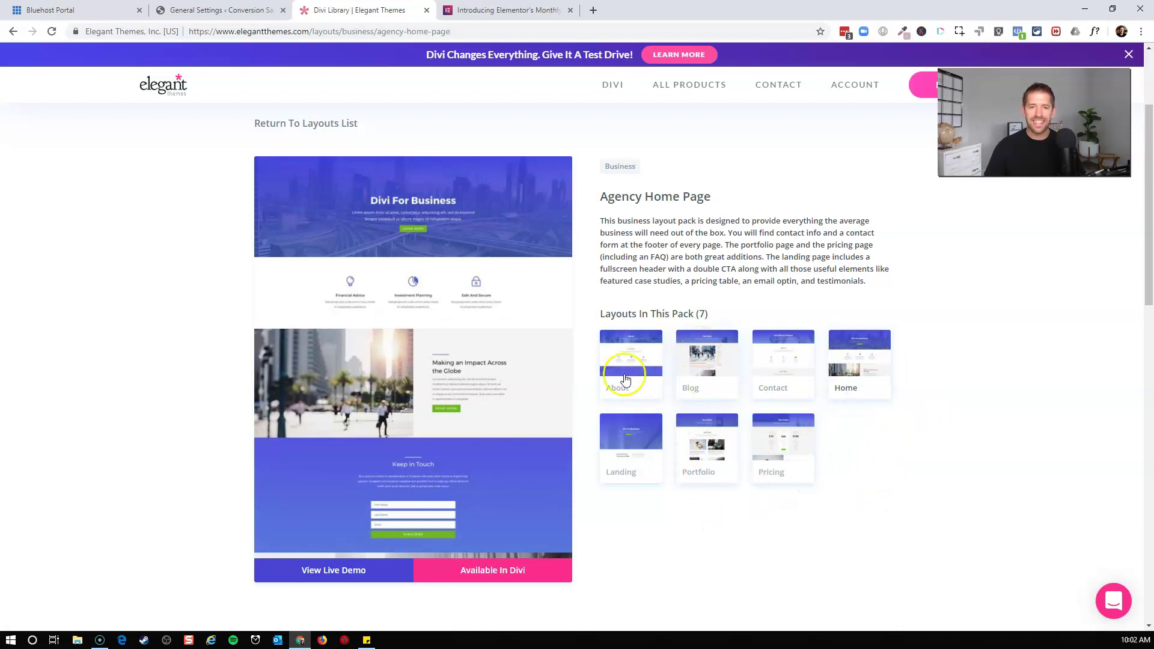
- Go back to the Divi layouts list, browse it, then return to the Elementor template kits article
left_click(271, 131)
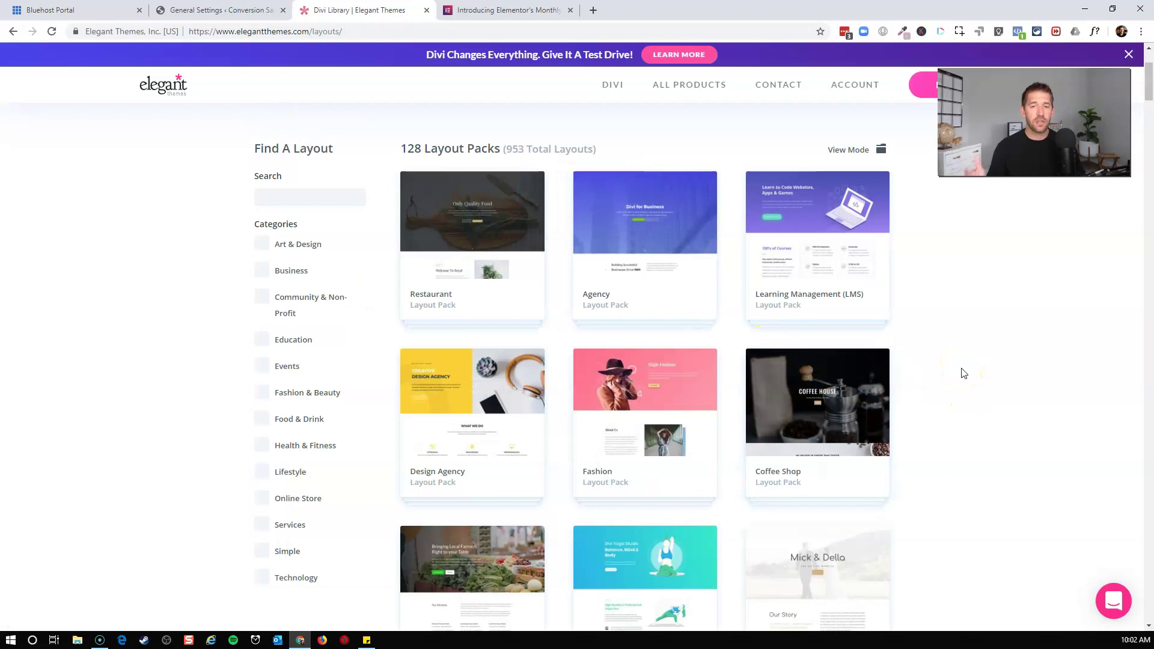
left_click(963, 358)
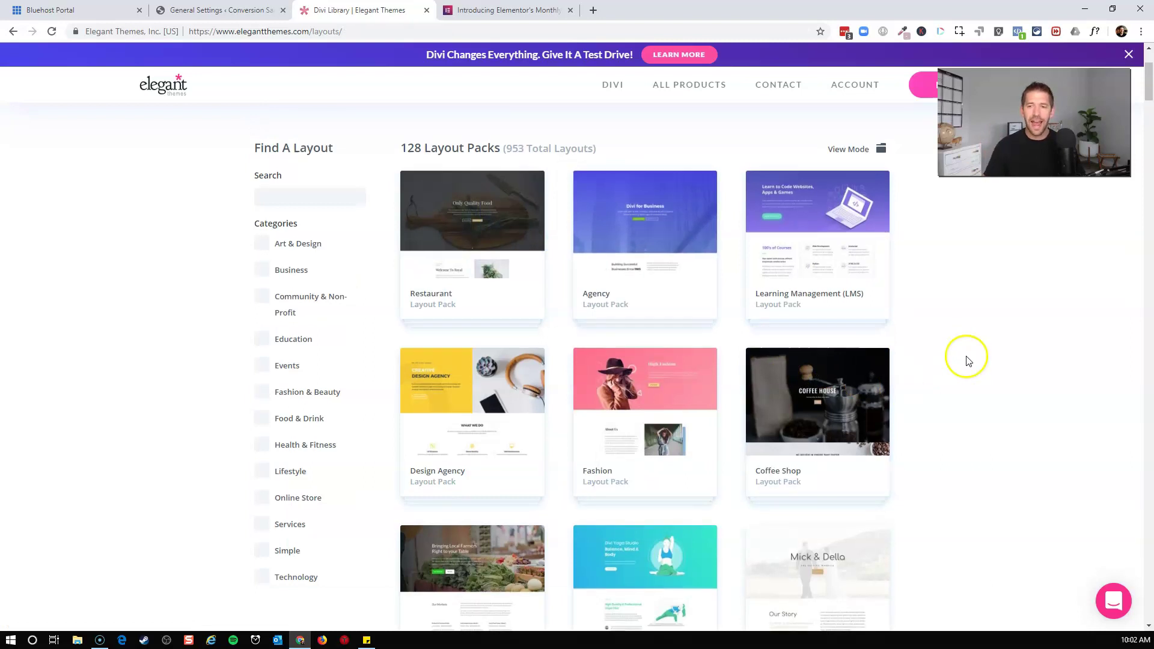
scroll(966, 370, "down", 15)
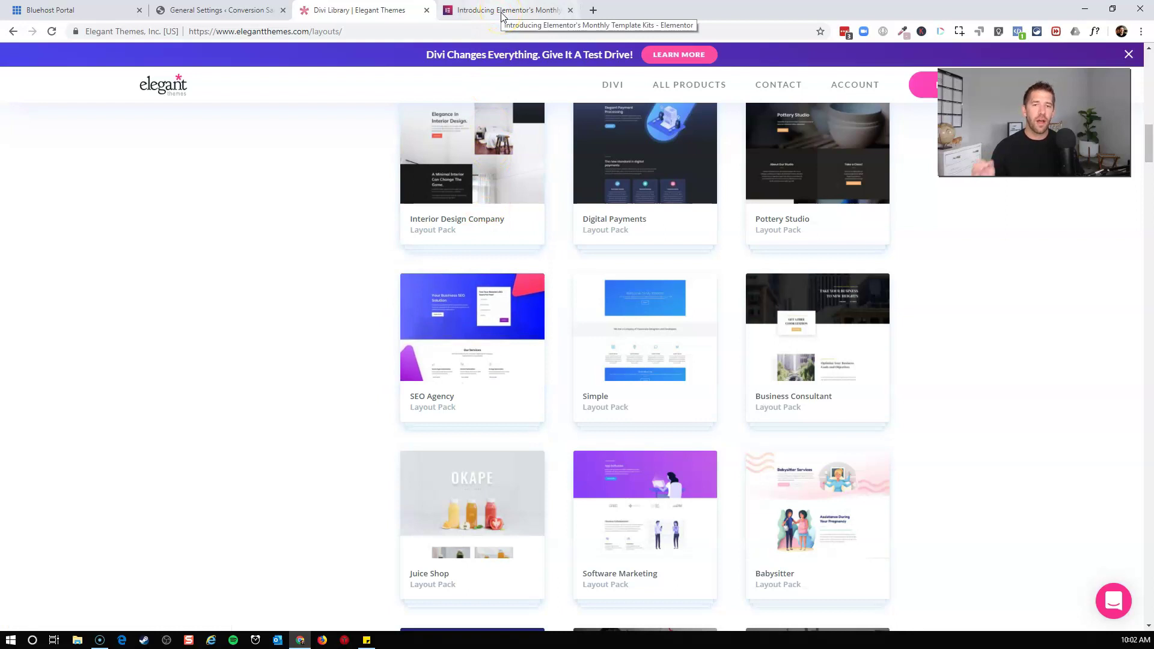
left_click(502, 13)
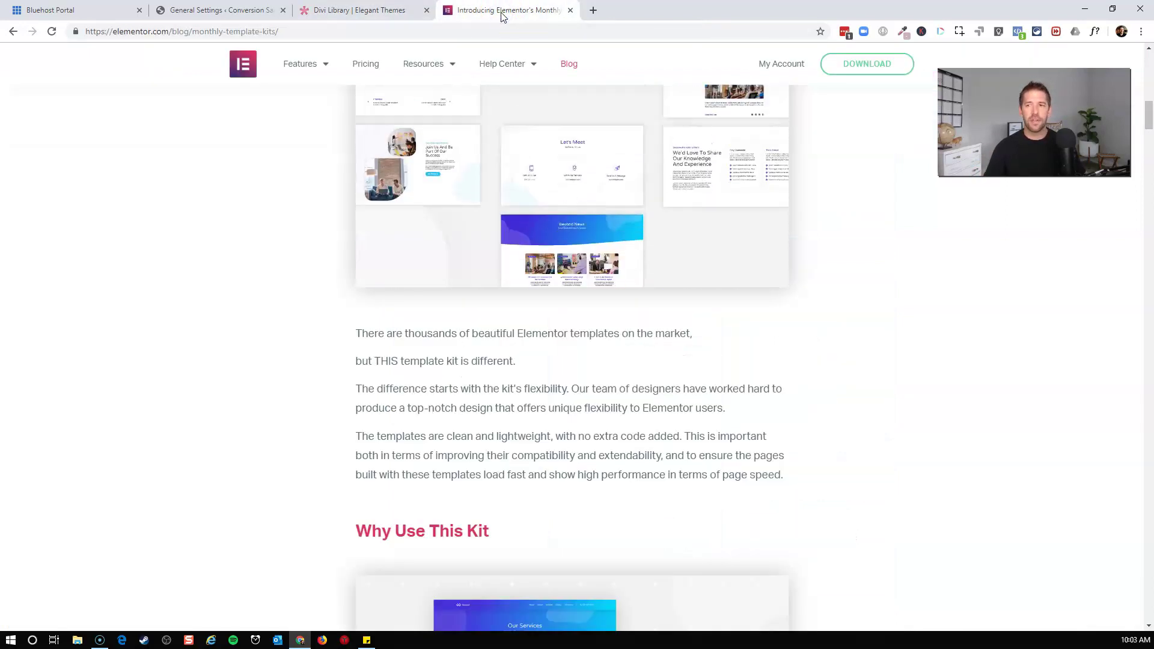
- Switch to the WordPress General Settings tab and visit the Conversion Sandbox front end
left_click(196, 10)
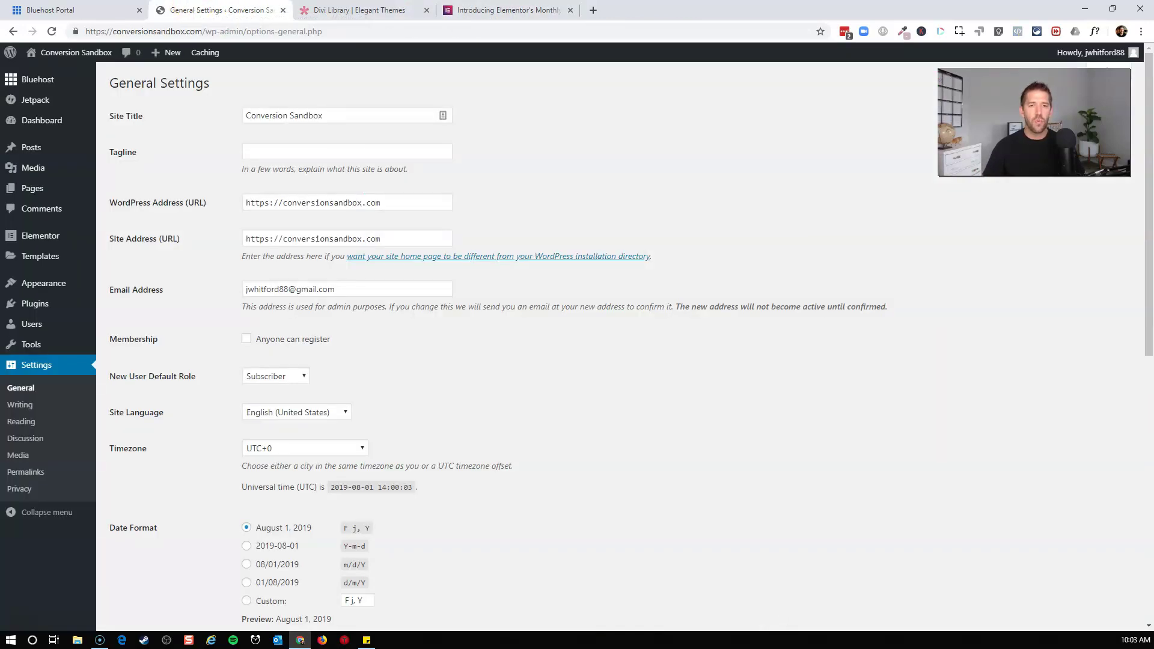
mouse_move(62, 55)
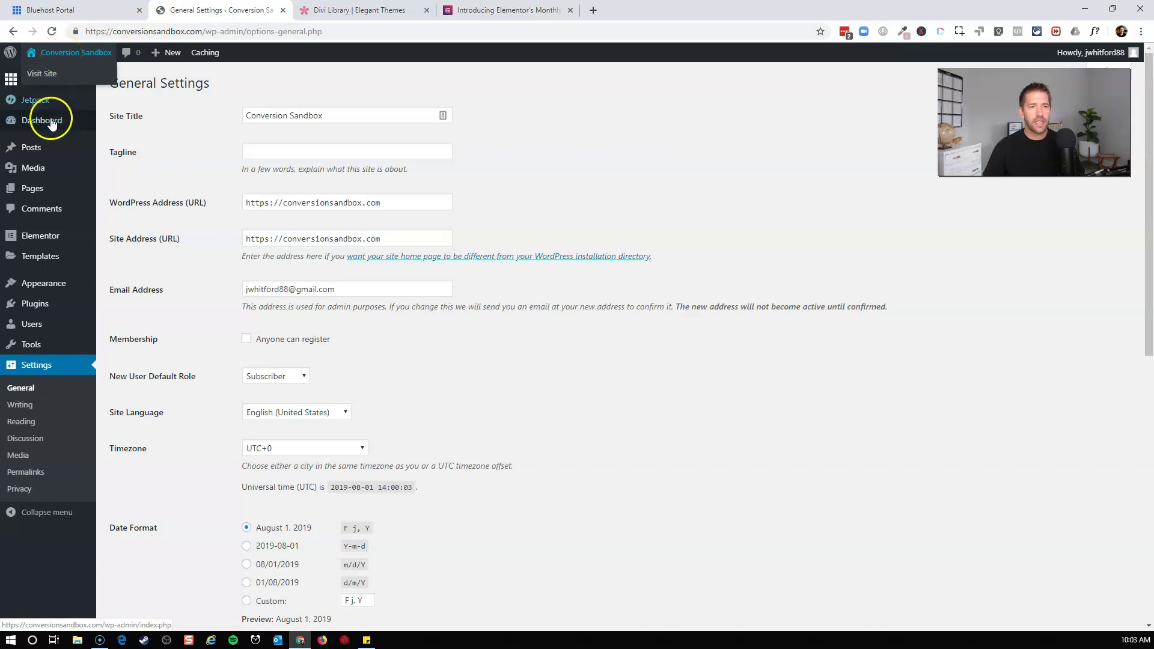
mouse_move(42, 240)
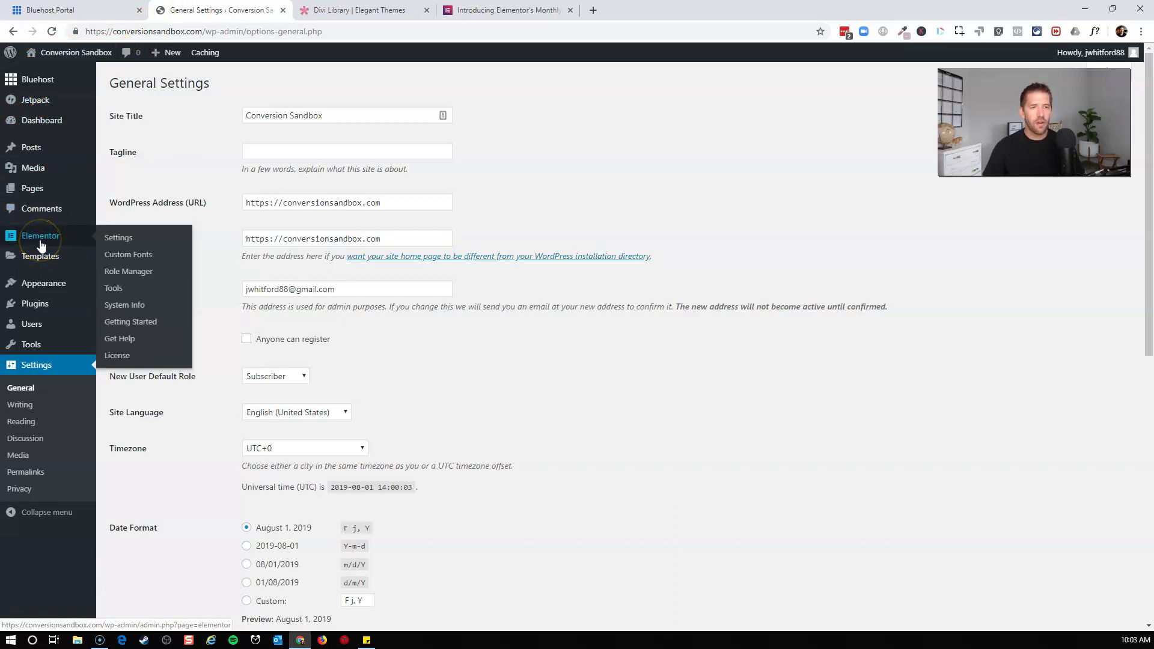
left_click(60, 72)
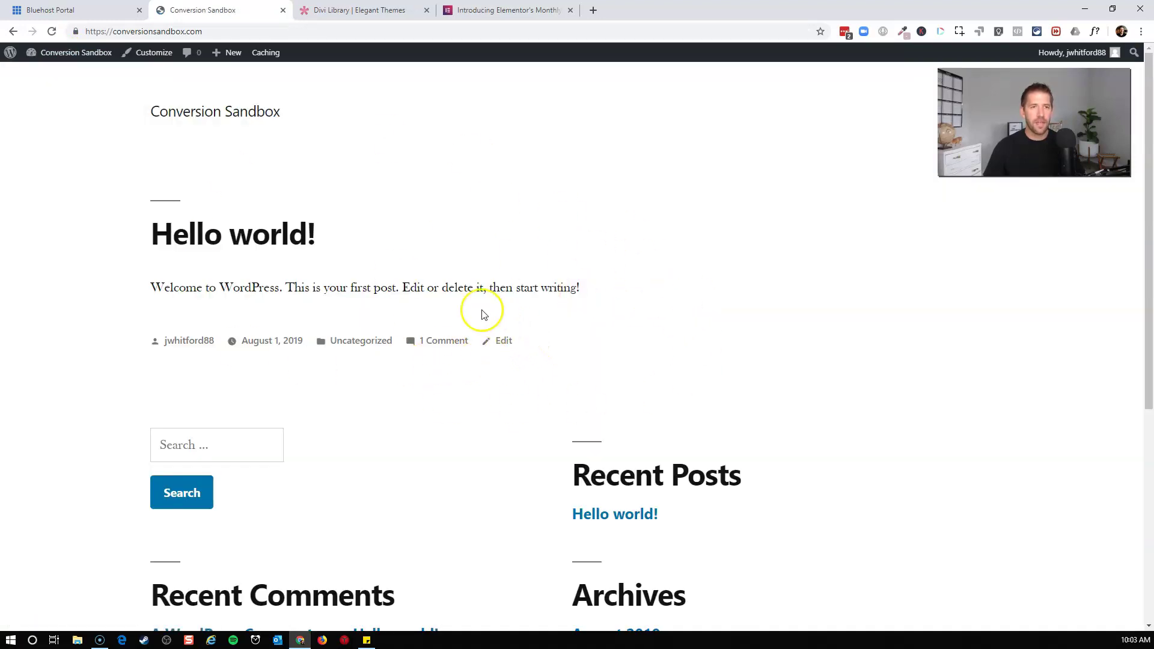
mouse_move(35, 51)
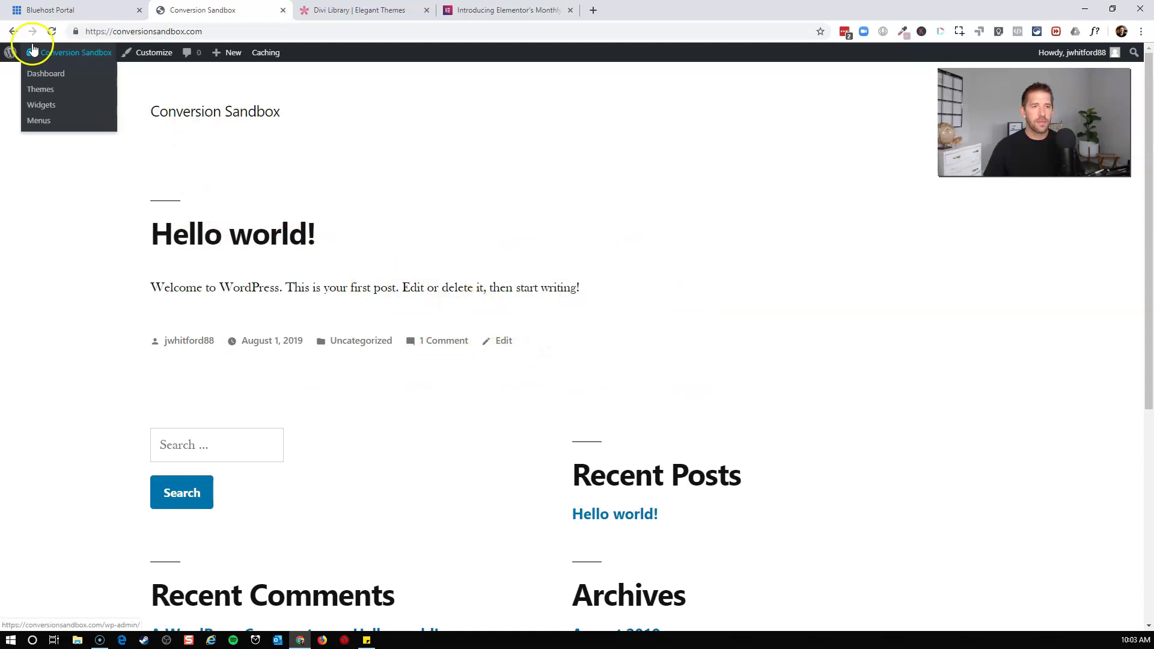
- Search Add Themes for 'as', then install and activate the Astra theme
left_click(40, 91)
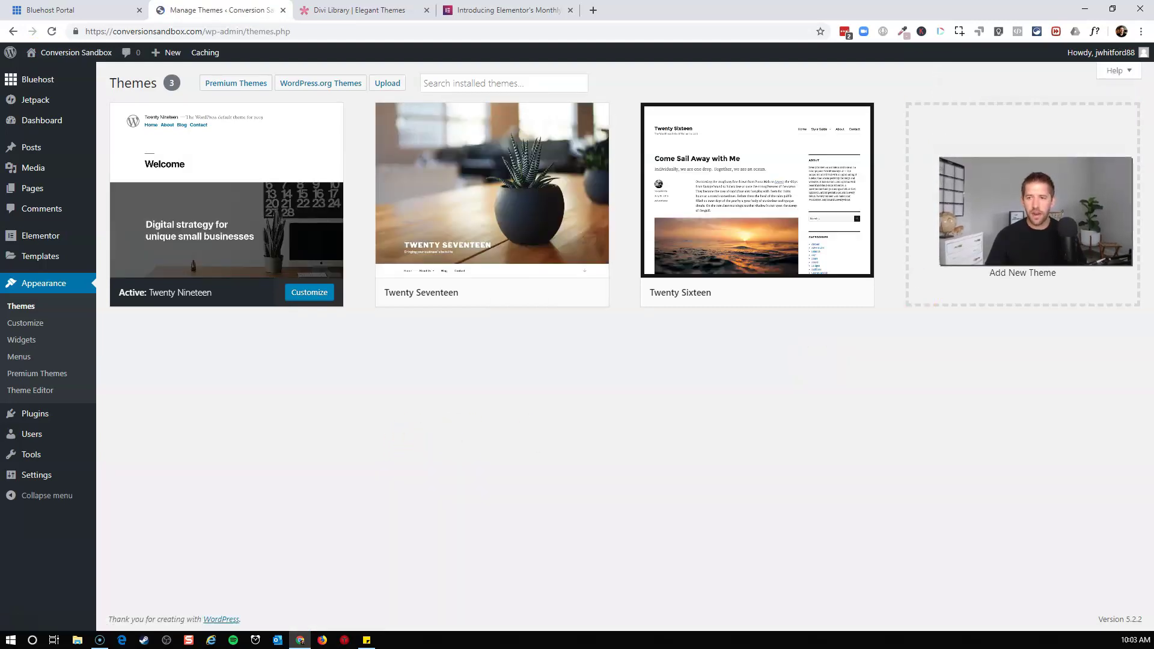
left_click(1021, 269)
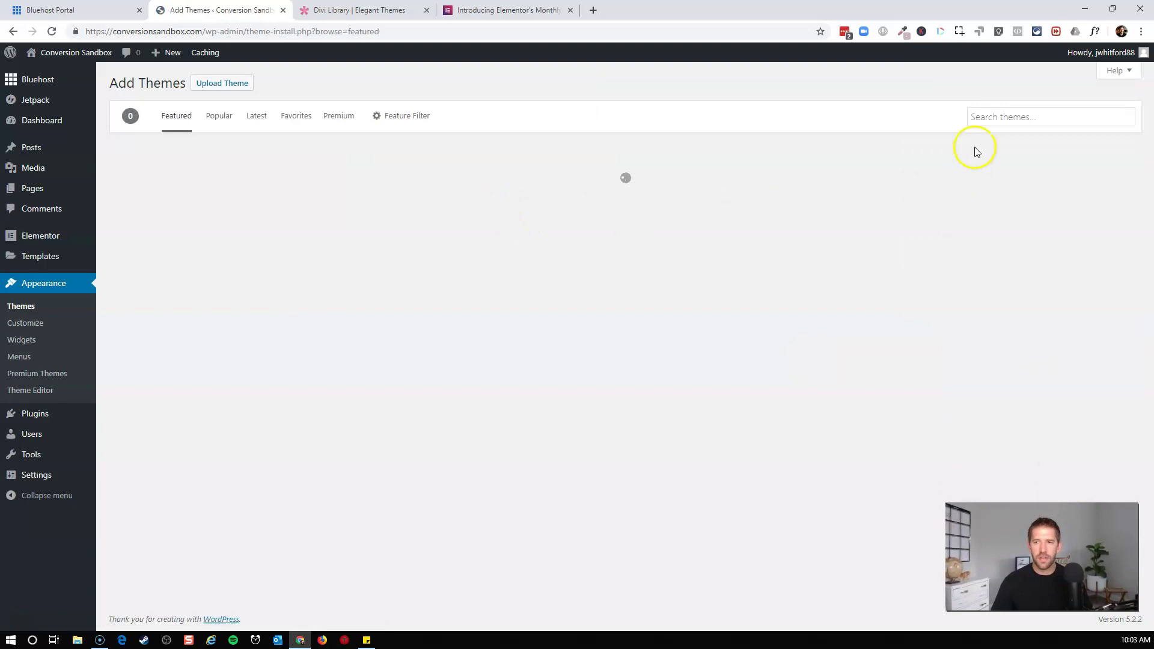
left_click(994, 118)
type("astra")
left_click(984, 140)
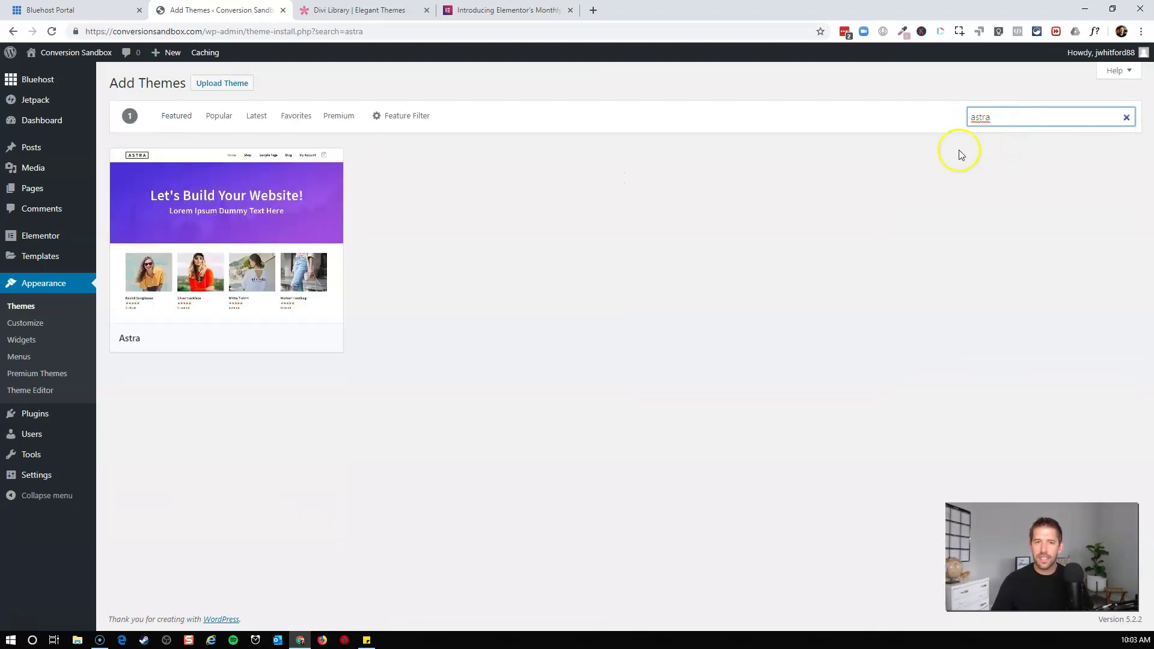
left_click(271, 338)
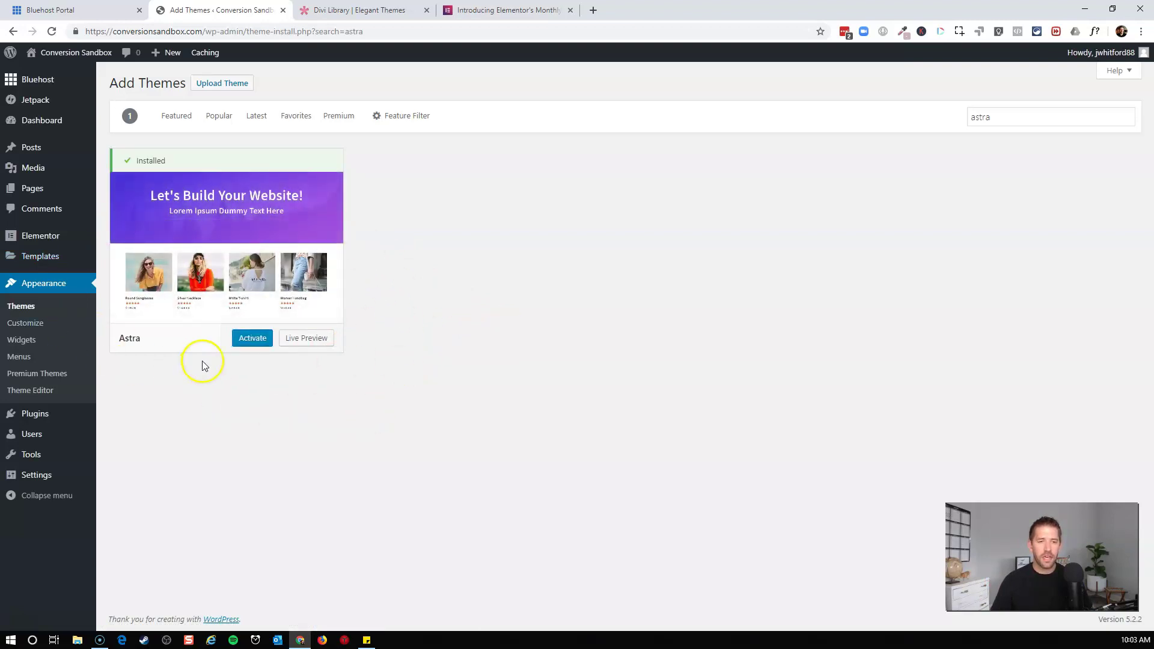
left_click(247, 338)
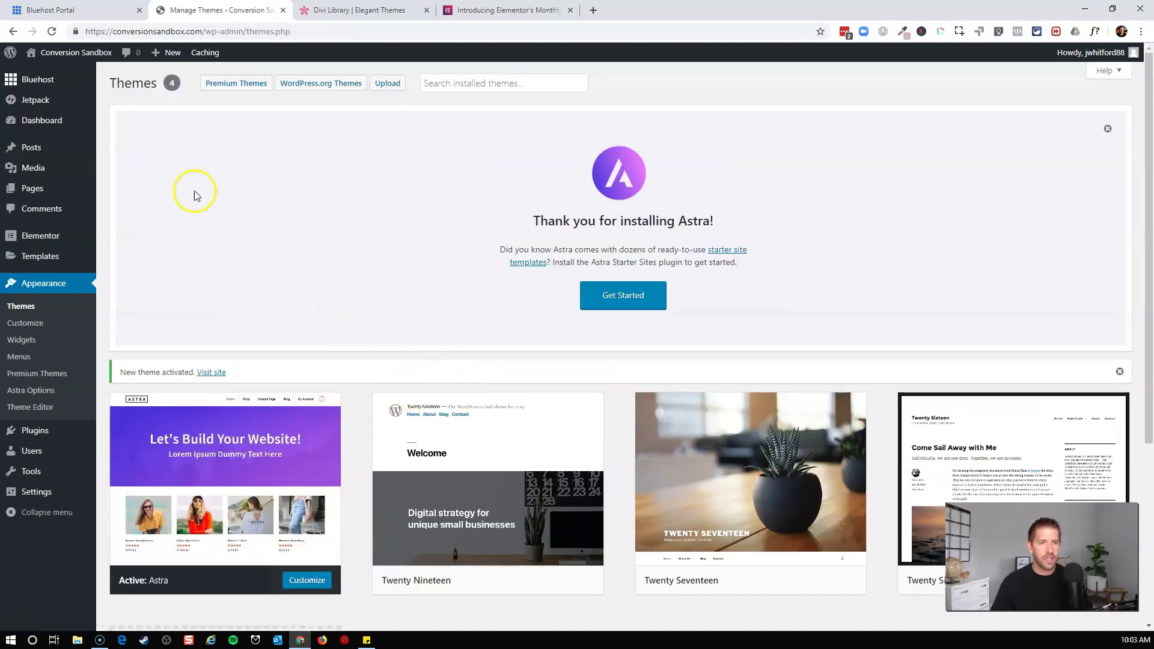
- Visit the live site running Astra, then go back to the Dashboard
left_click(61, 76)
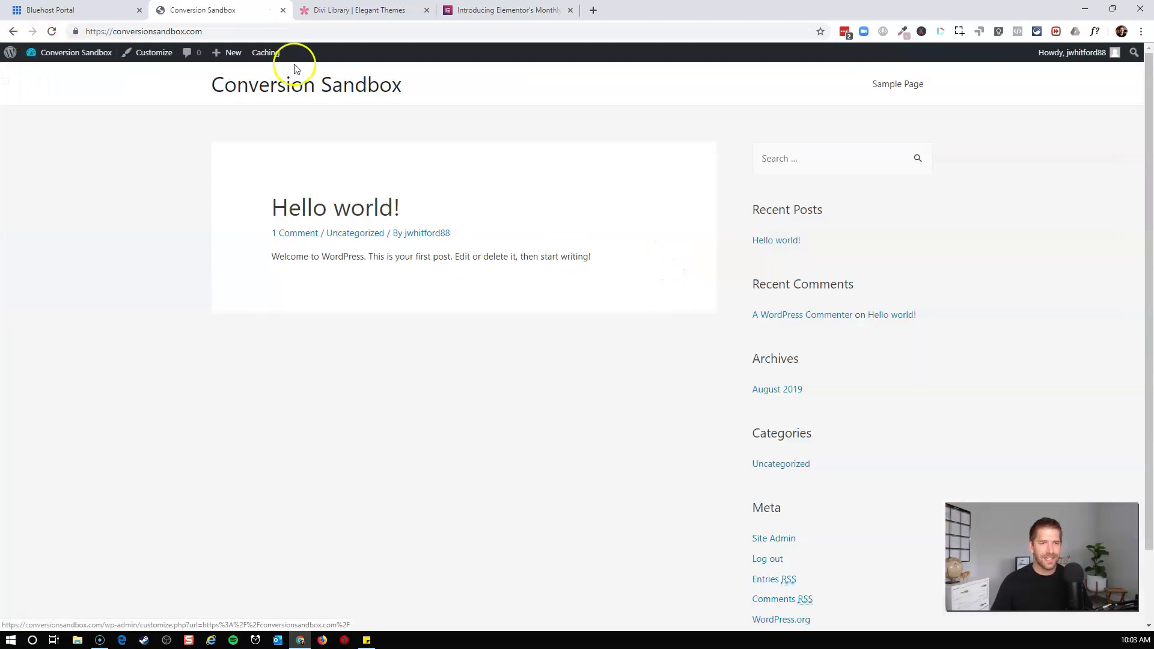
mouse_move(234, 55)
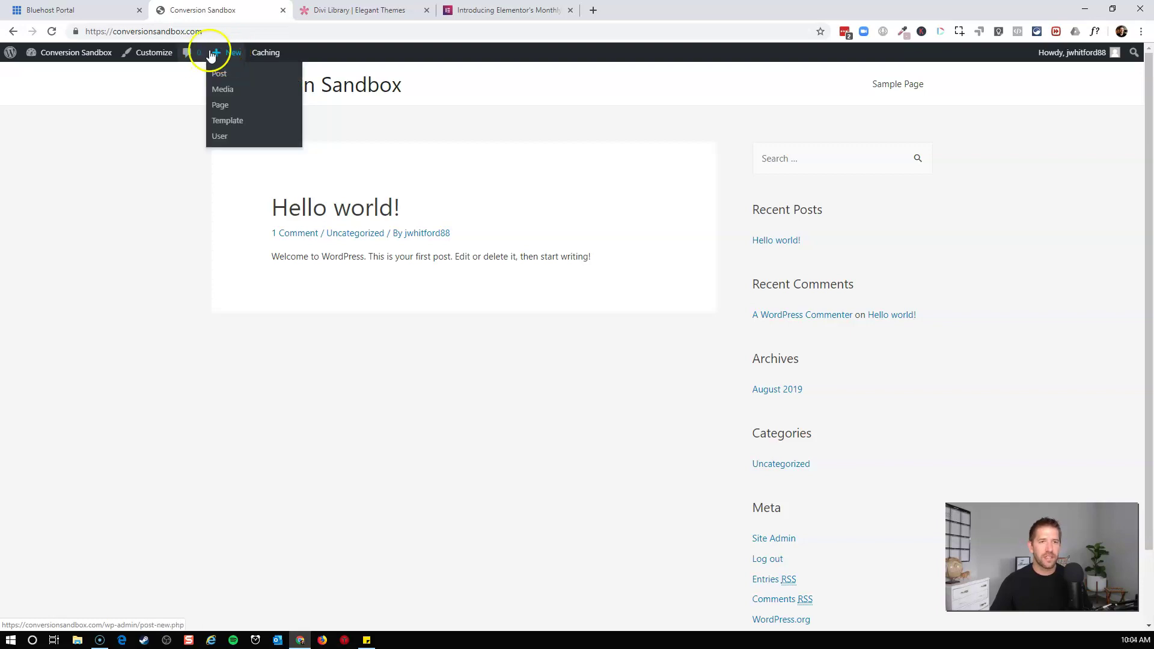
left_click(95, 52)
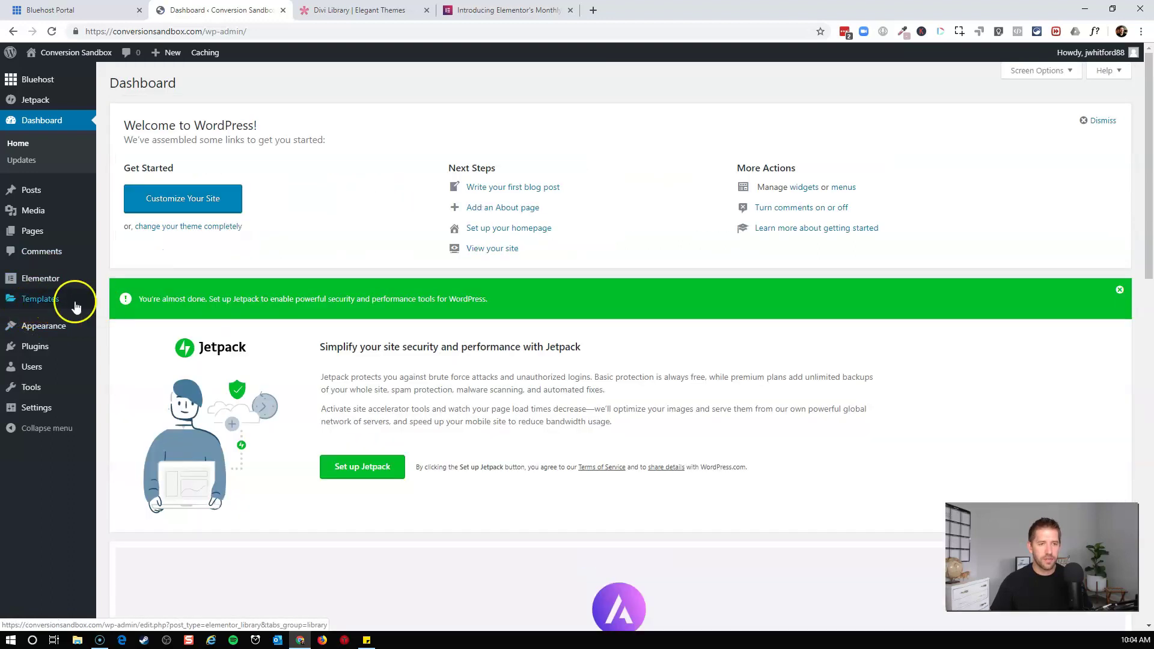
- Show the Header templates in Templates > Theme Builder and start a new header
mouse_move(69, 307)
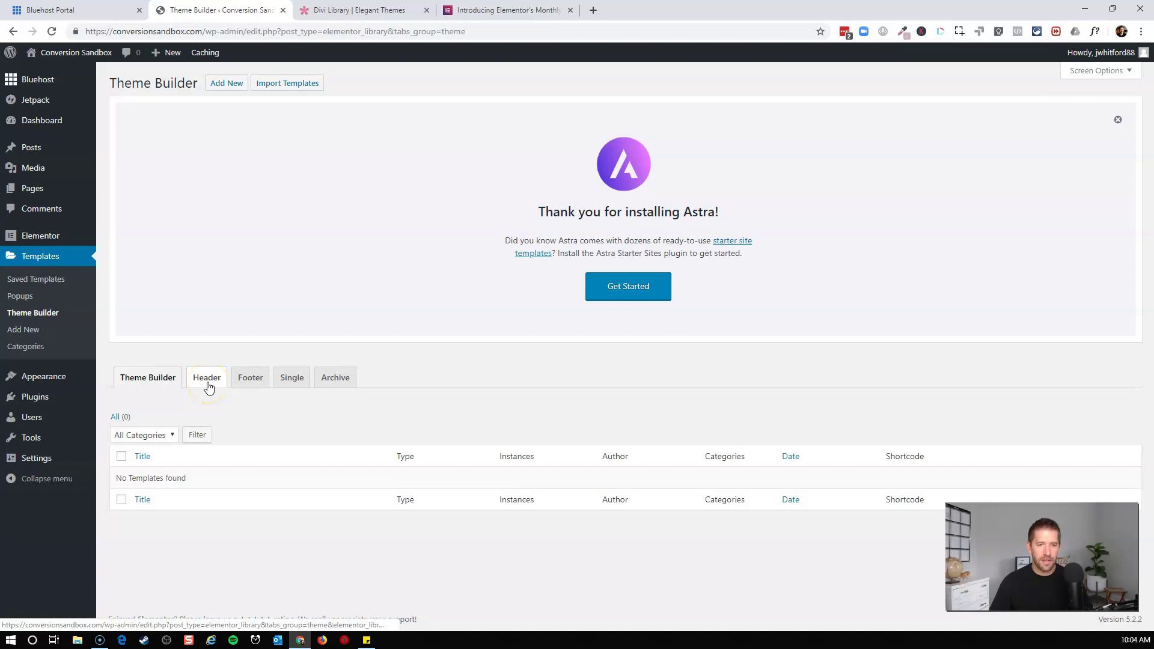
left_click(207, 378)
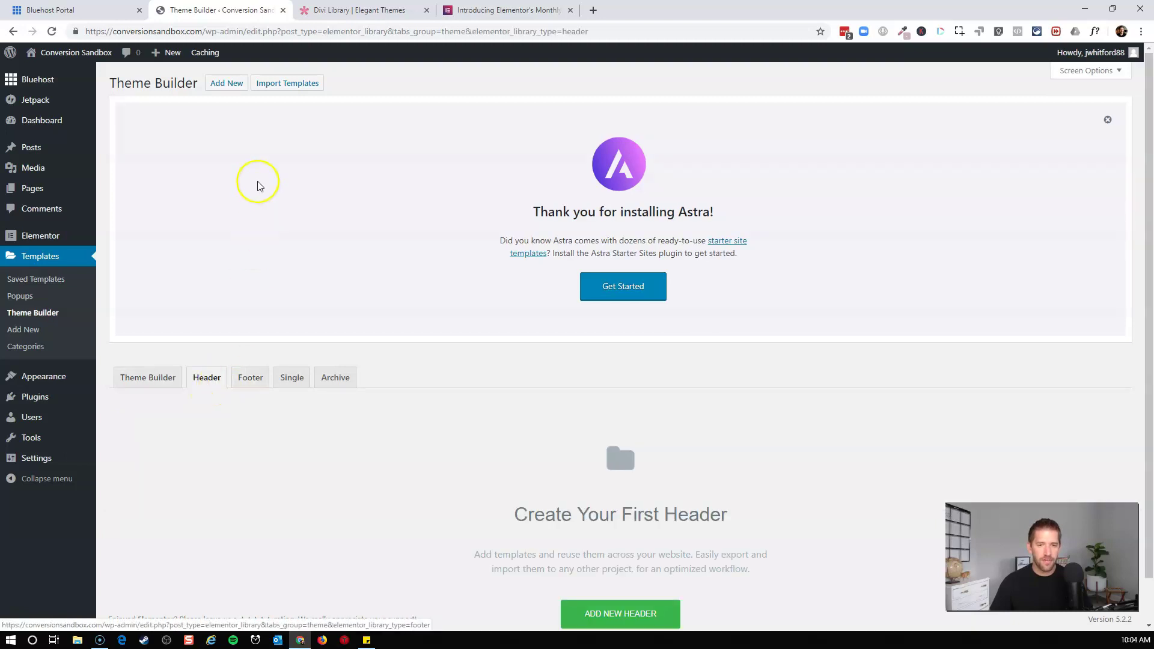
scroll(613, 459, "down", 1)
left_click(610, 567)
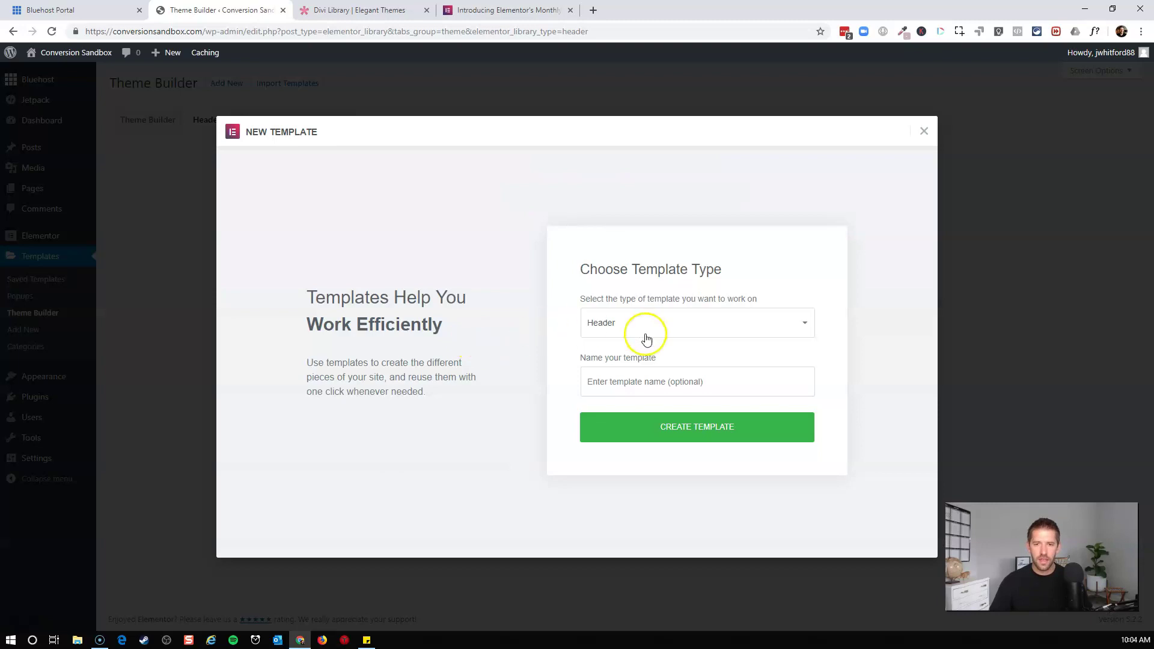
- Name the new header template 'Digital Agency' and create it
left_click(615, 377)
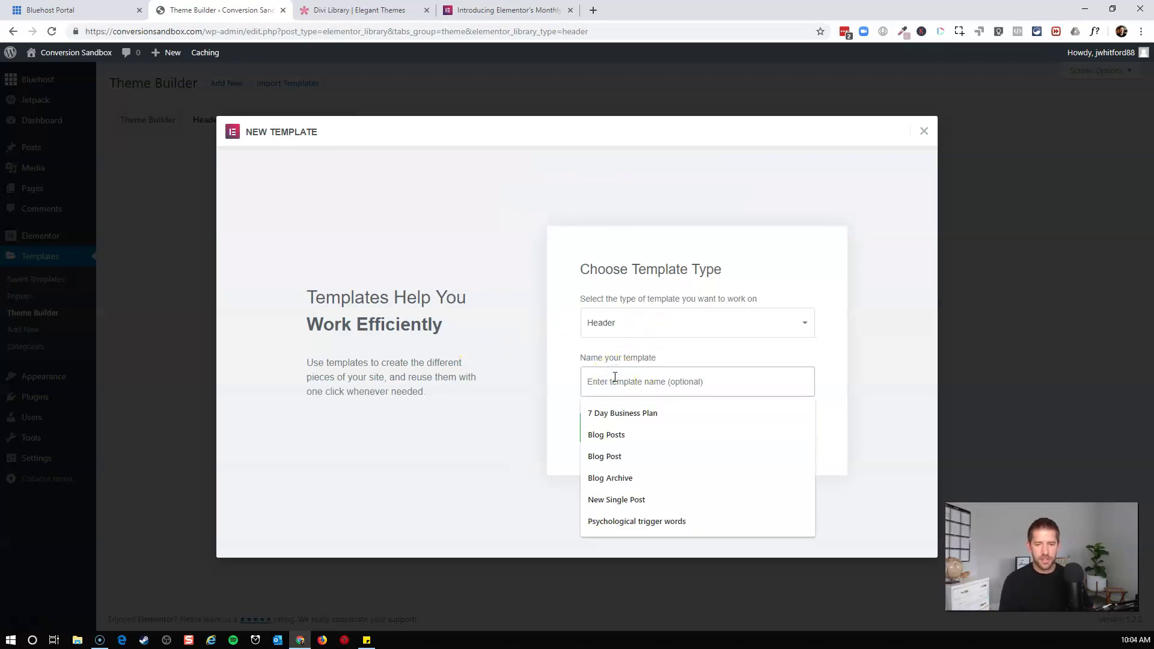
type("Digital Agency")
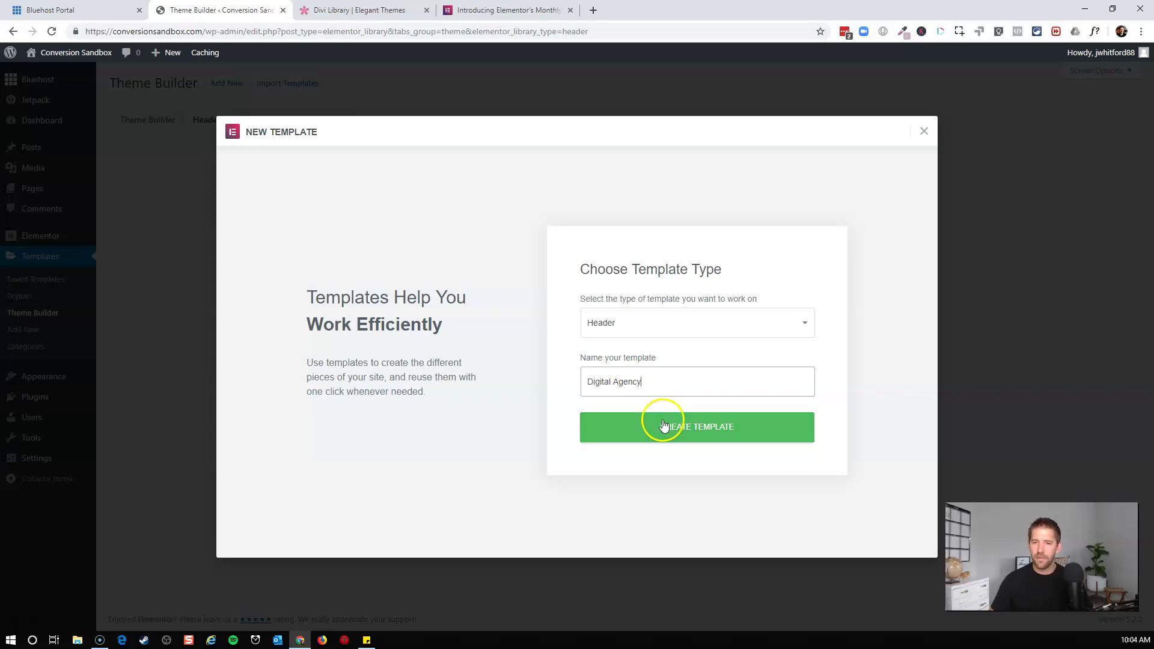
left_click(660, 420)
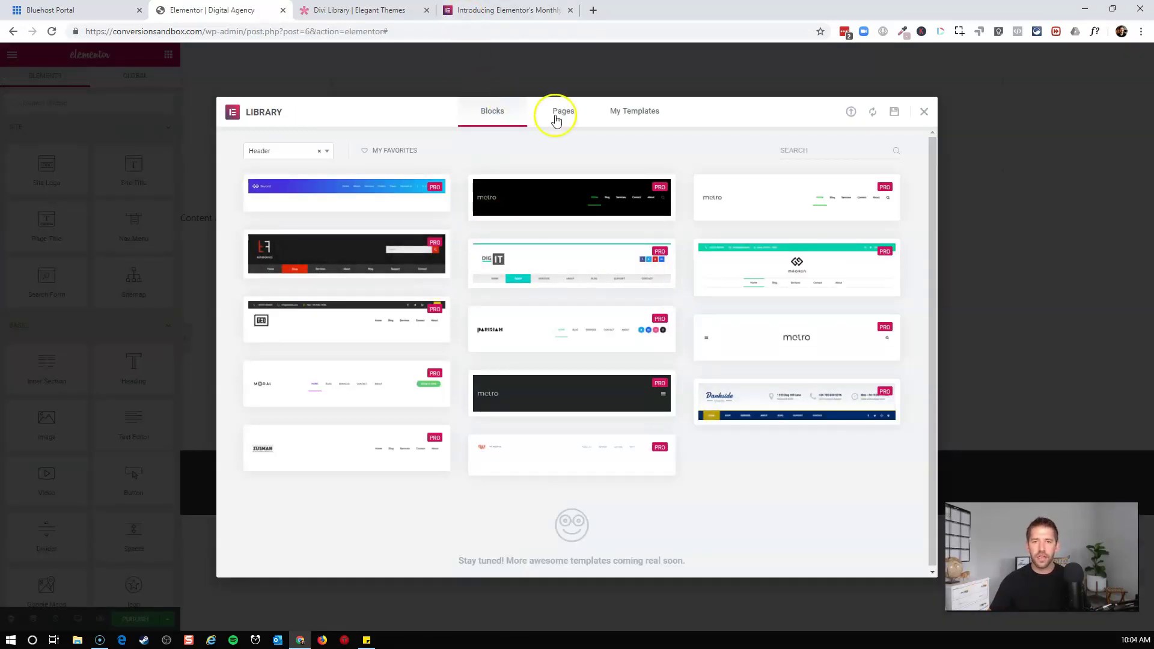
- Search the Blocks library for 'digi' and insert the Digital Agency header block
mouse_move(773, 394)
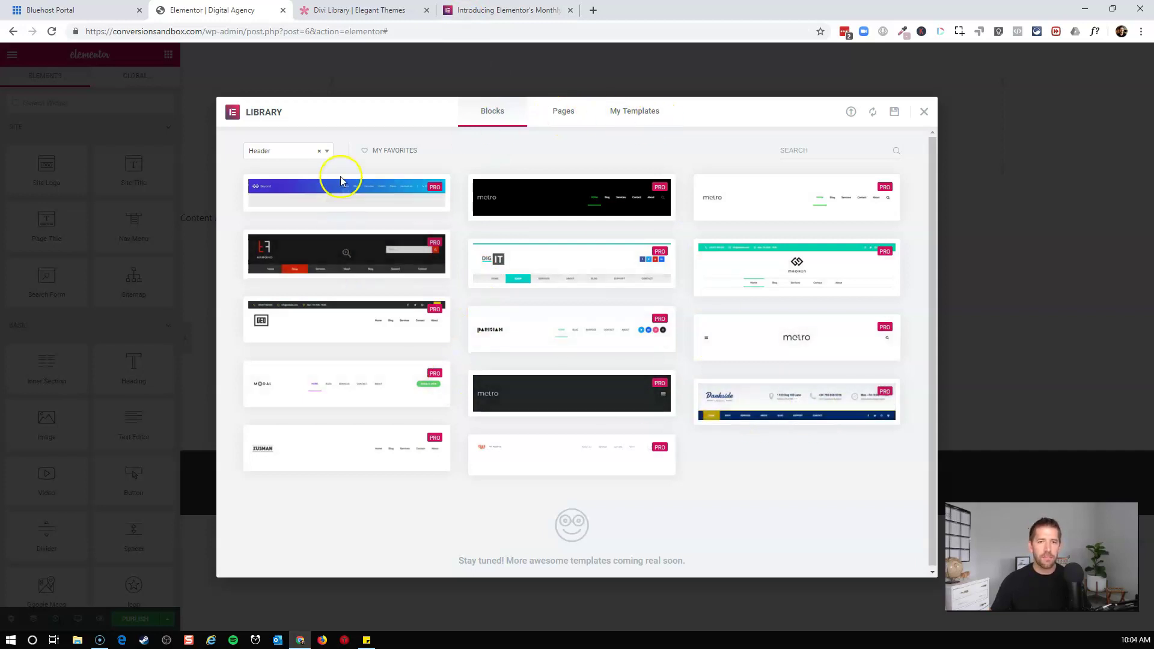
left_click(806, 151)
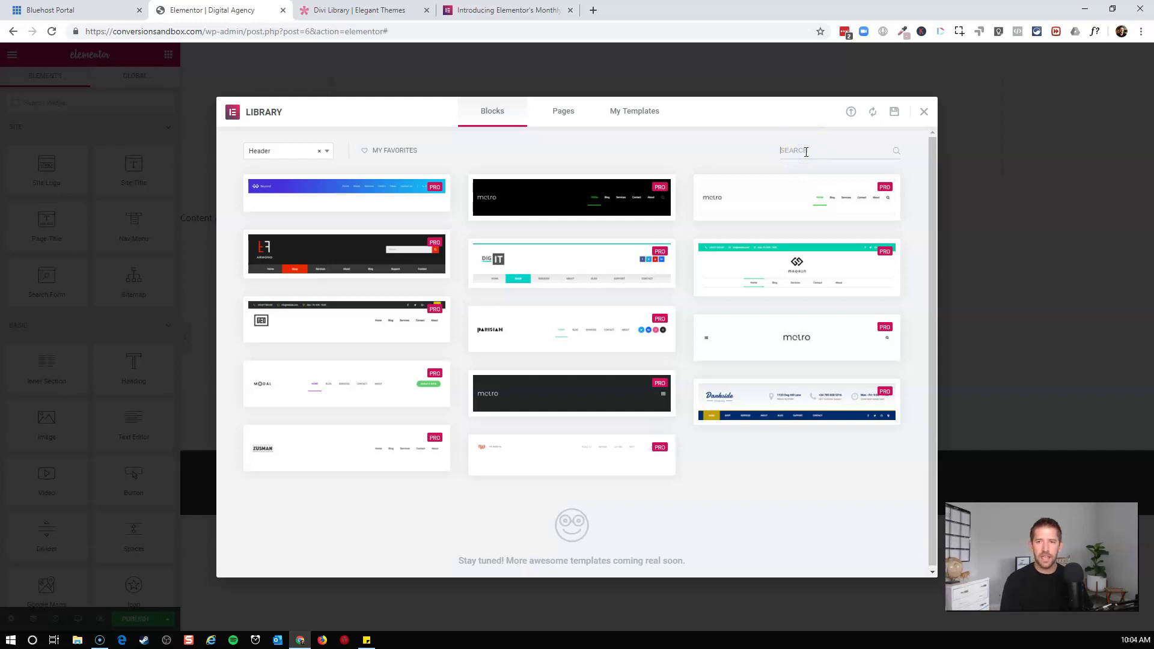
type("digi")
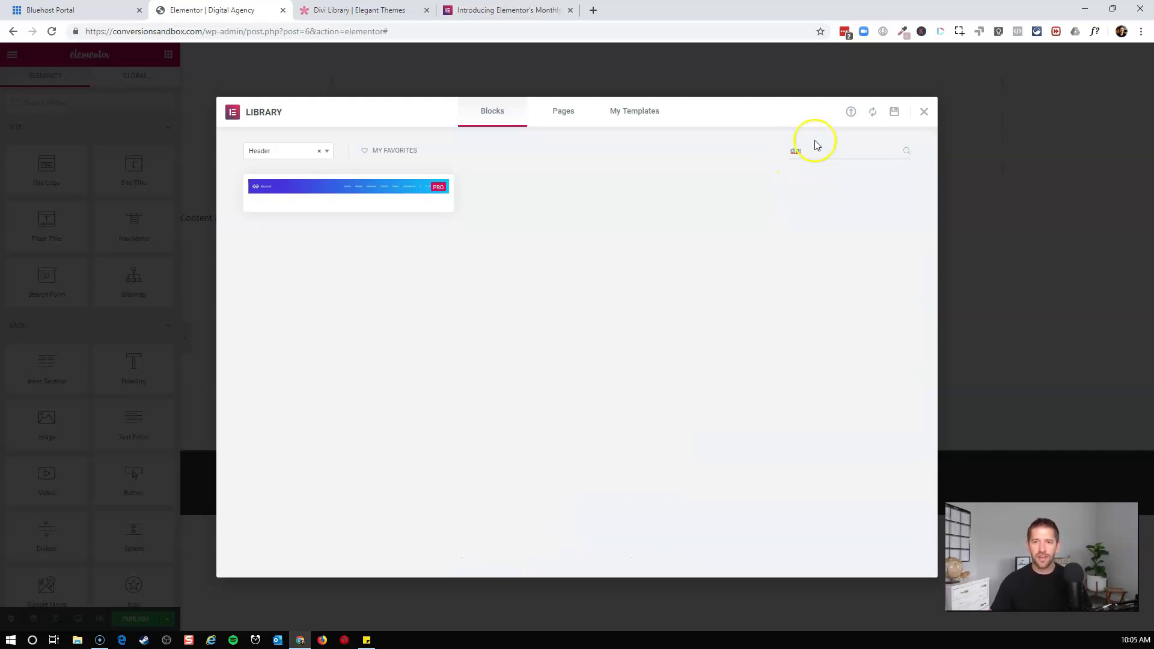
mouse_move(298, 193)
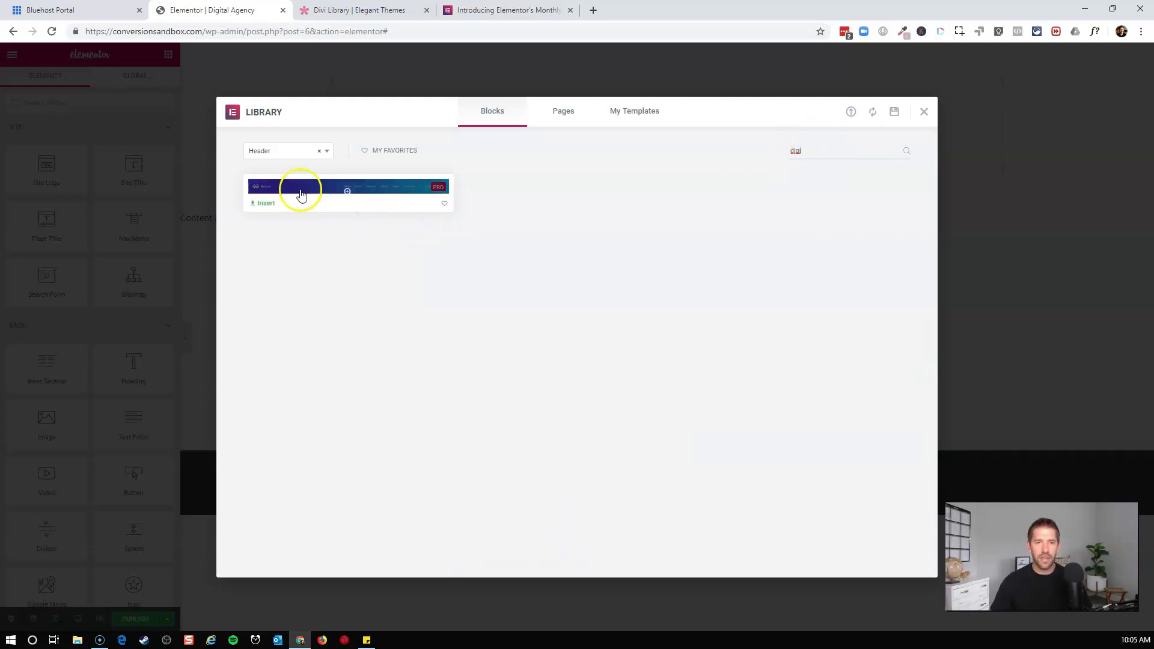
left_click(266, 204)
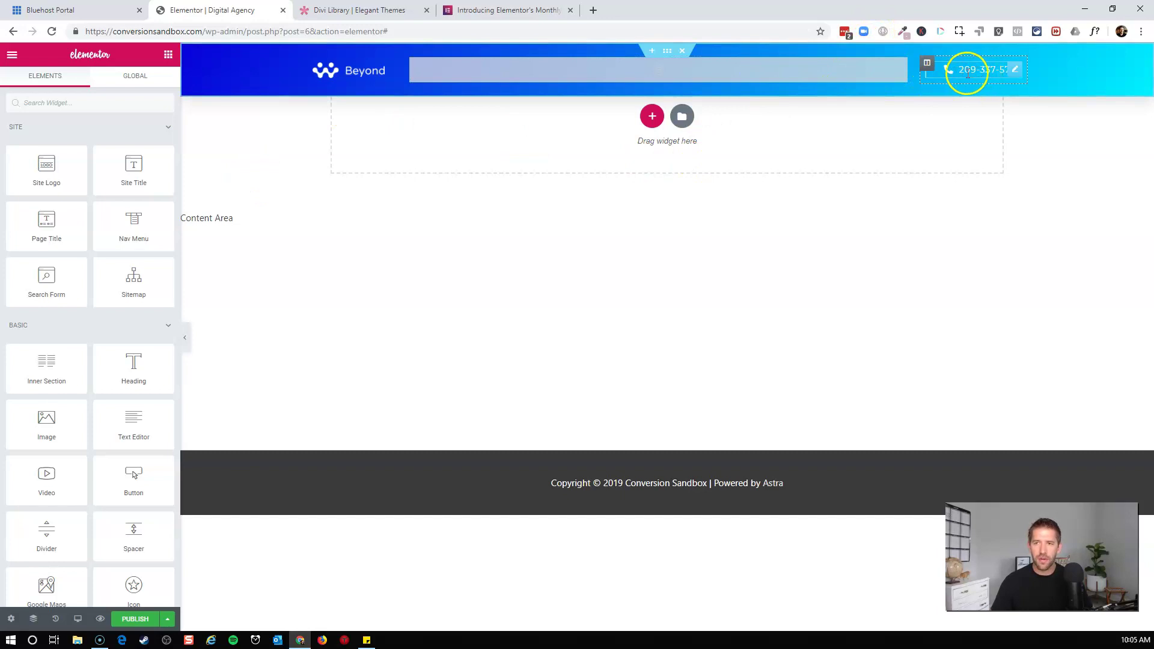
- Replace the Beyond logo image with the dynamic Site Logo source
left_click(432, 68)
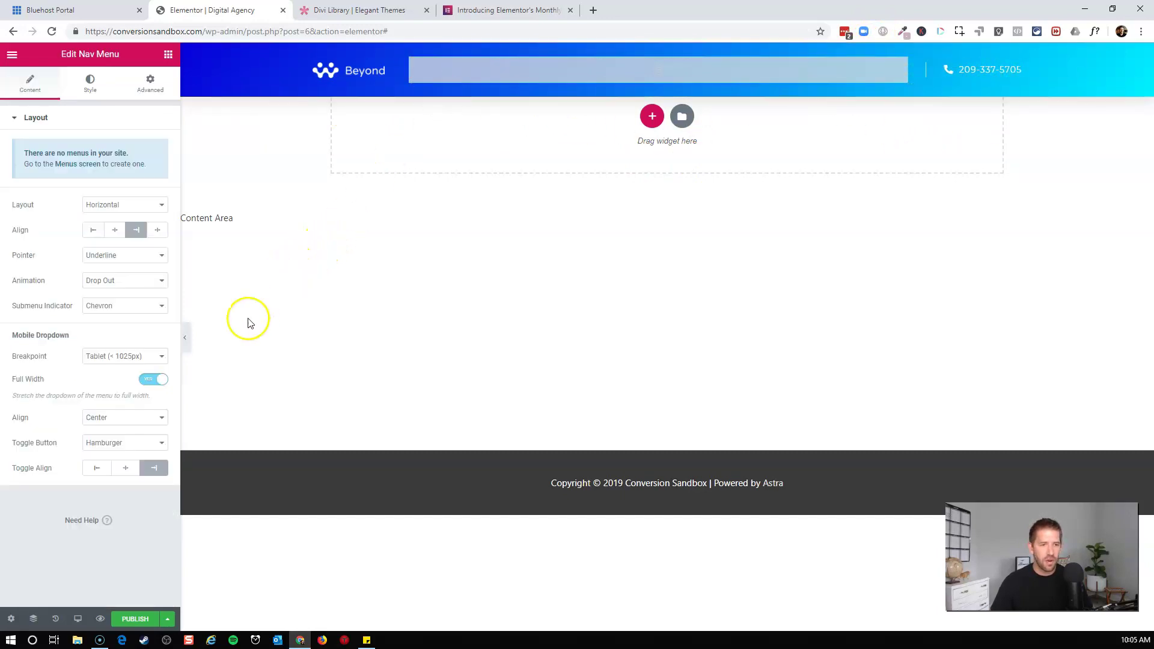
left_click(363, 78)
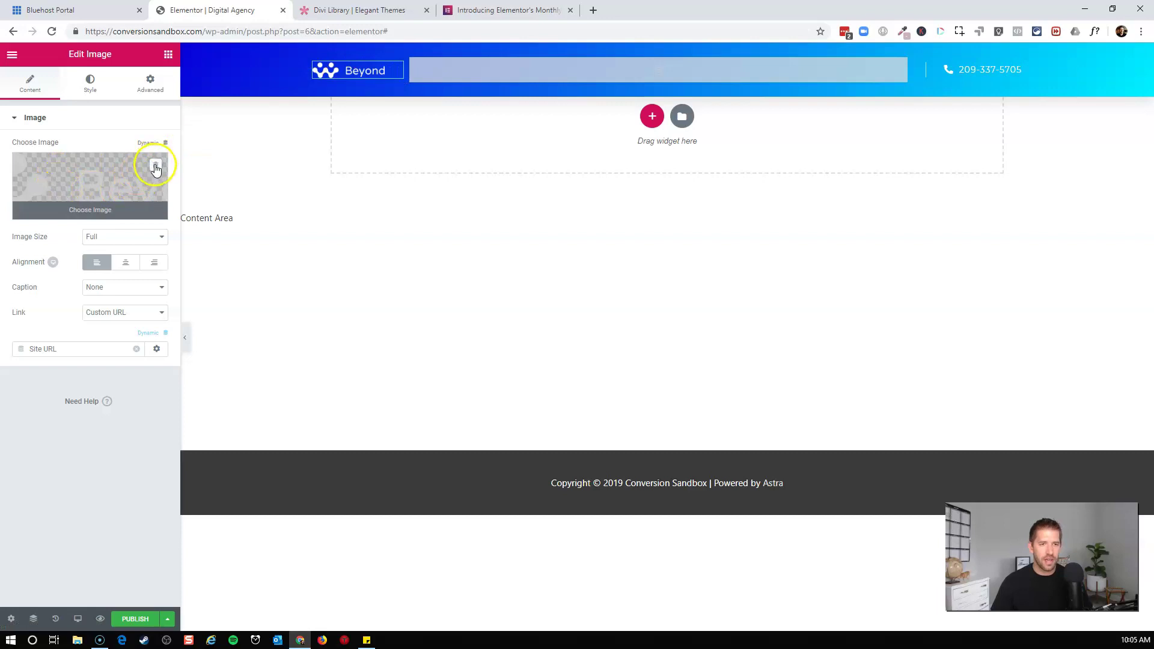
left_click(156, 168)
left_click(166, 145)
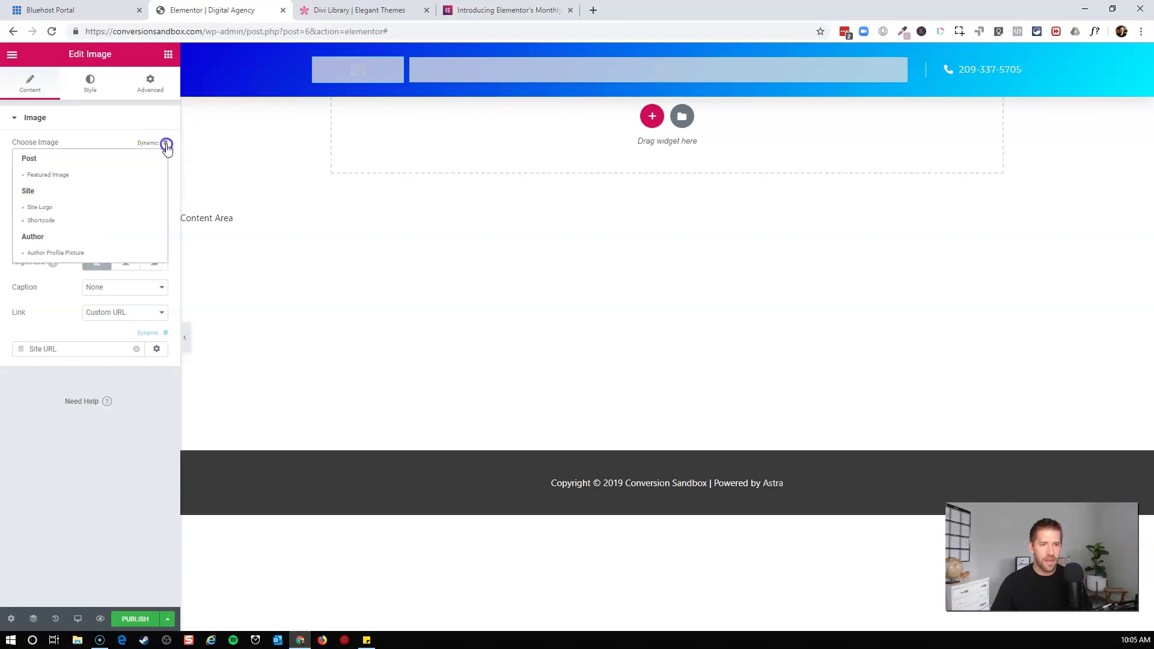
left_click(42, 206)
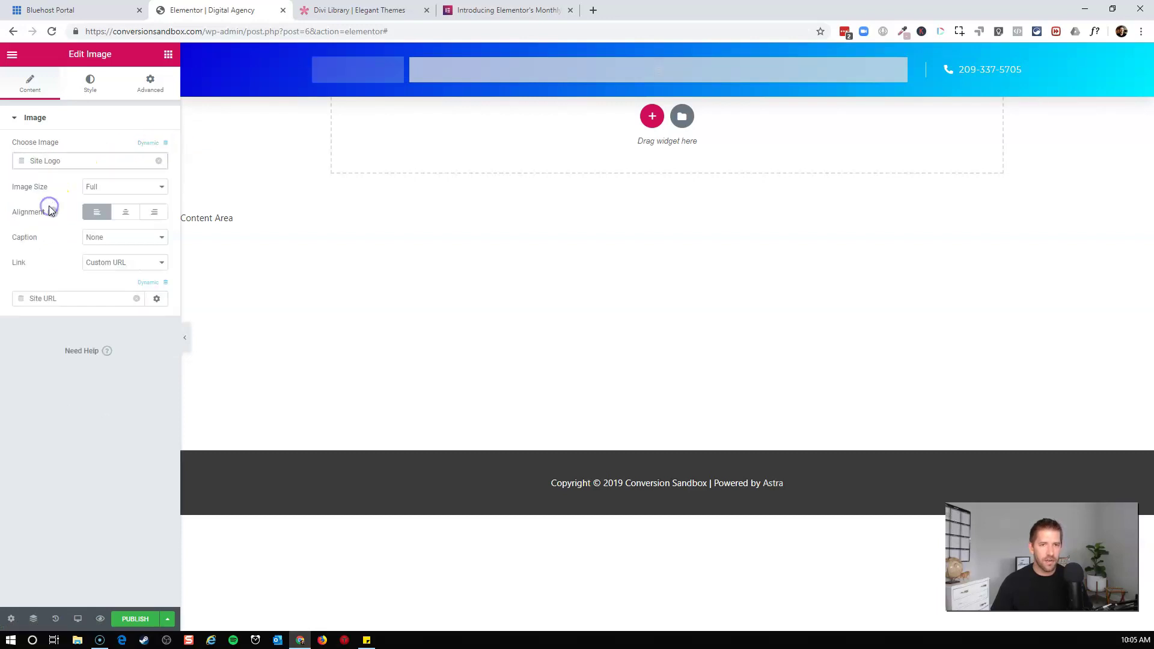
left_click(393, 216)
left_click(350, 75)
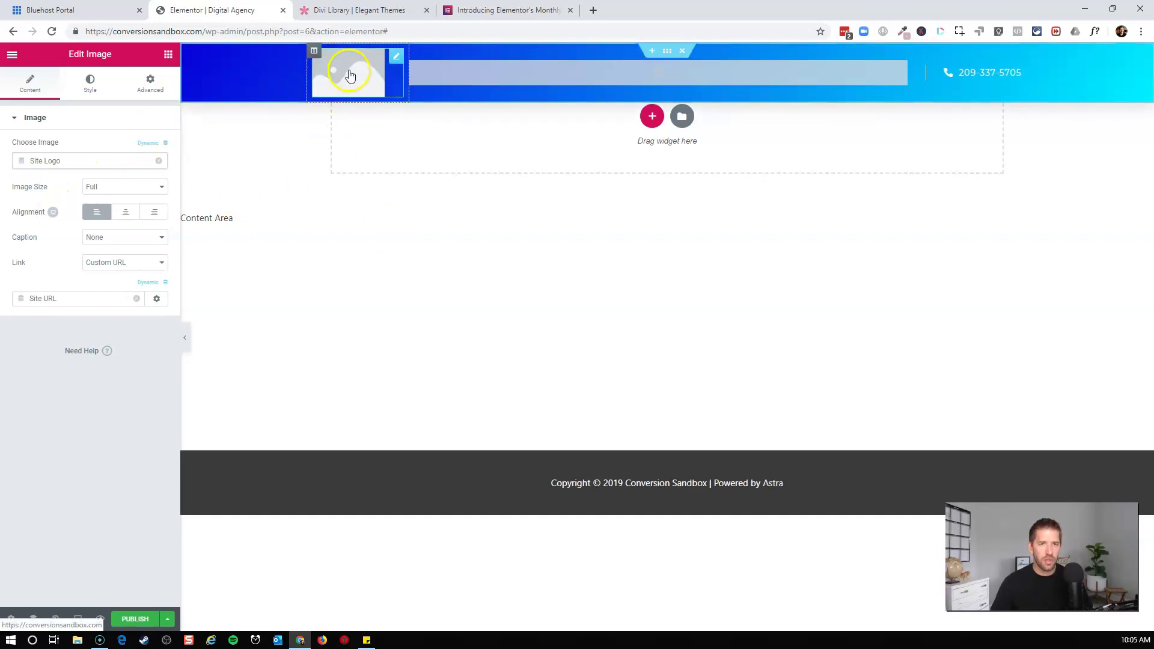
left_click(392, 252)
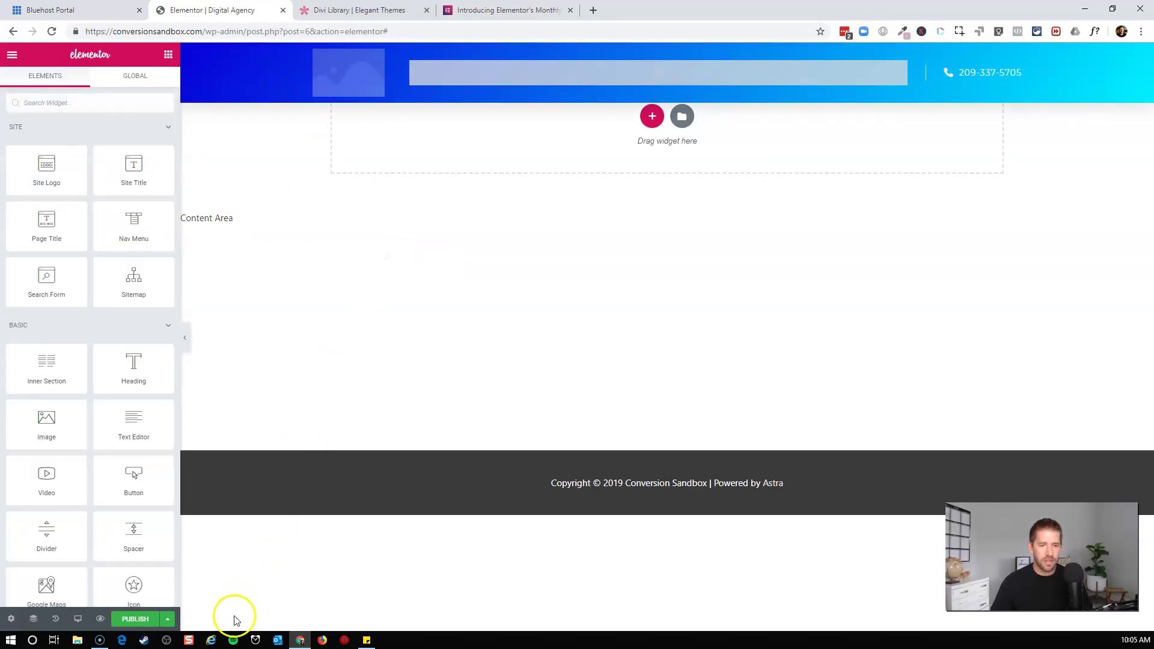
- Publish the header with an Entire Site display condition and view the live site
left_click(144, 626)
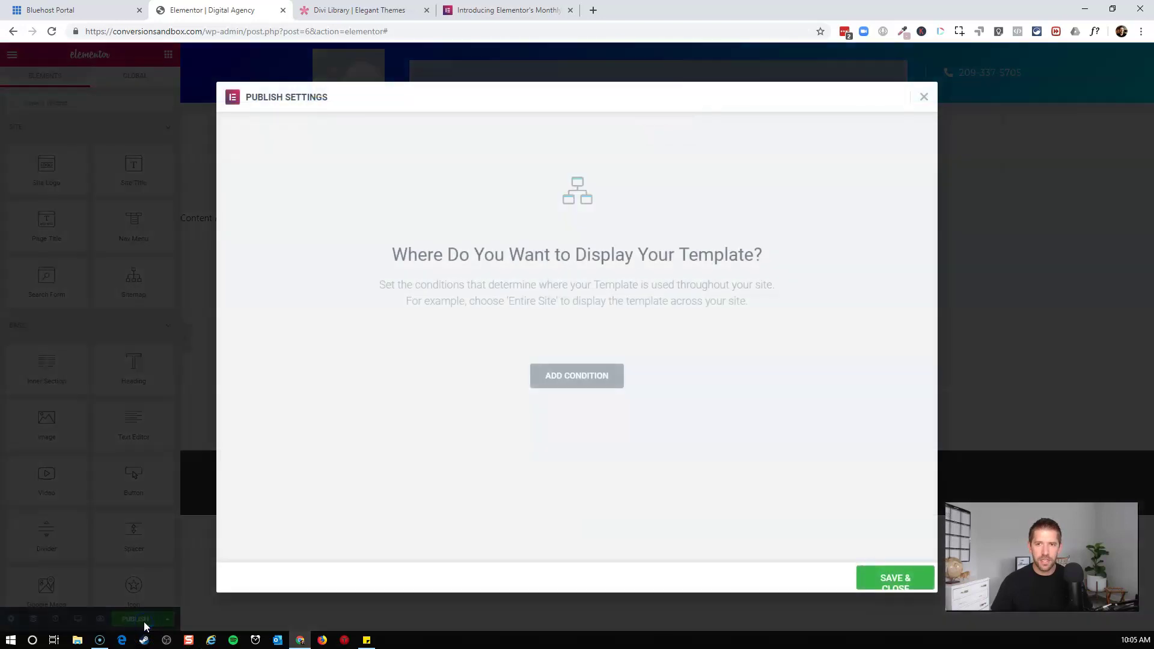
left_click(577, 376)
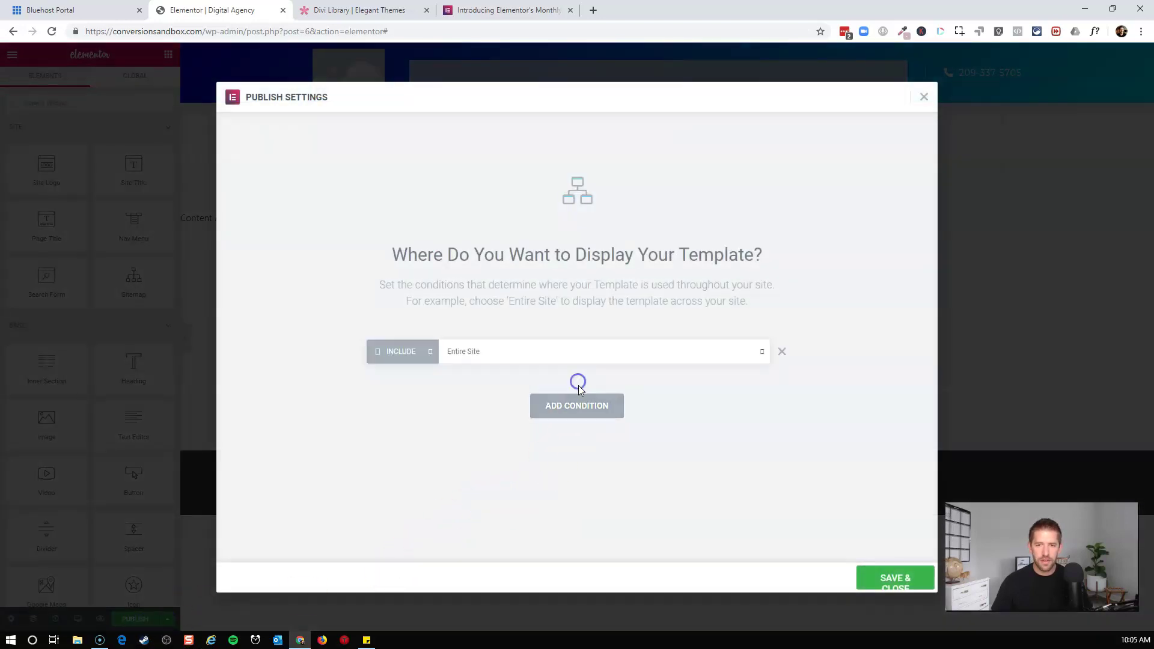
left_click(891, 578)
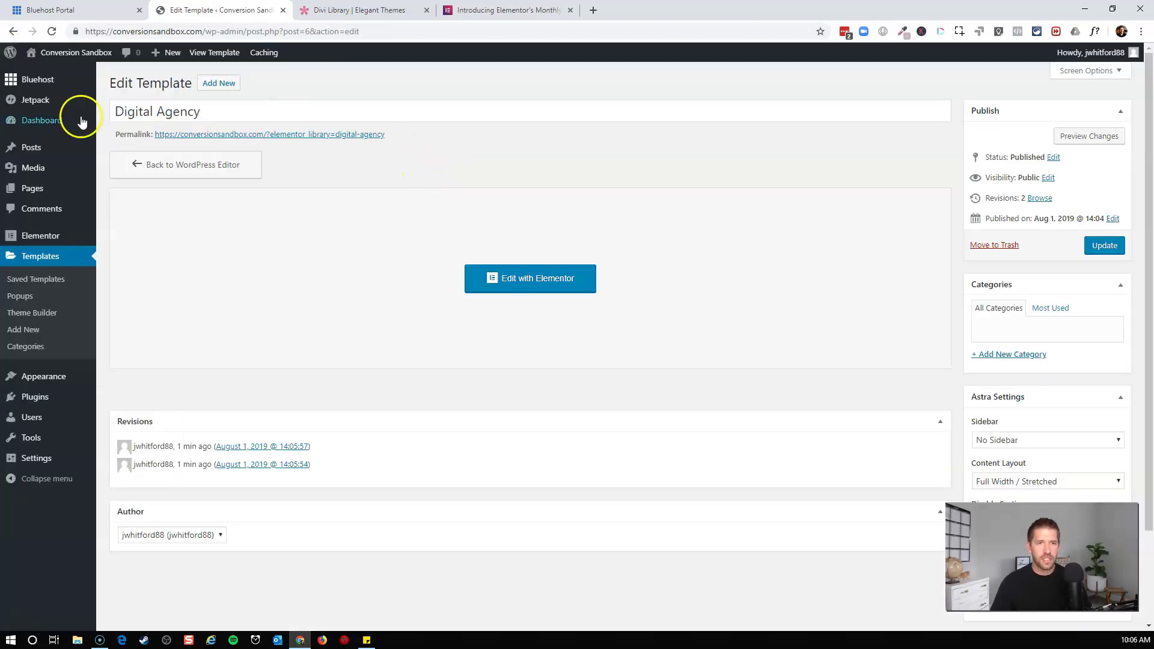
left_click(72, 76)
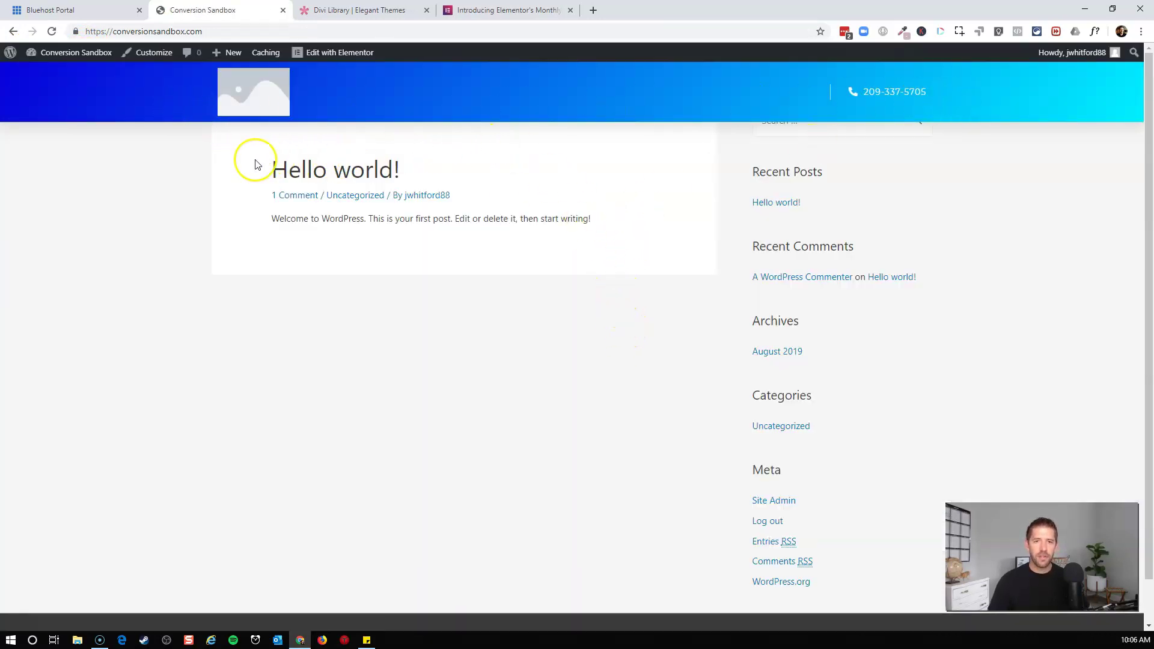
- Create a new page titled Home Page and publish it
mouse_move(221, 52)
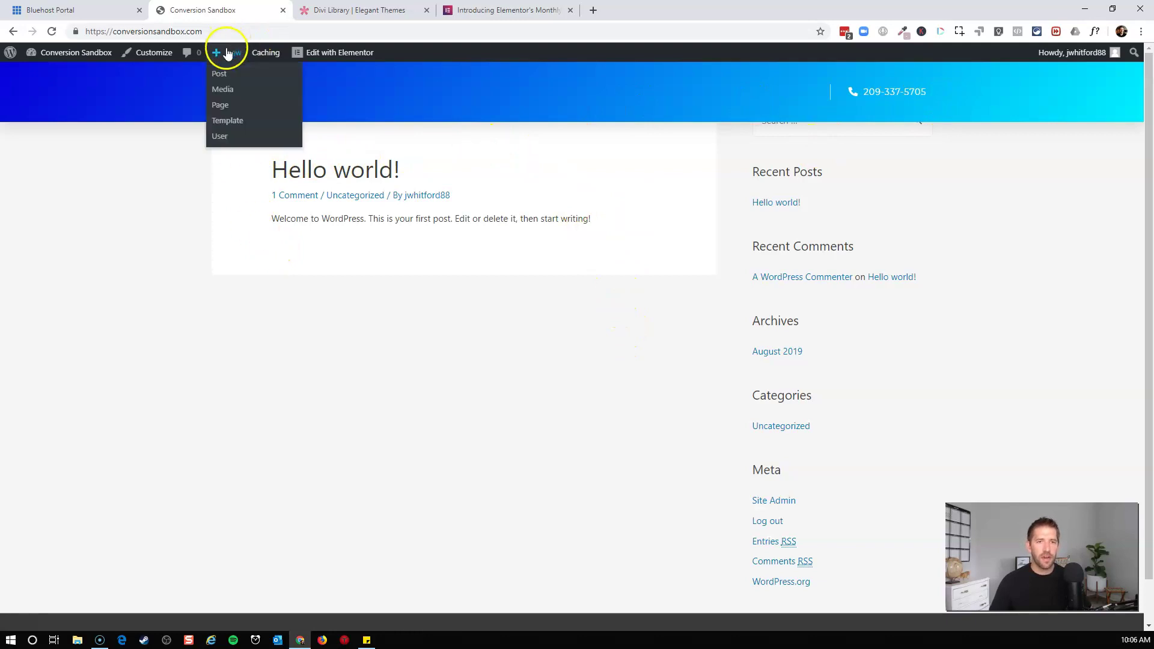
left_click(220, 105)
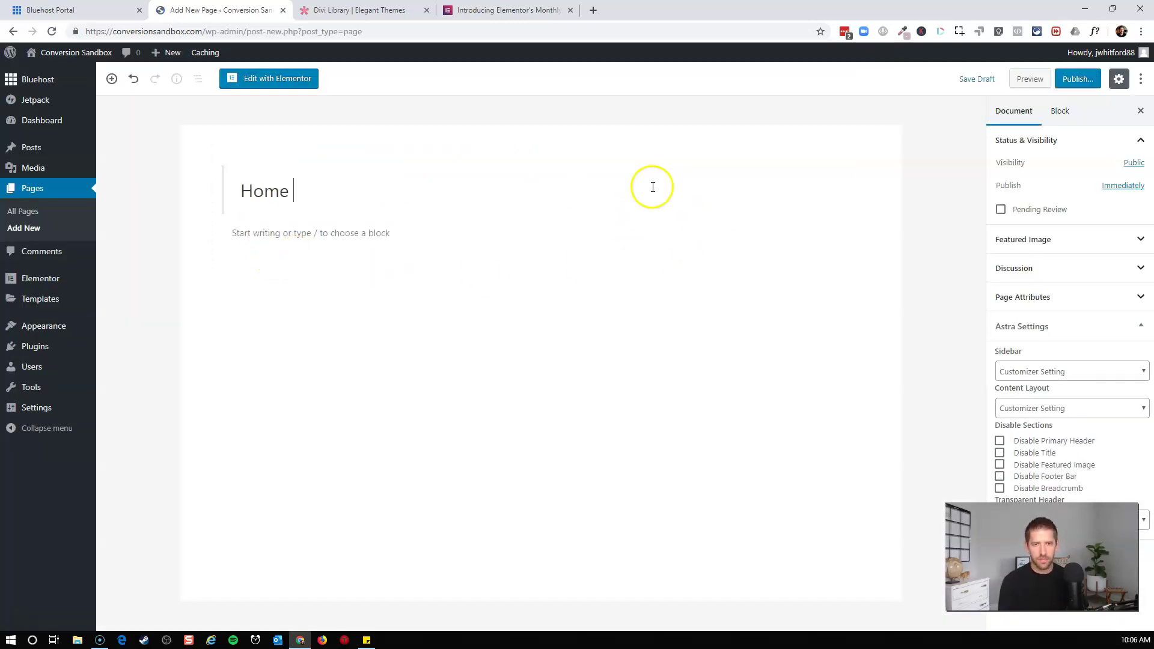
left_click(1077, 79)
left_click(1081, 78)
- Open Home Page in Elementor and bring up the template library
left_click(268, 84)
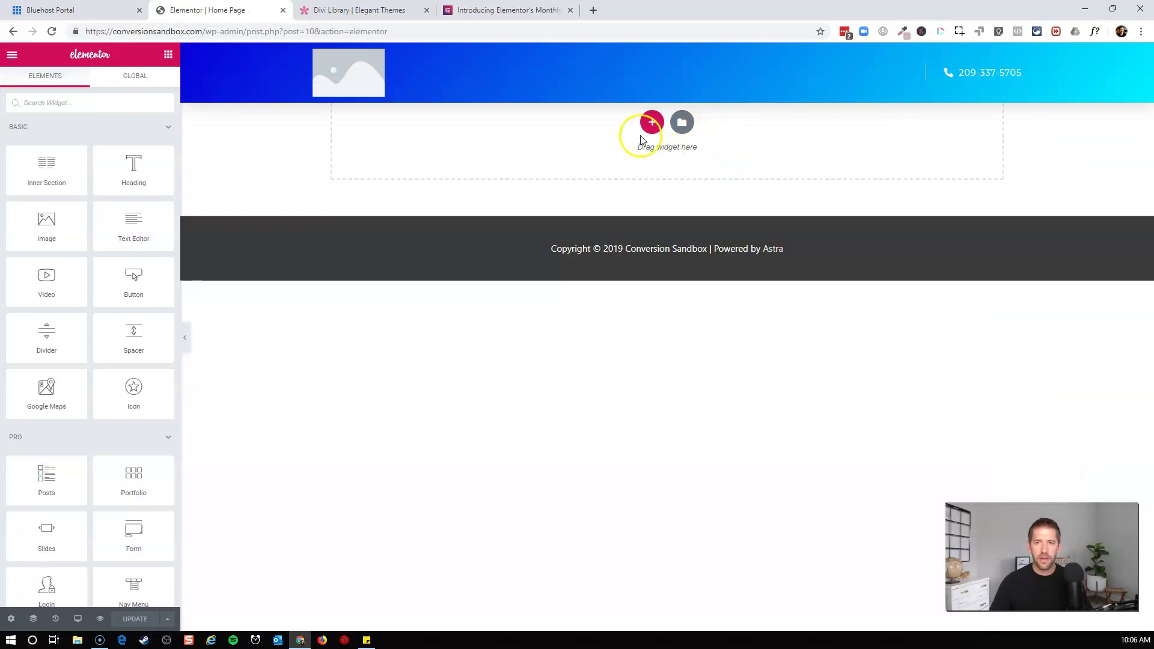
left_click(649, 121)
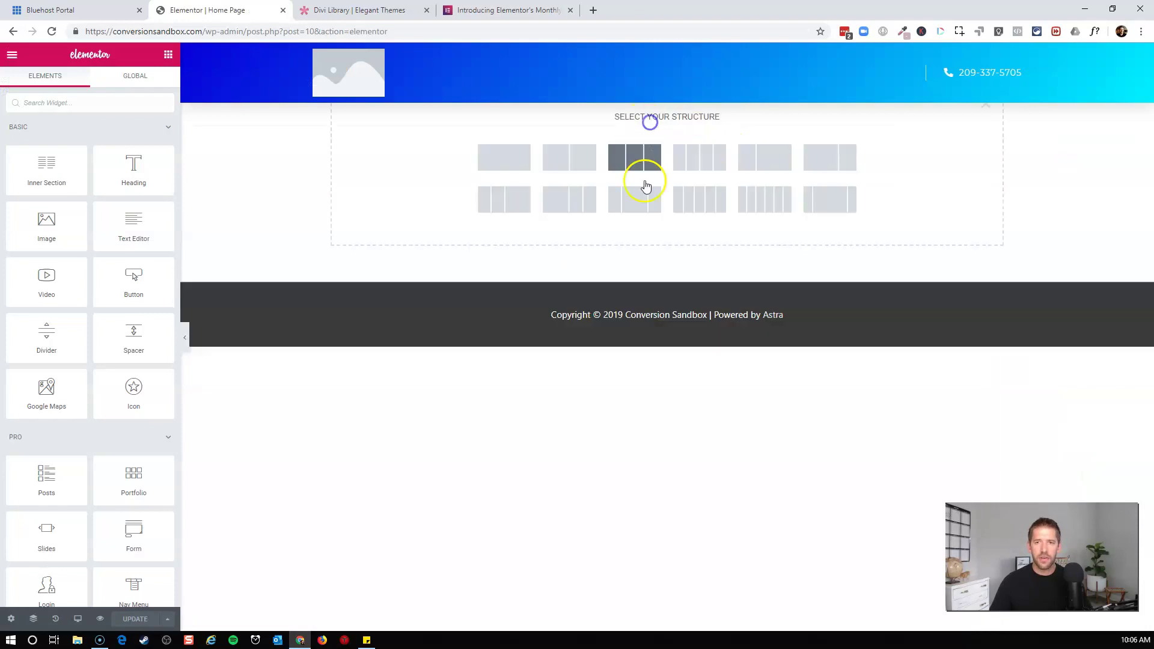
left_click(703, 263)
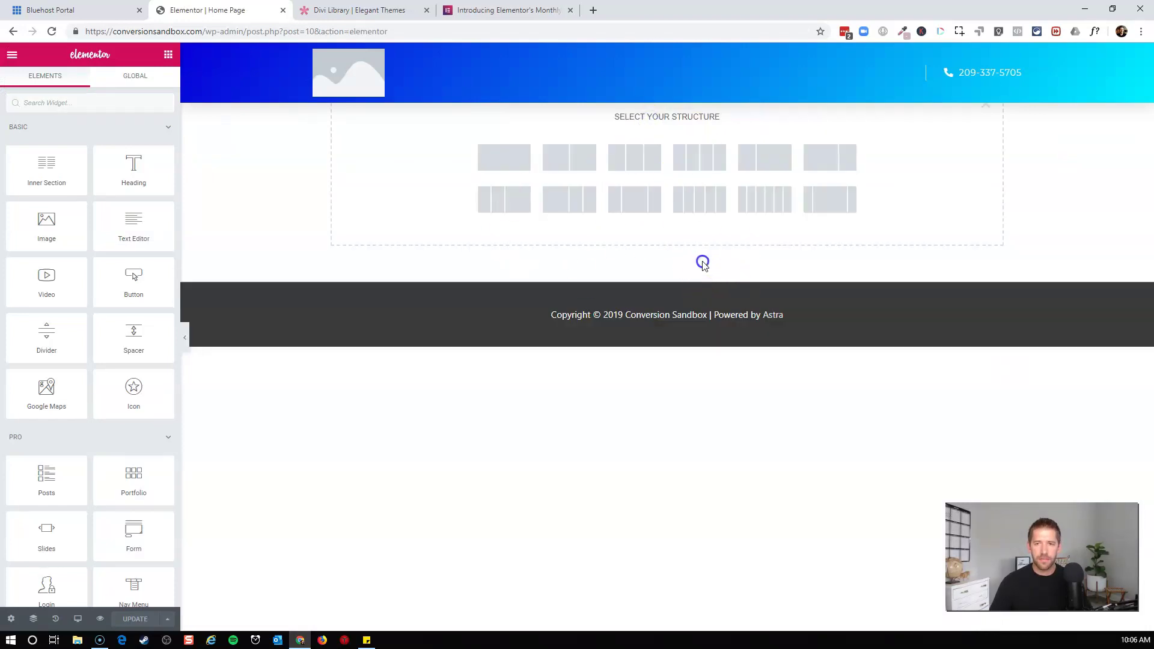
left_click(990, 111)
left_click(683, 121)
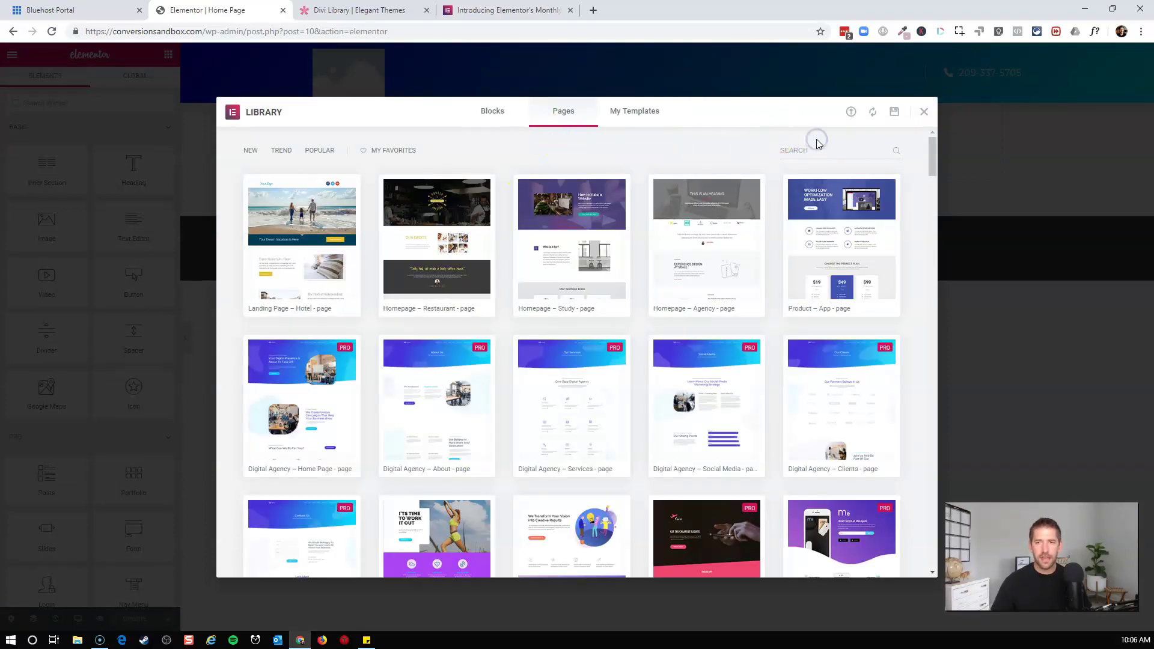
- Search the library for 'digi' and insert the Digital Agency – Home Page template
type("digi")
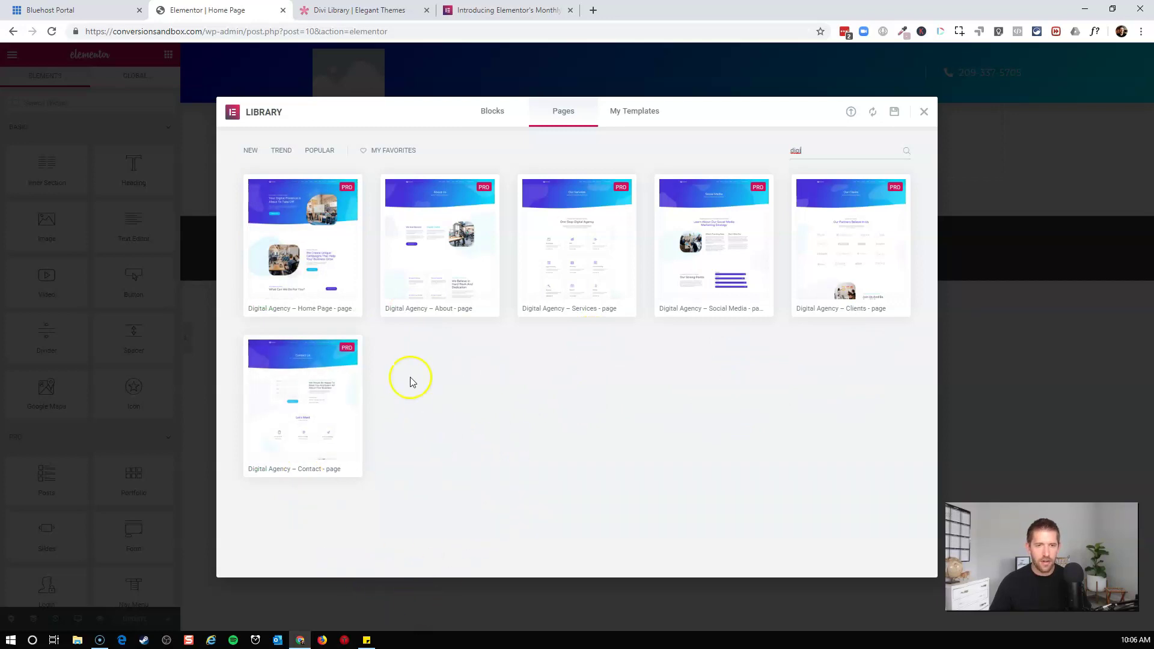
left_click(270, 309)
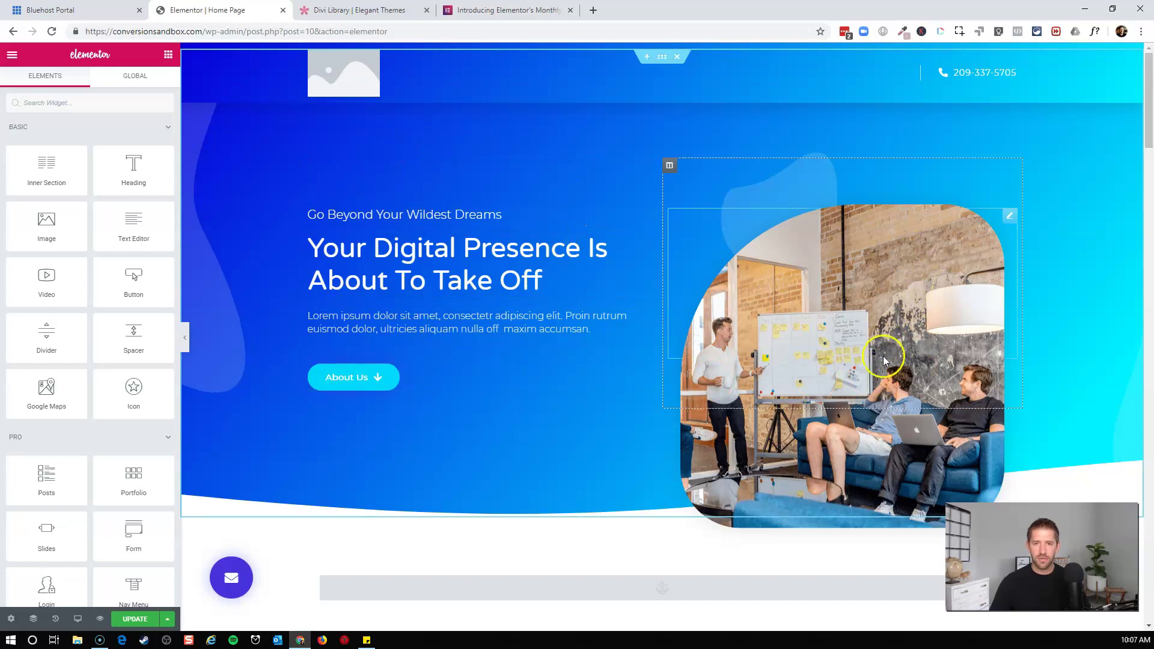
- Scroll through the imported Digital Agency layout: hero, services, team and contact call-to-action
scroll(867, 427, "down", 8)
scroll(860, 445, "up", 7)
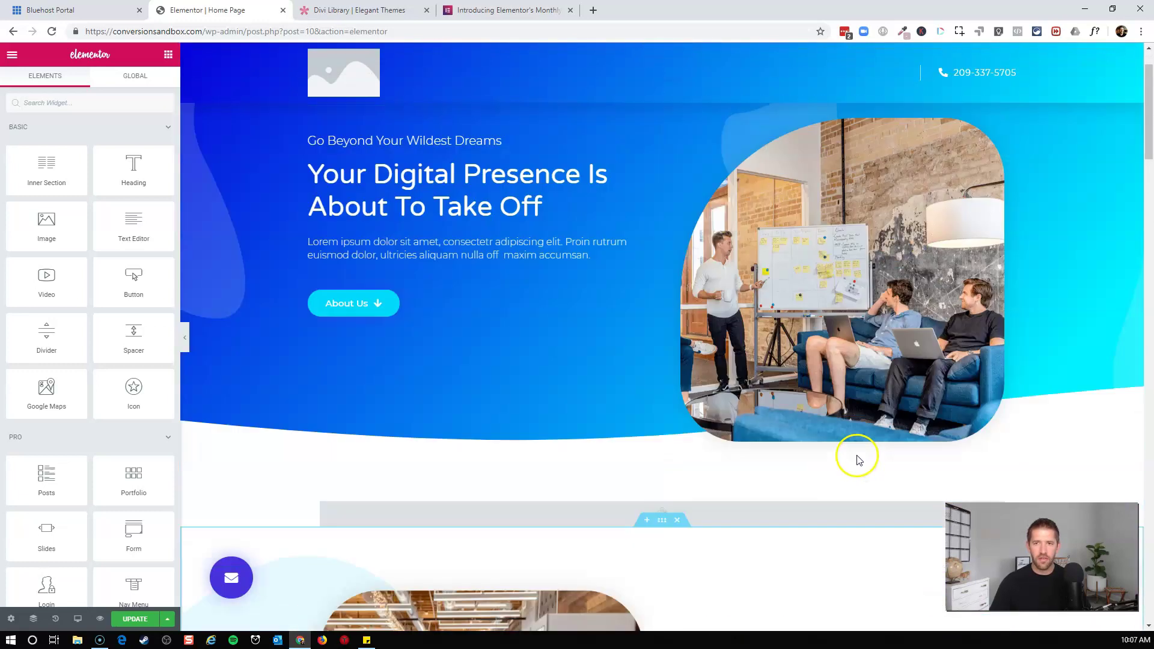
scroll(856, 460, "up", 1)
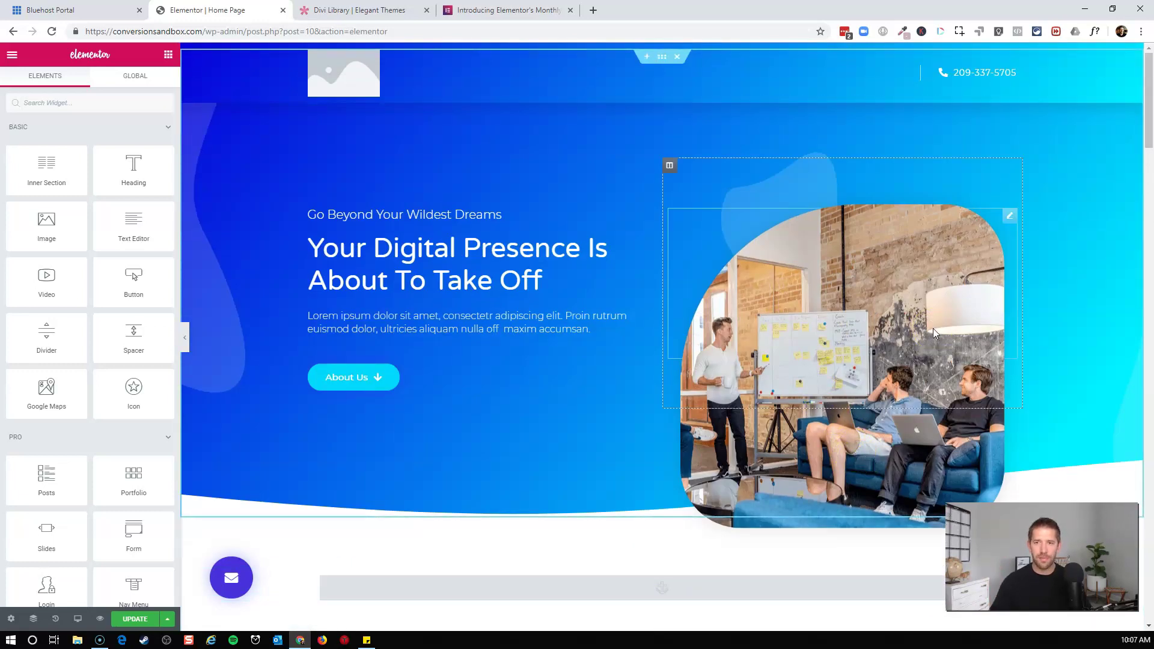
left_click(1048, 259)
scroll(1108, 250, "down", 4)
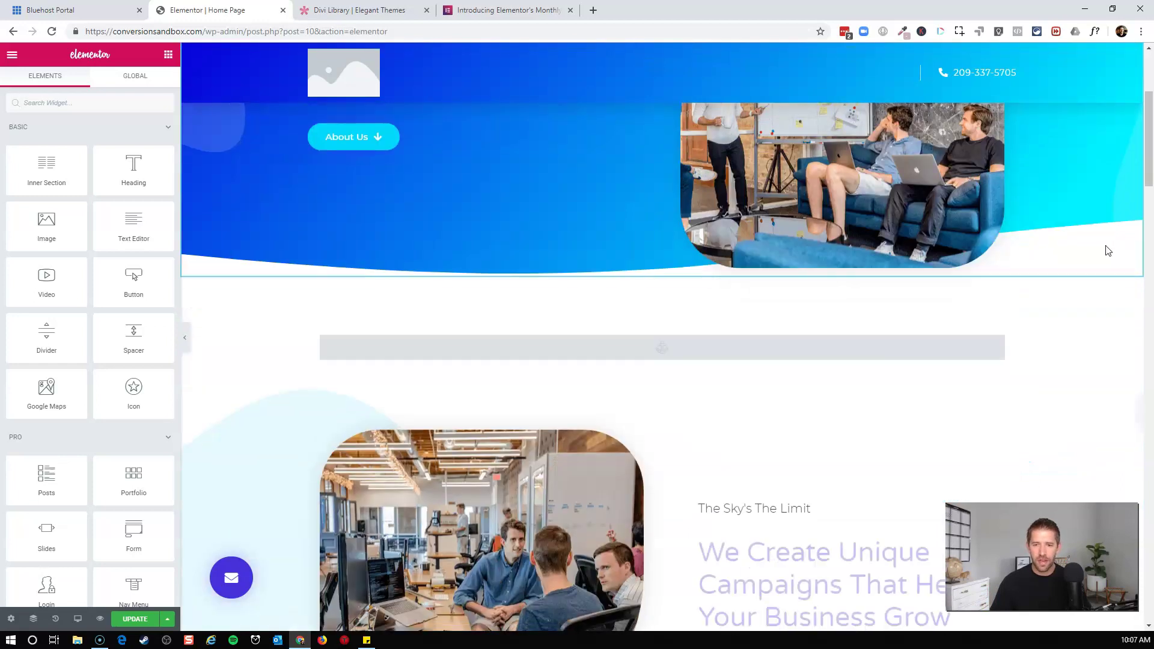
scroll(570, 344, "down", 20)
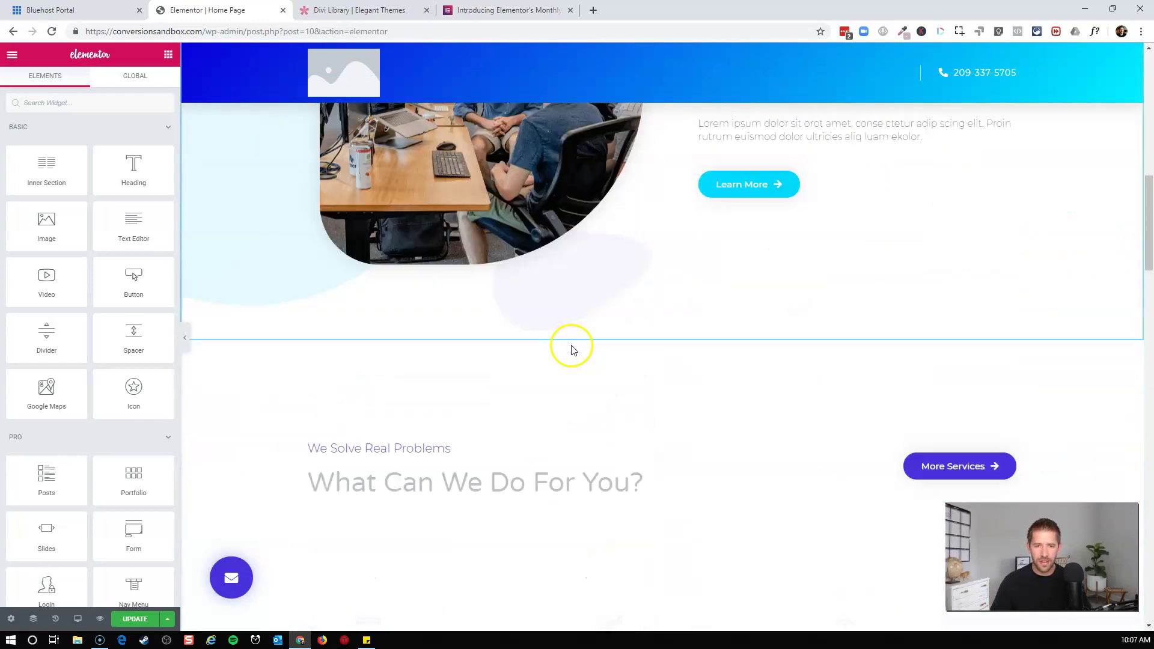
scroll(571, 355, "down", 10)
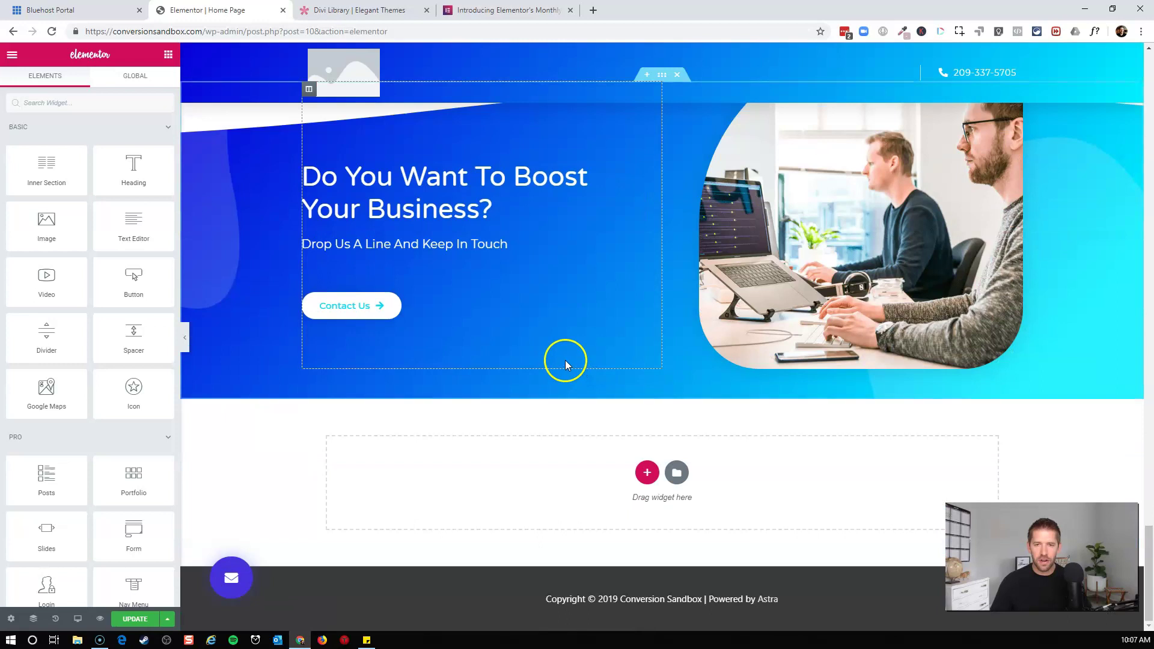
scroll(495, 358, "up", 5)
scroll(497, 369, "up", 10)
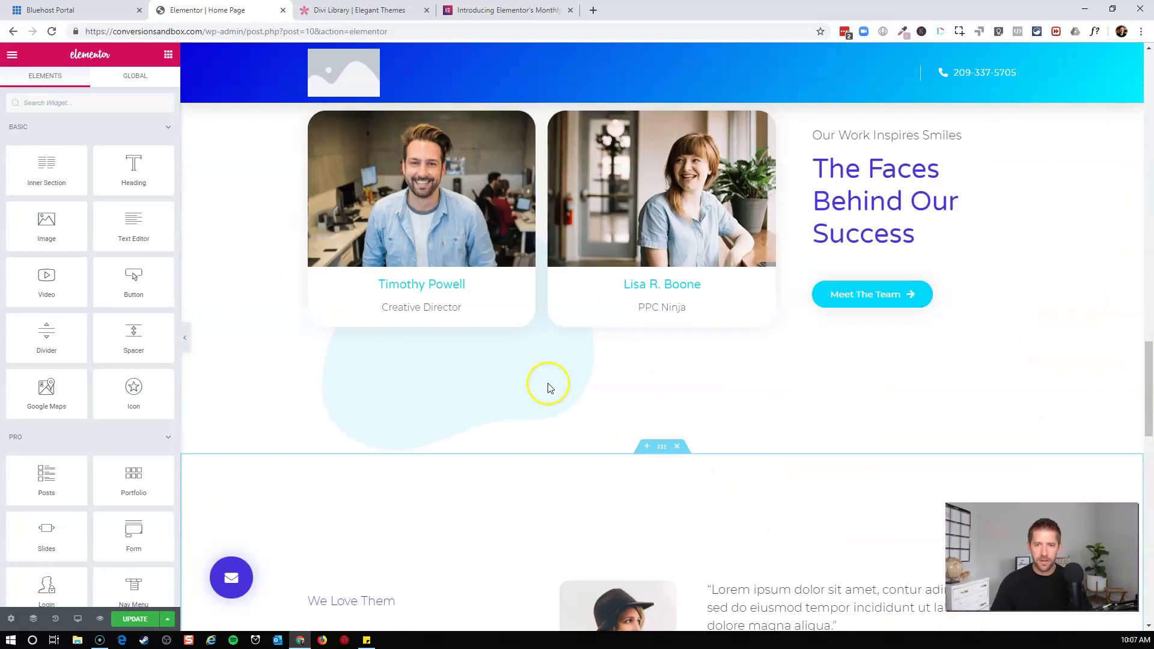
scroll(547, 389, "up", 5)
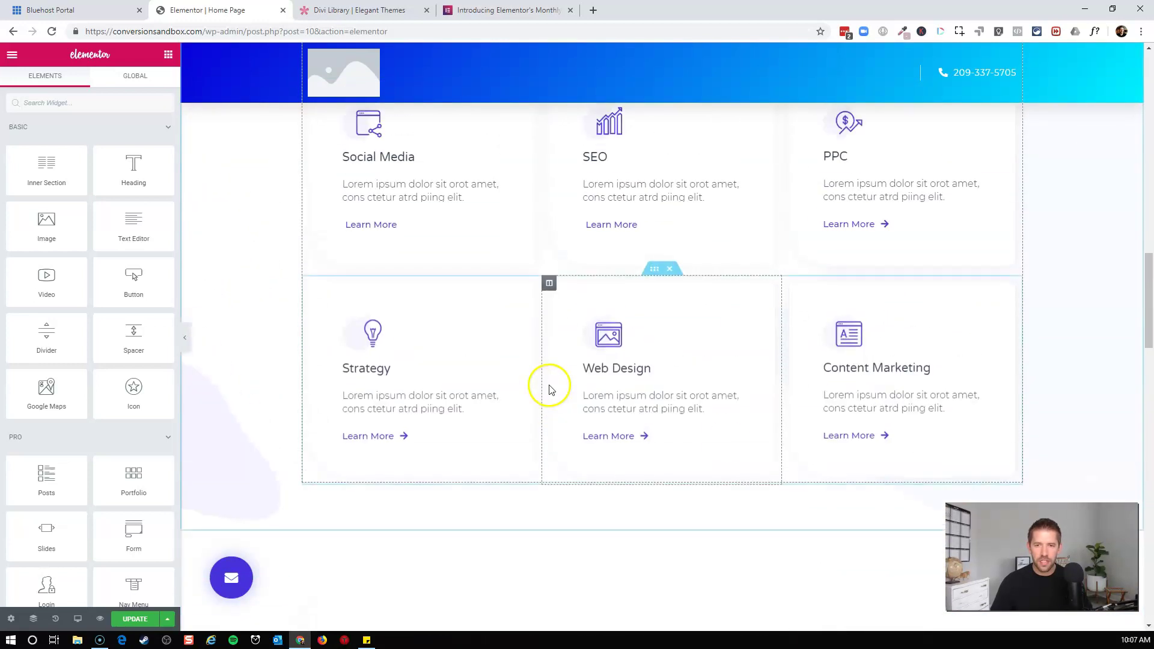
scroll(1081, 412, "up", 2)
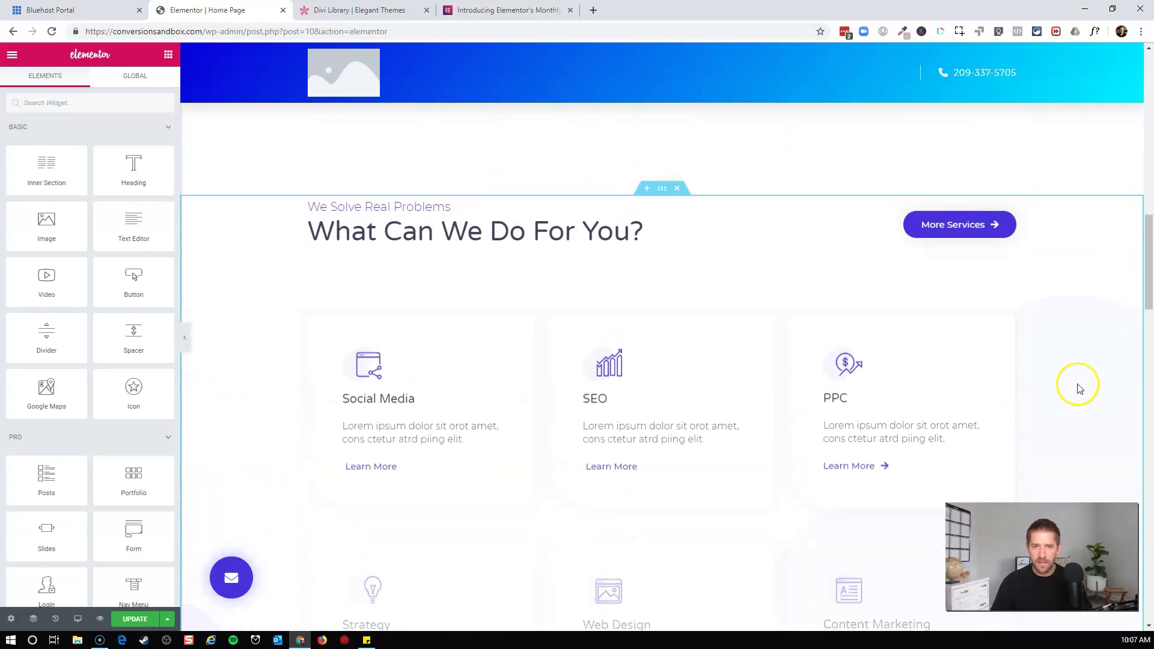
- Collapse the Elementor panel and scroll through the full-width Home Page preview
left_click(187, 343)
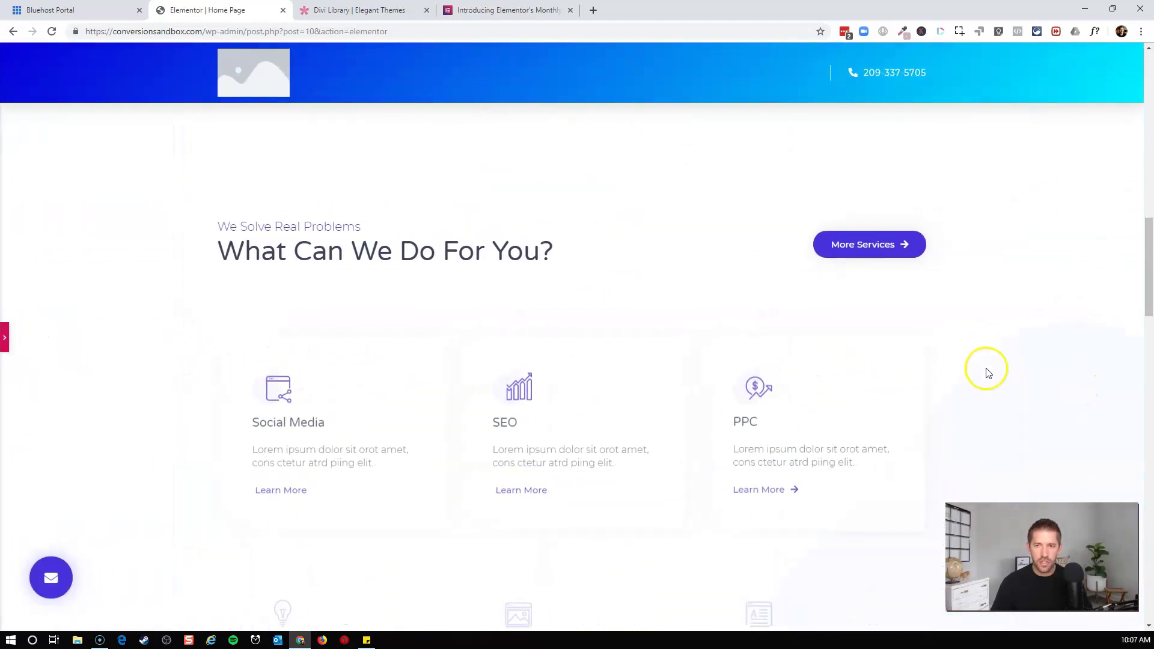
scroll(1056, 395, "up", 6)
scroll(1059, 398, "up", 7)
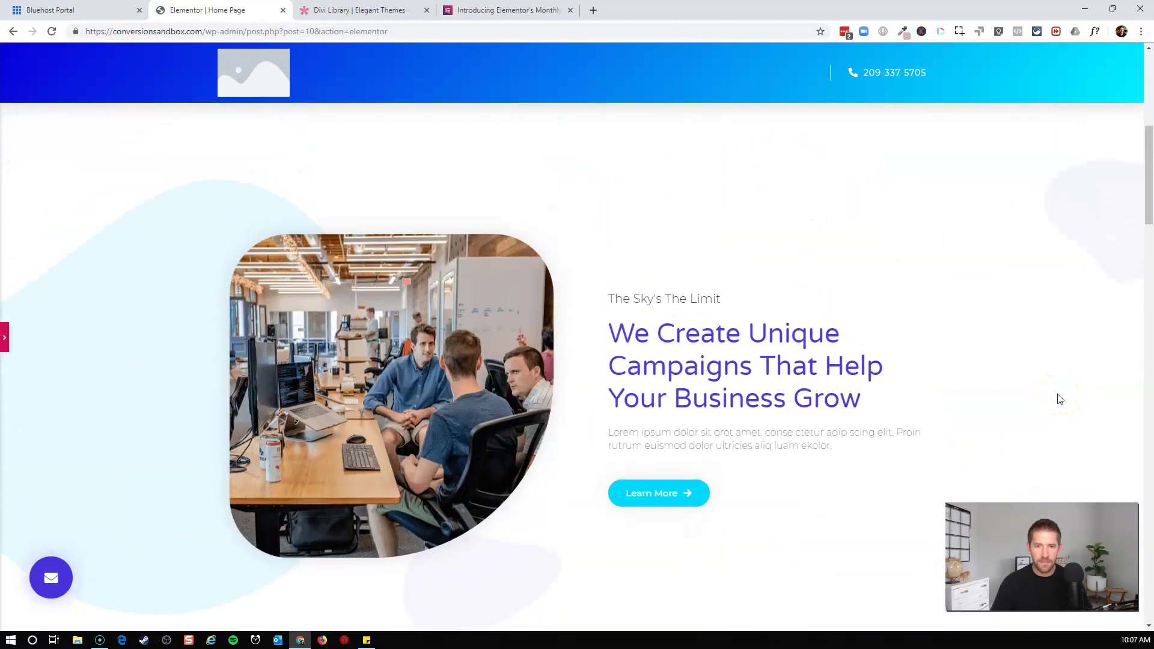
scroll(1021, 394, "up", 1)
scroll(999, 391, "down", 1)
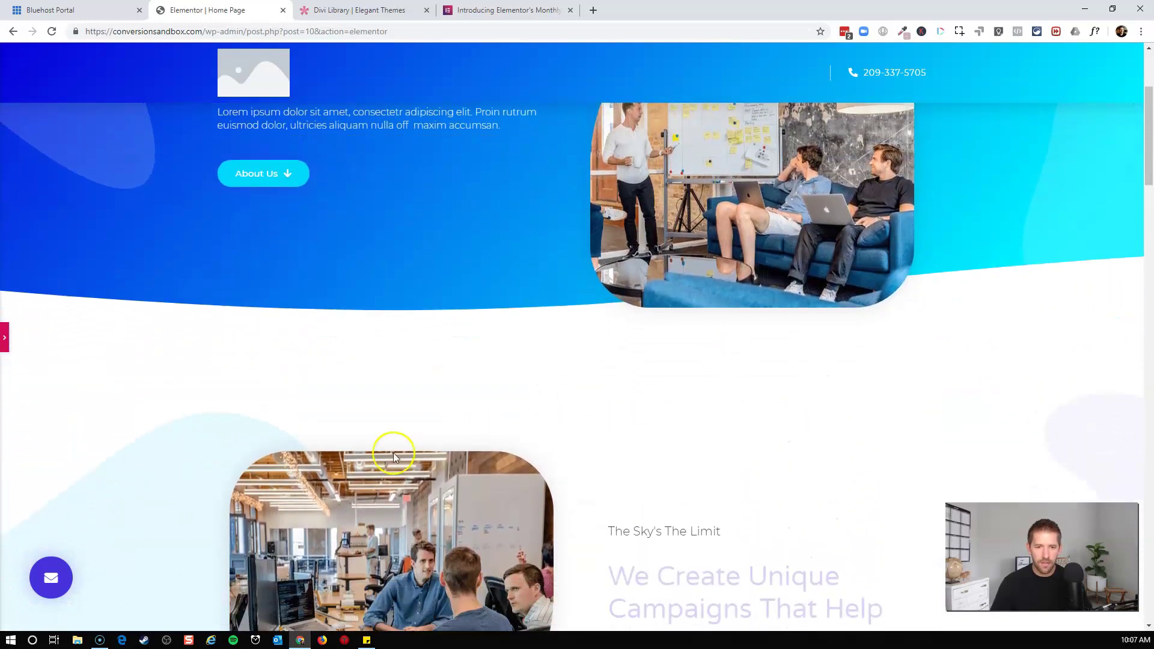
scroll(312, 484, "down", 3)
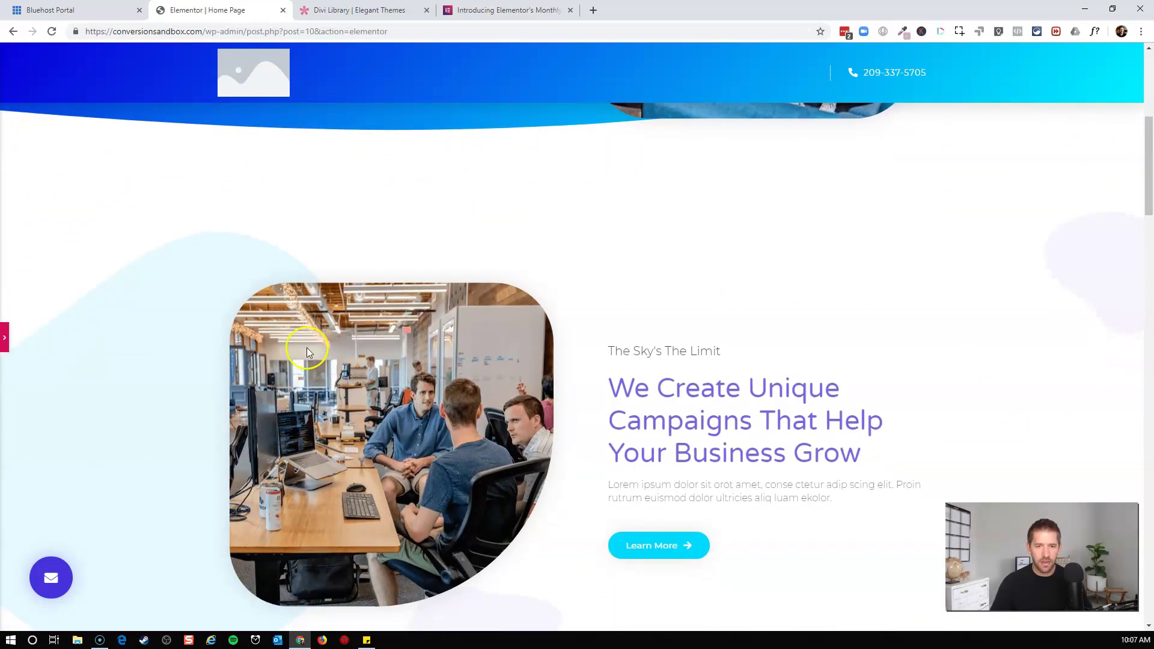
scroll(165, 266, "down", 6)
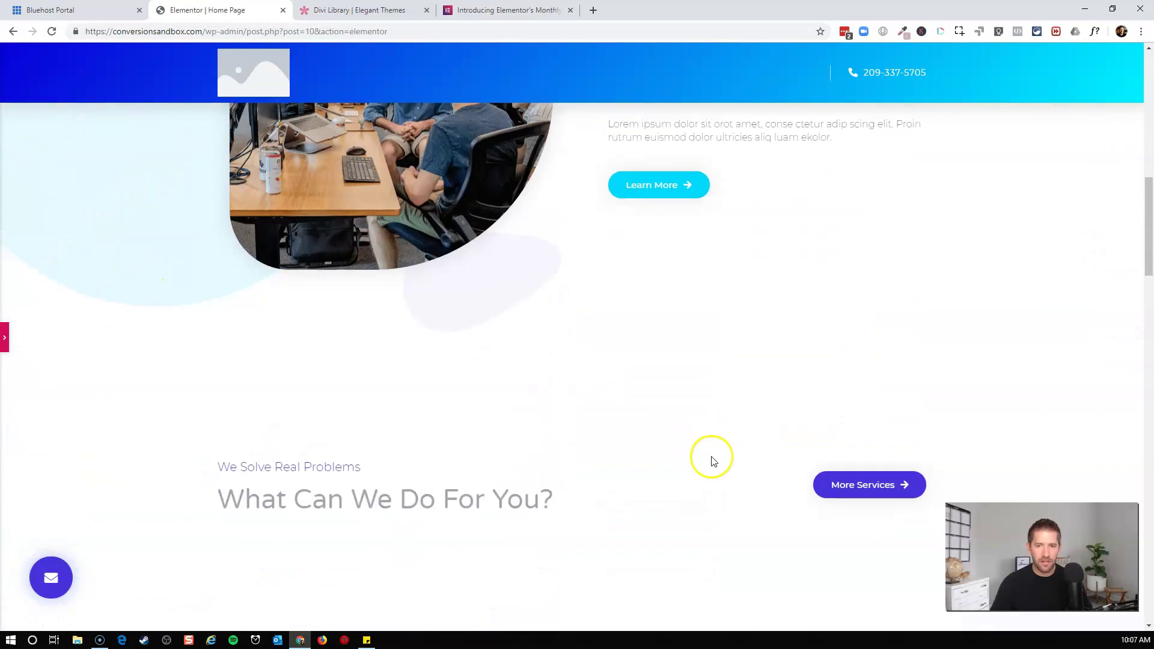
scroll(718, 459, "up", 7)
scroll(719, 460, "up", 5)
scroll(667, 444, "down", 2)
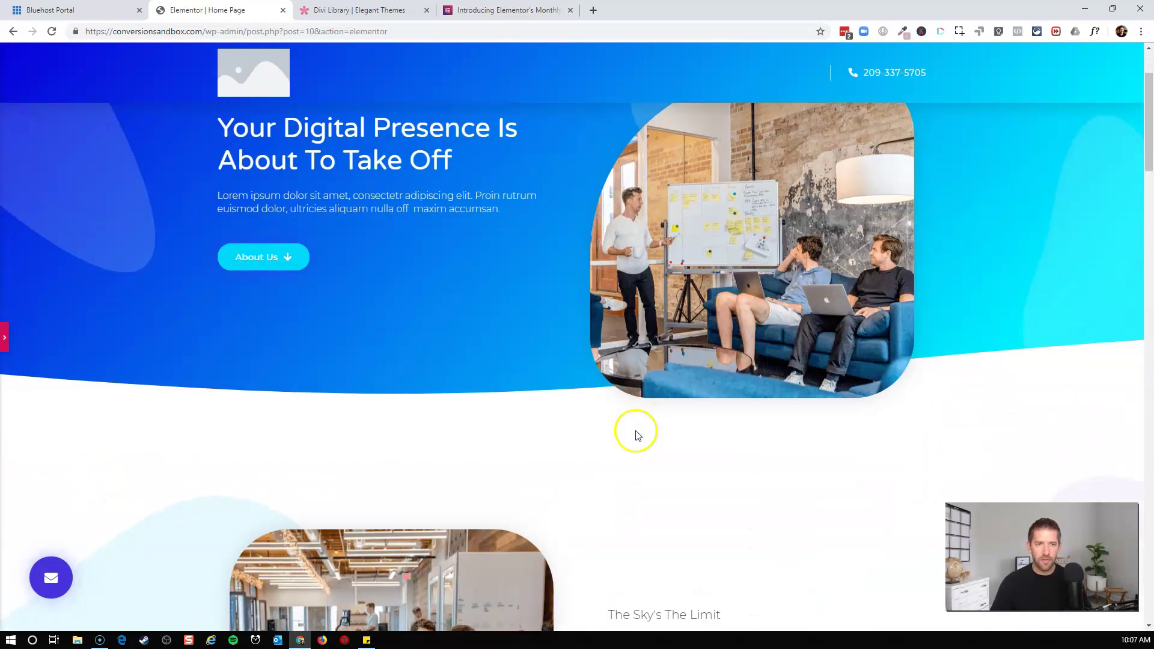
scroll(637, 433, "up", 2)
- Try the About Us button in the preview and scroll down the page
left_click(281, 379)
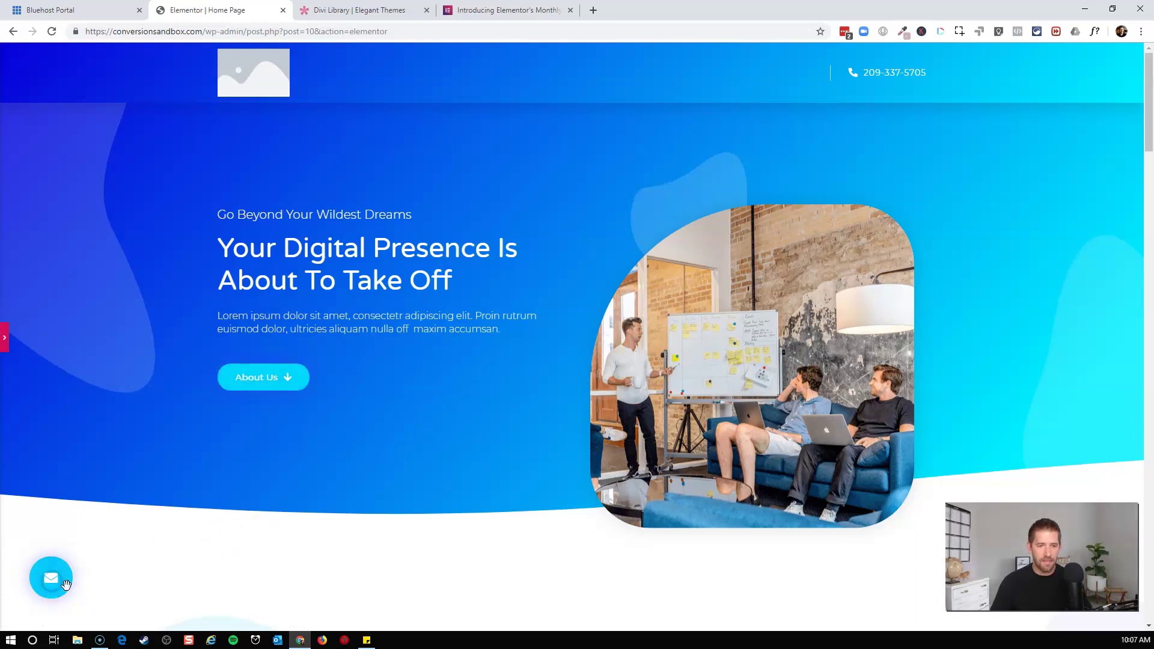
scroll(490, 519, "down", 5)
scroll(490, 520, "down", 8)
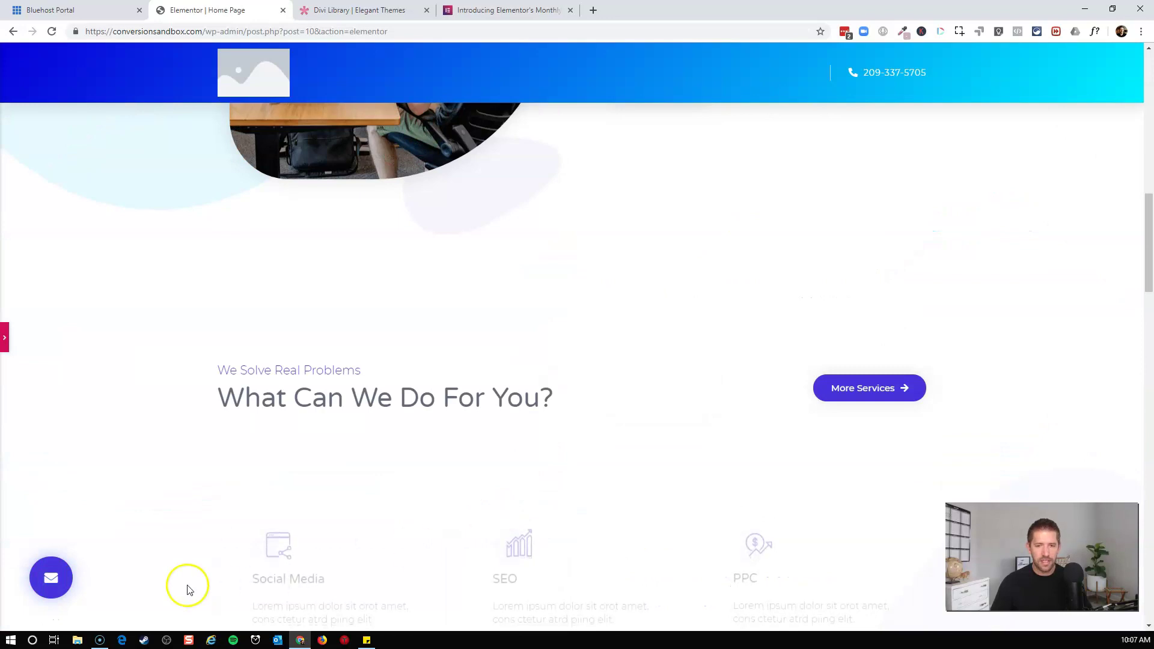
scroll(165, 538, "down", 4)
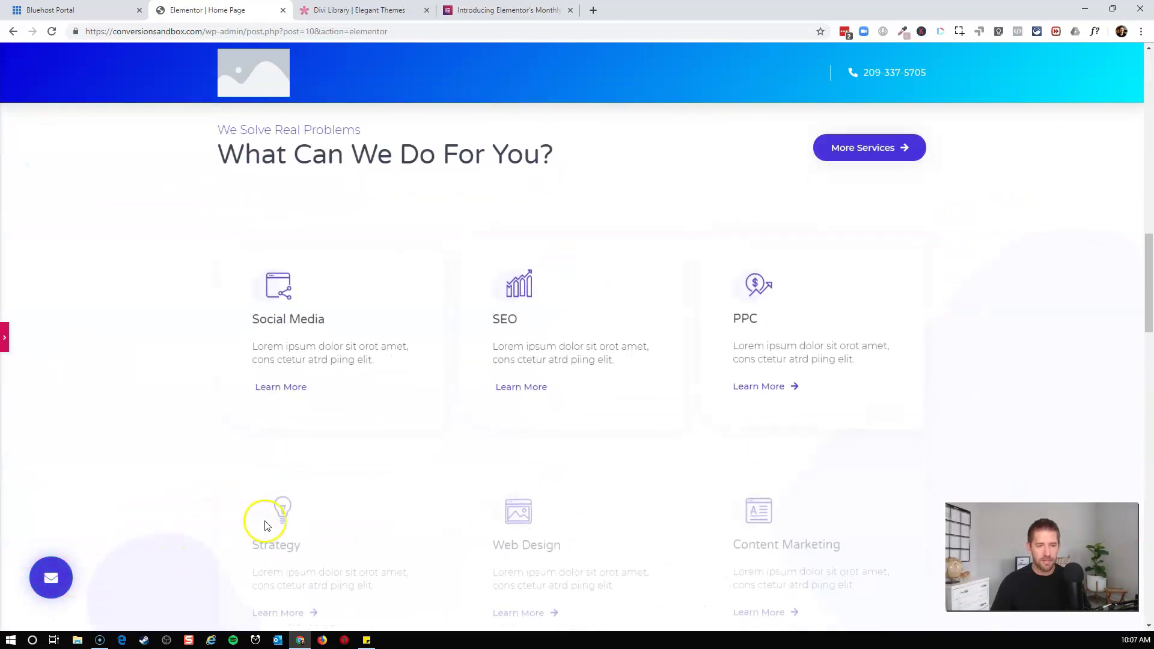
scroll(194, 518, "down", 4)
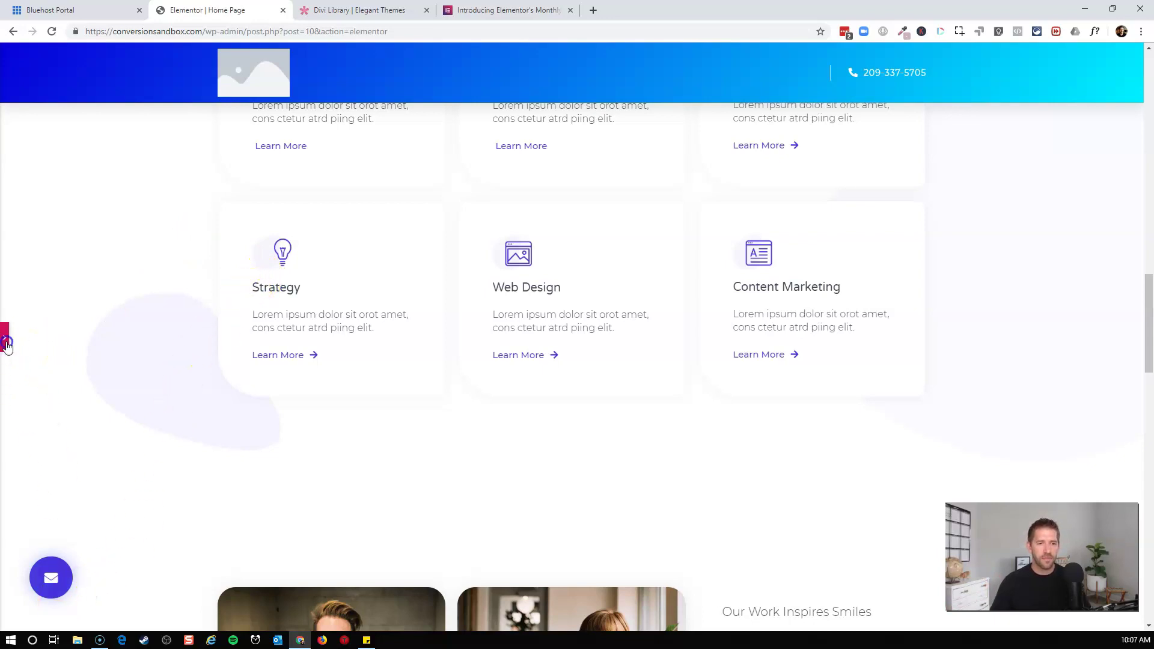
- Restore the editing panel and open the Home Page live with View Page
left_click(6, 339)
scroll(421, 457, "up", 8)
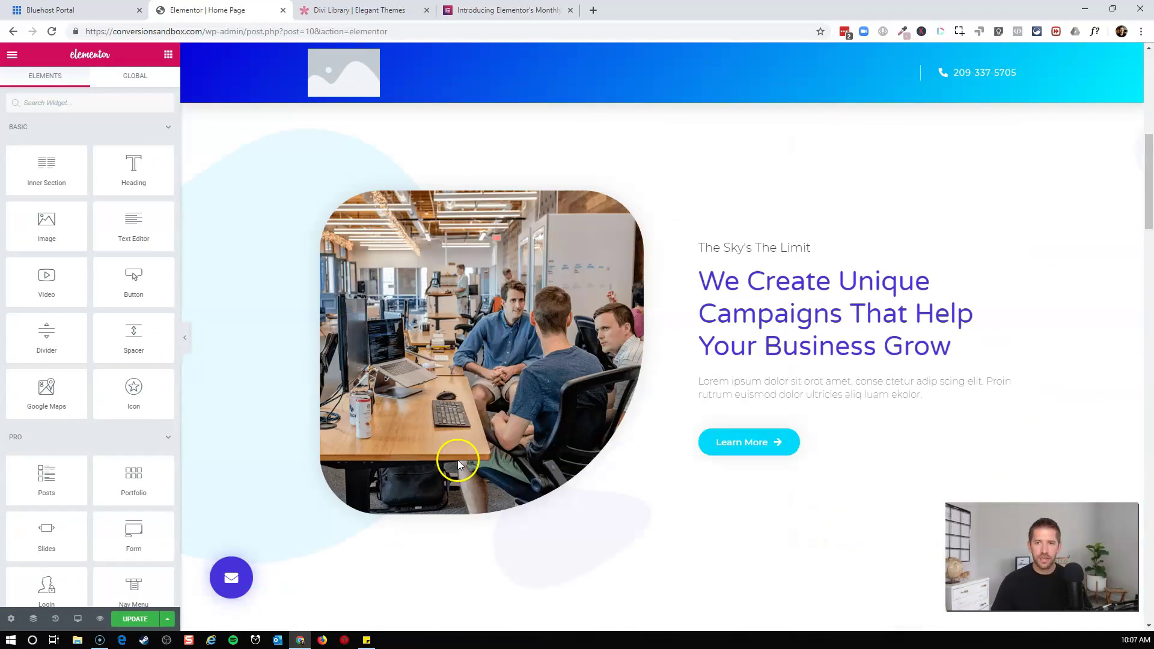
scroll(458, 457, "up", 5)
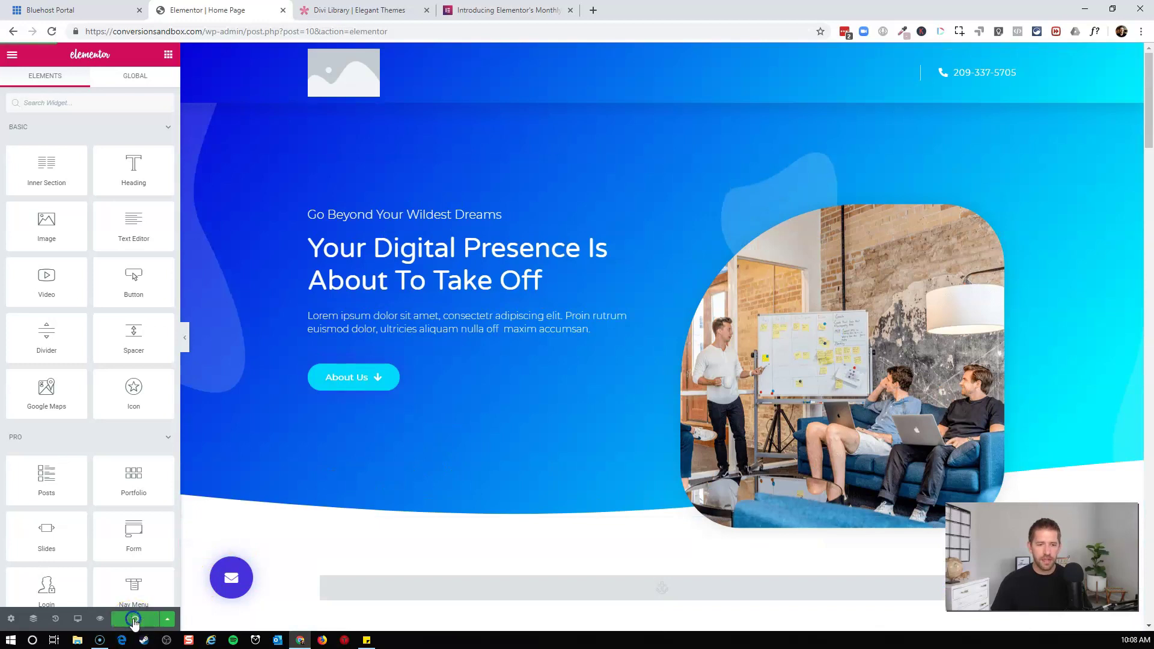
left_click(12, 54)
left_click(42, 343)
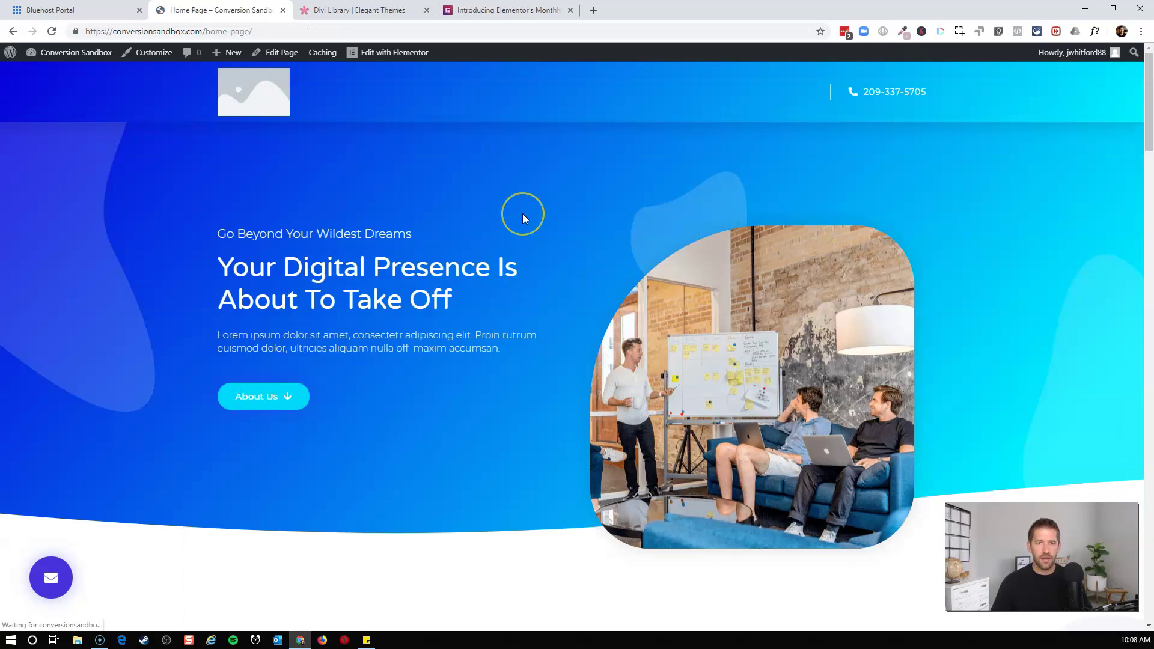
- Create a new page titled About and open it in Elementor
scroll(523, 219, "down", 5)
scroll(520, 219, "up", 5)
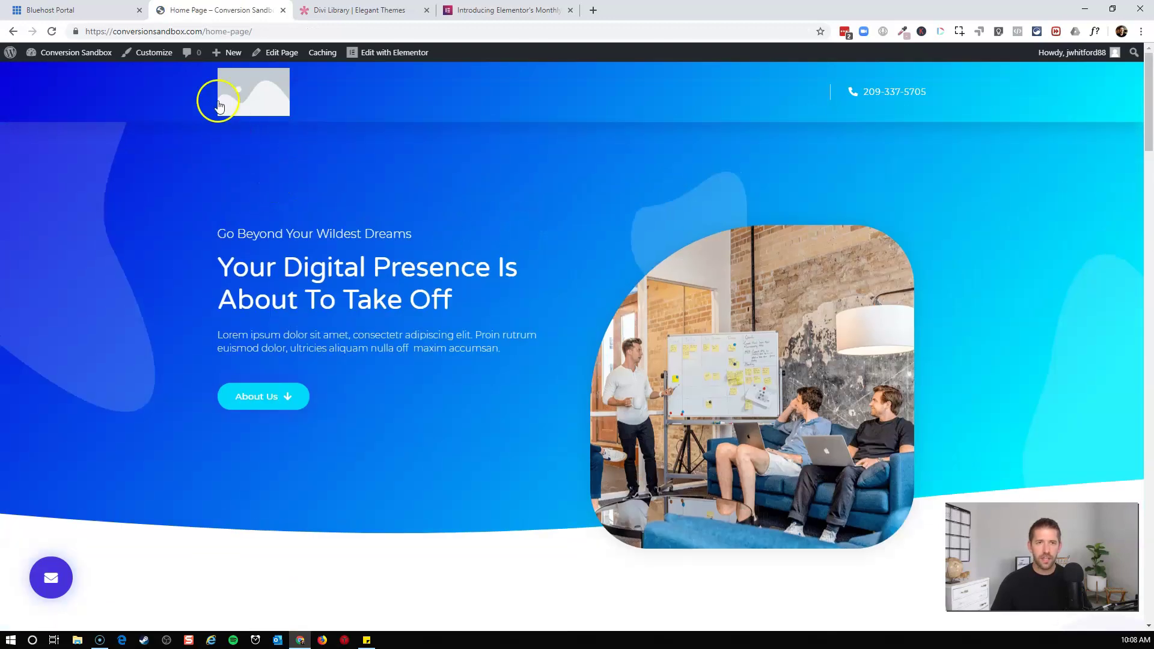
mouse_move(219, 55)
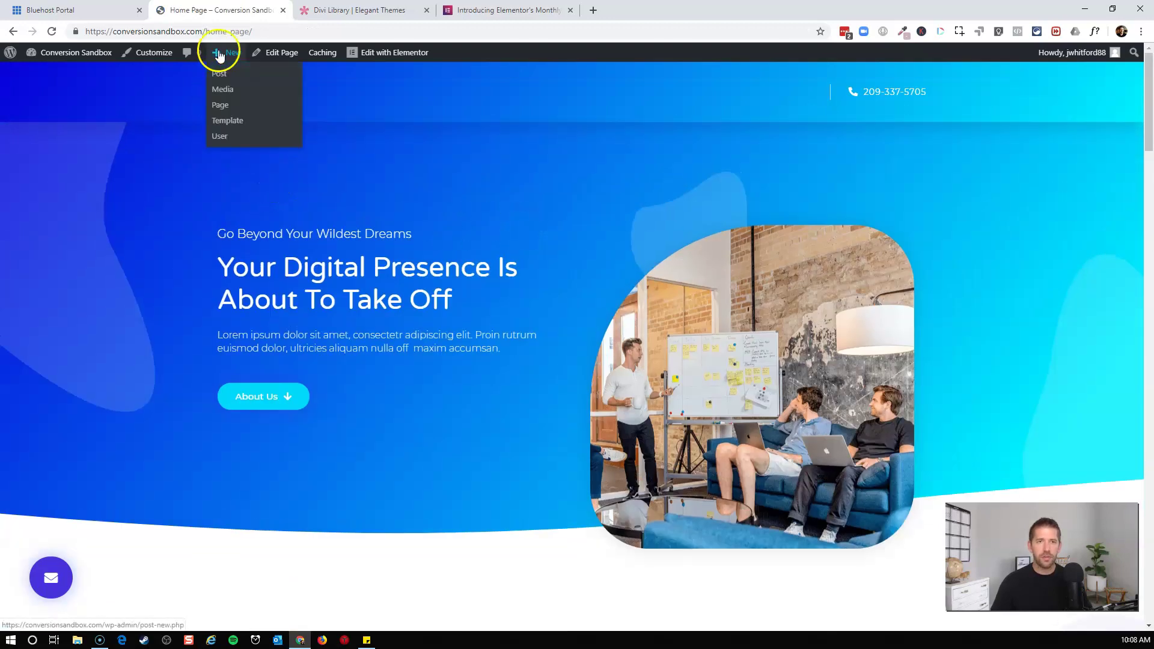
left_click(221, 106)
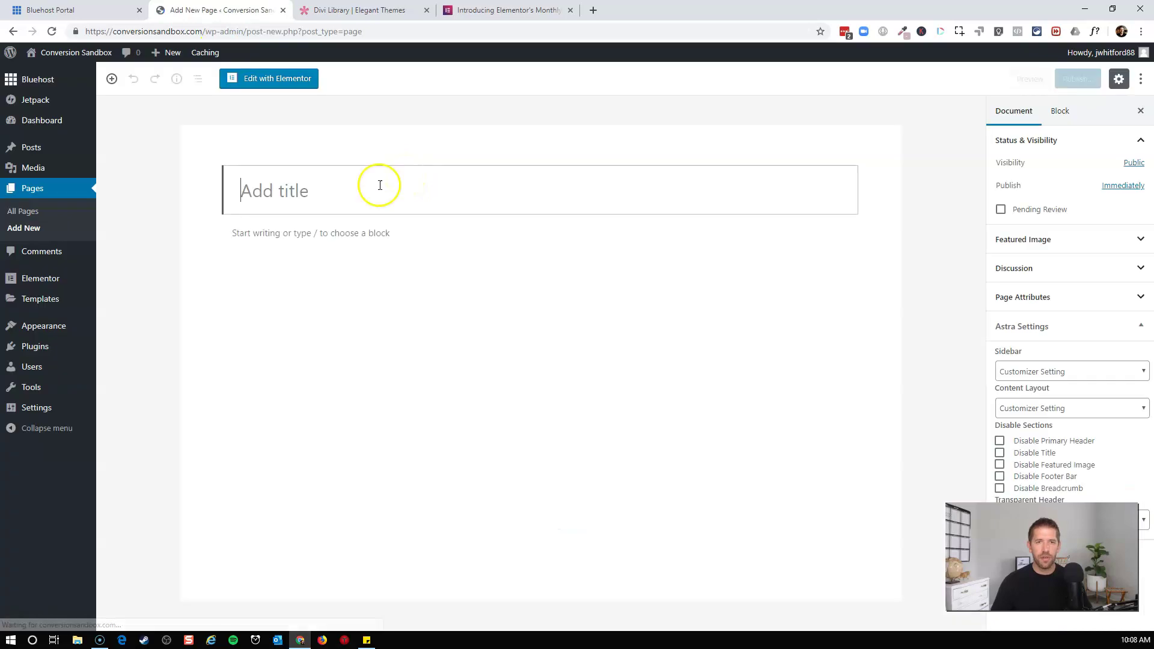
type("About")
left_click(280, 78)
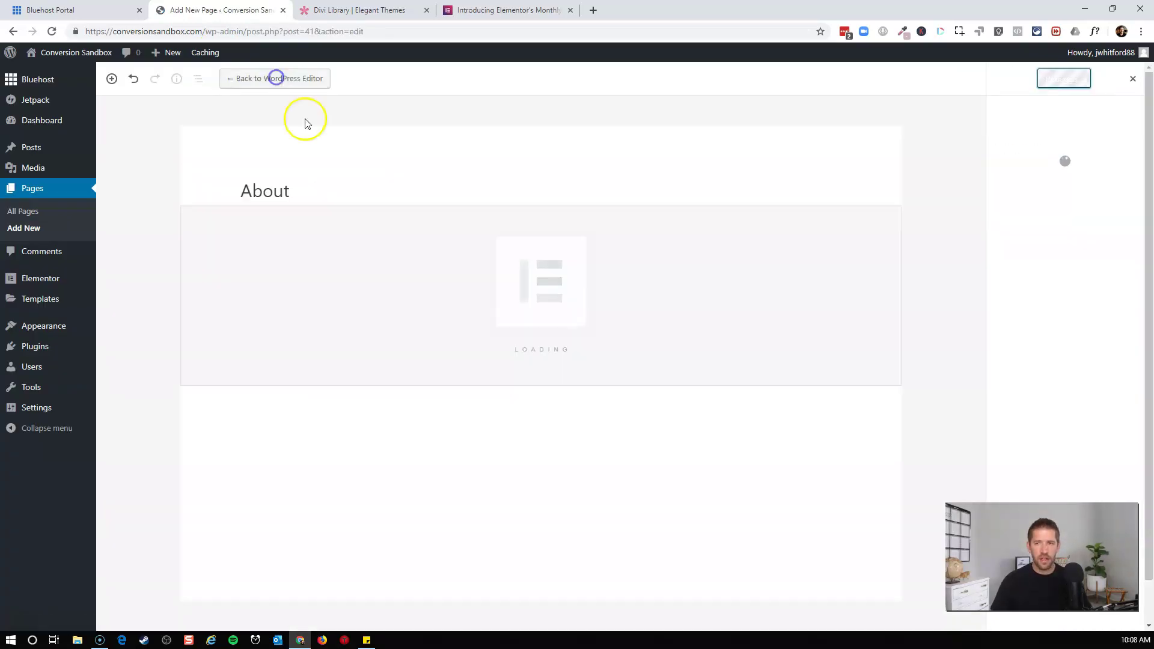
- Search the template library for 'digi' and insert the Digital Agency – About template
left_click(683, 120)
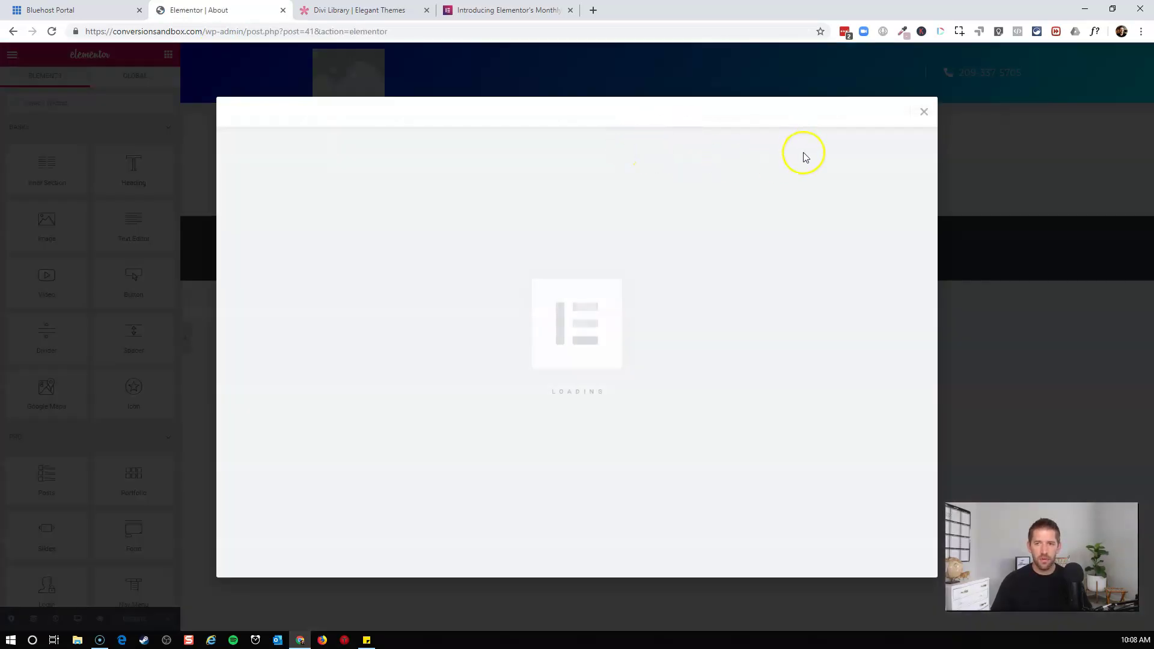
type("digi")
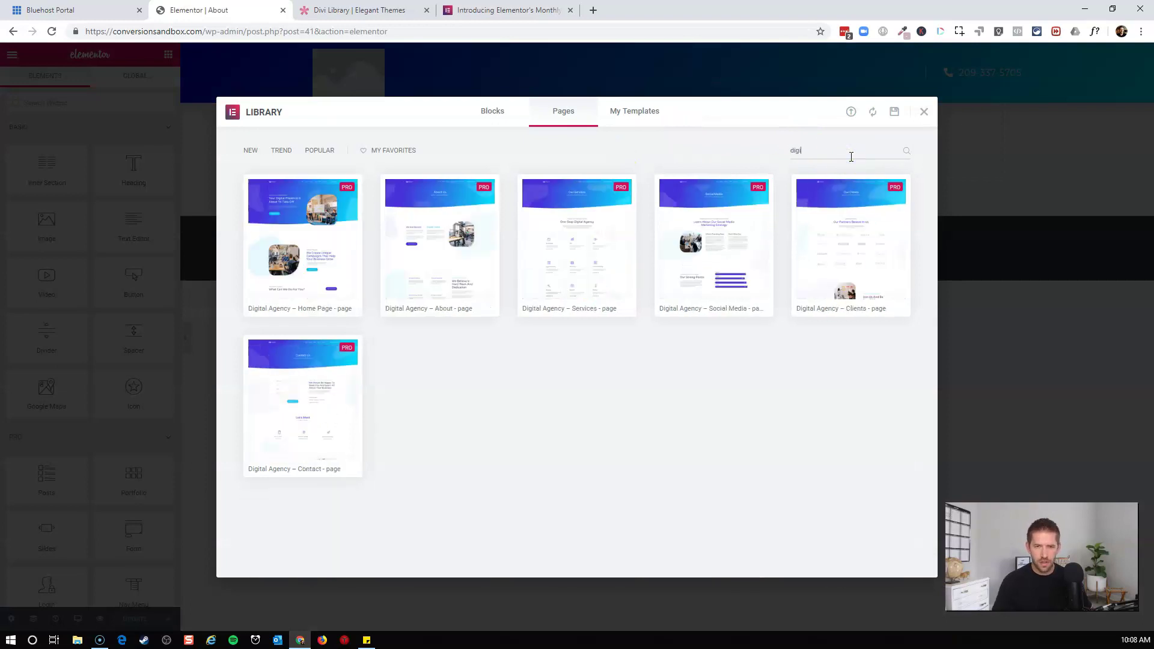
left_click(401, 308)
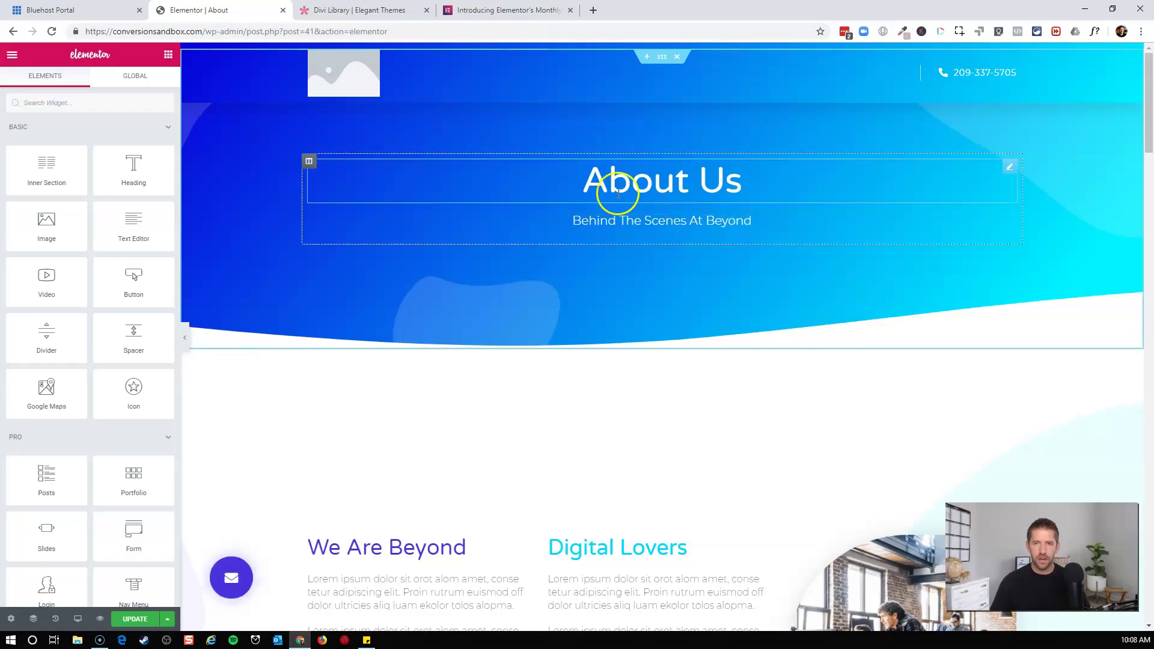
- Inspect the floating envelope button's link settings for an attachable popup
scroll(998, 264, "down", 5)
scroll(601, 297, "down", 5)
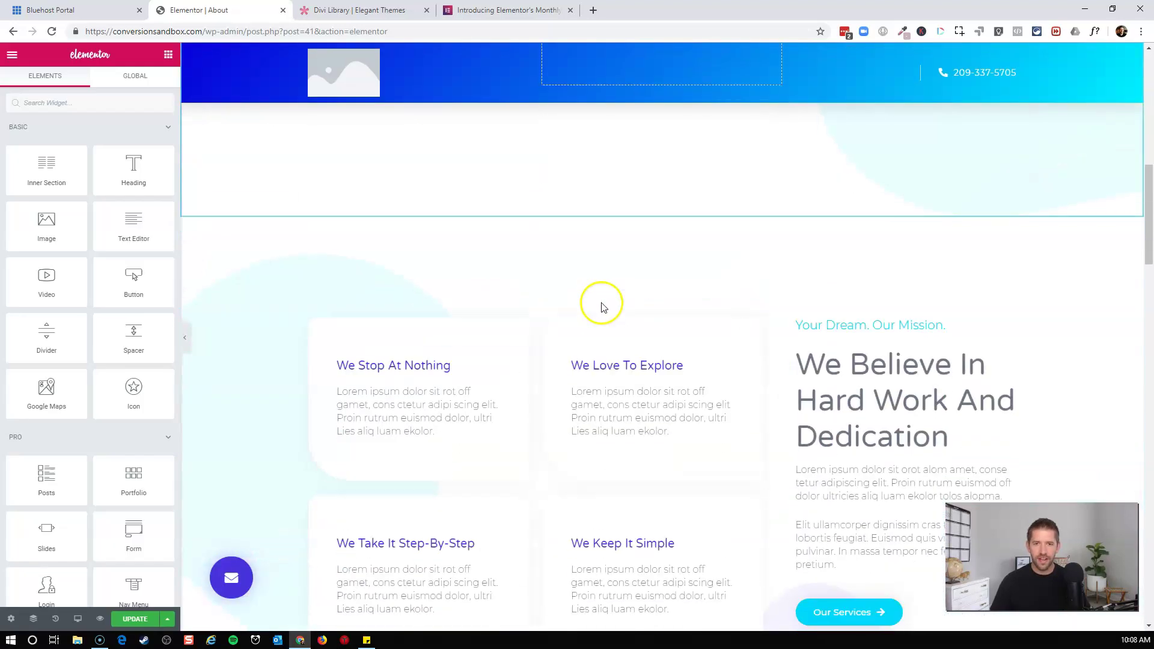
scroll(602, 307, "up", 5)
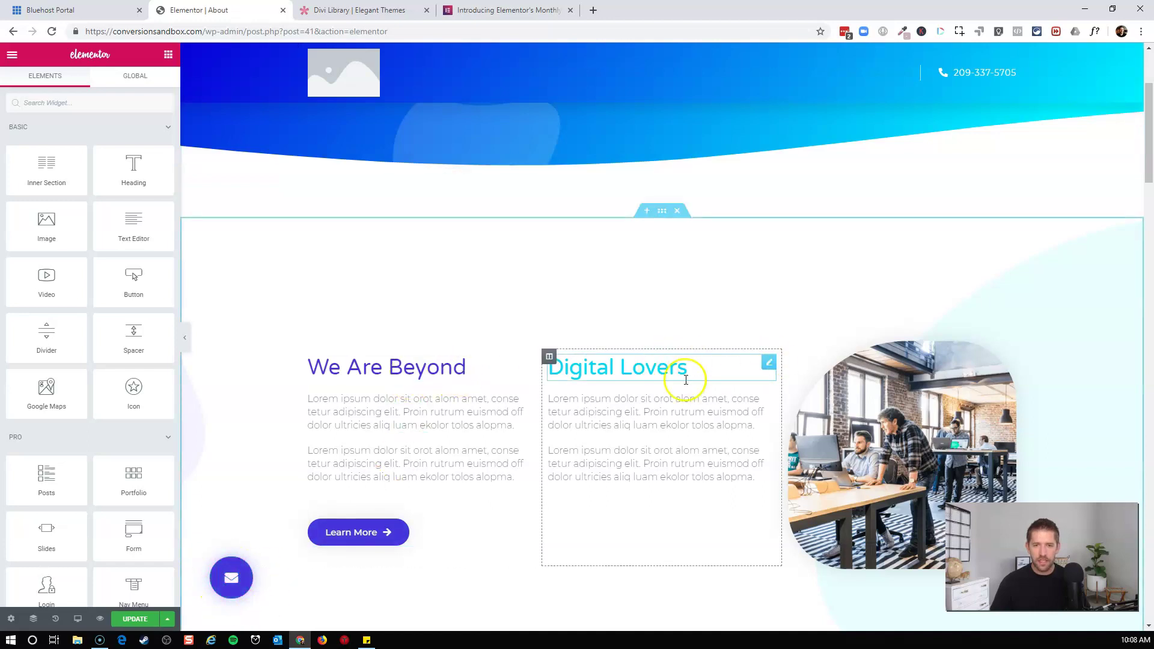
scroll(548, 538, "down", 6)
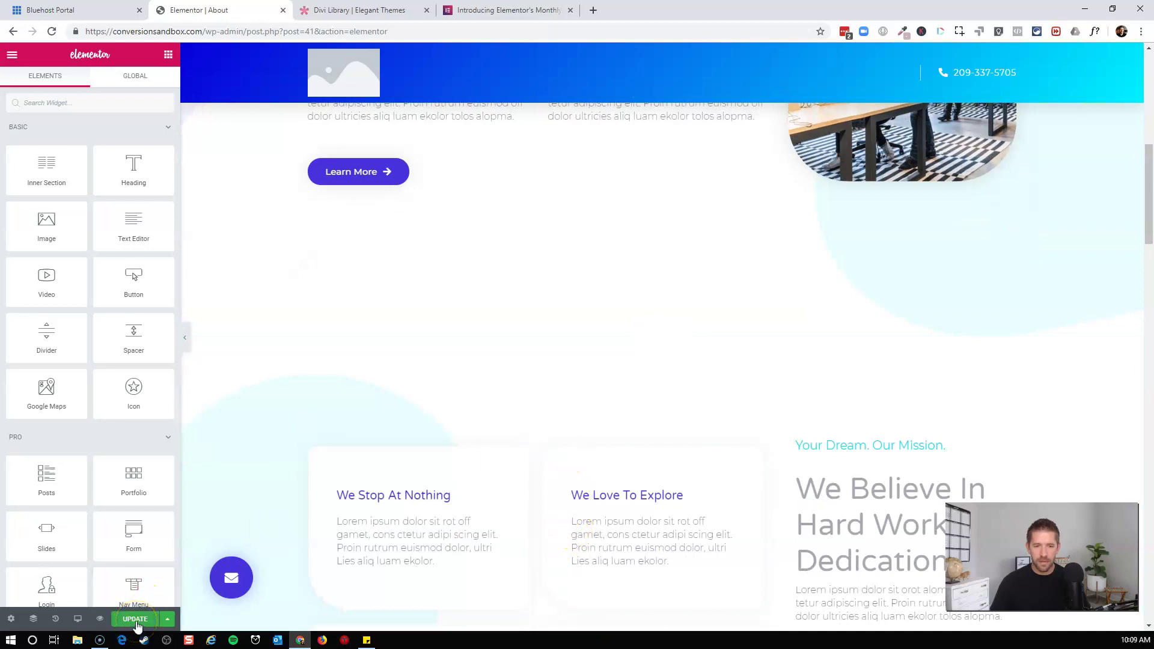
left_click(230, 579)
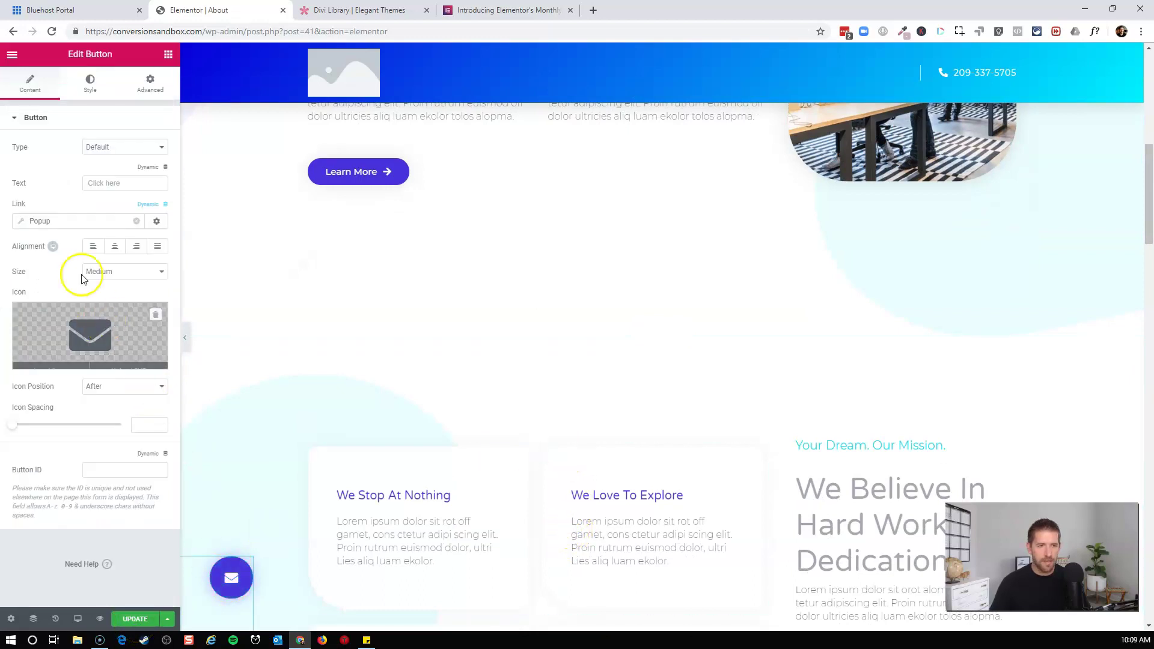
left_click(59, 220)
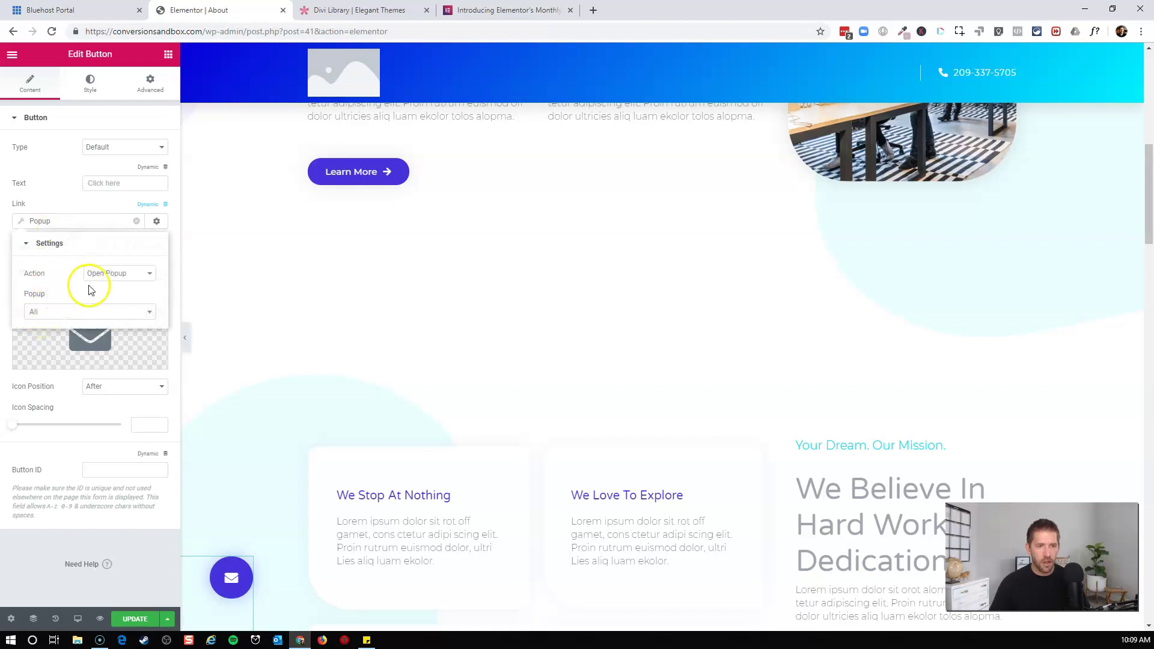
left_click(79, 313)
left_click(79, 312)
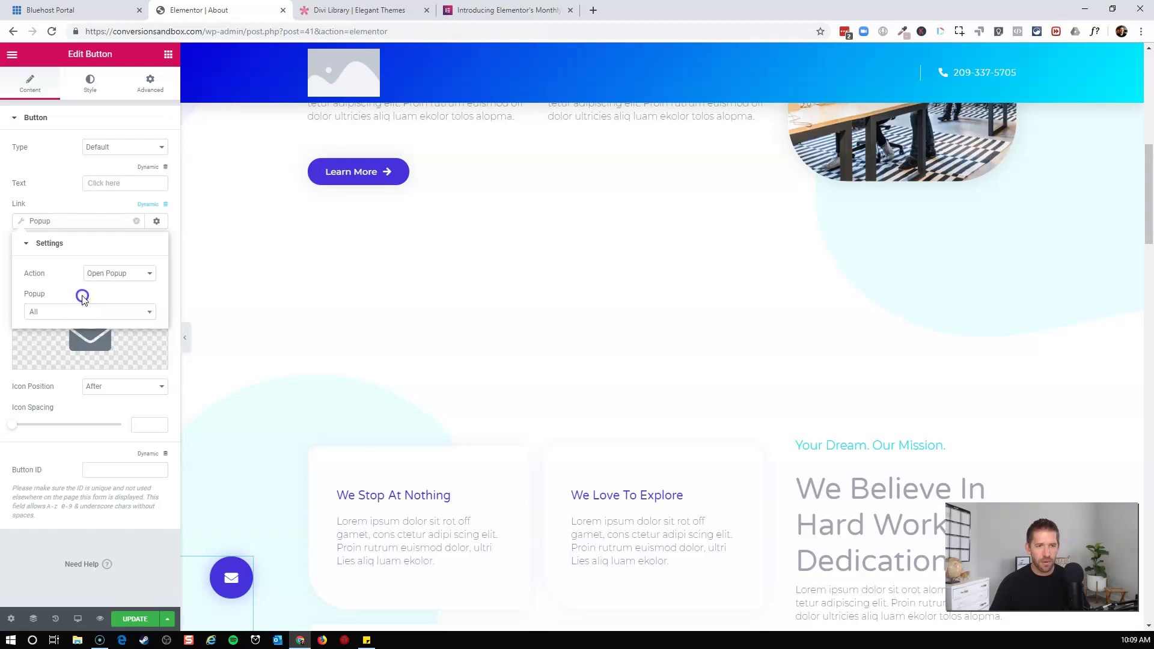
- Update the About page and view it live on the site
left_click(134, 624)
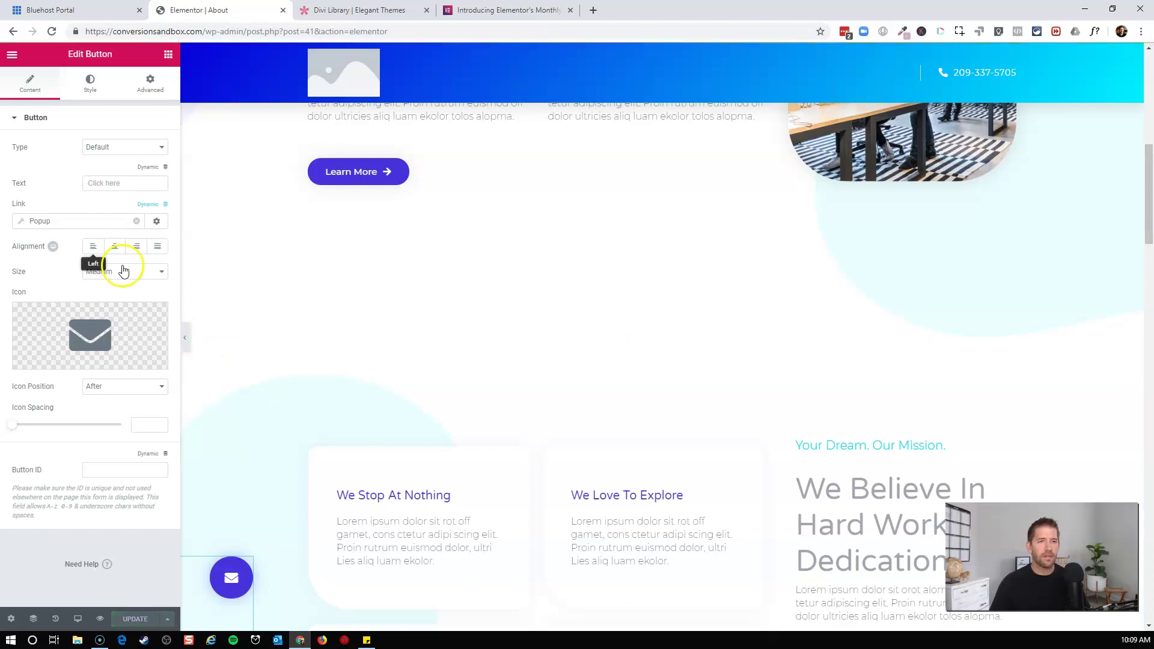
left_click(12, 57)
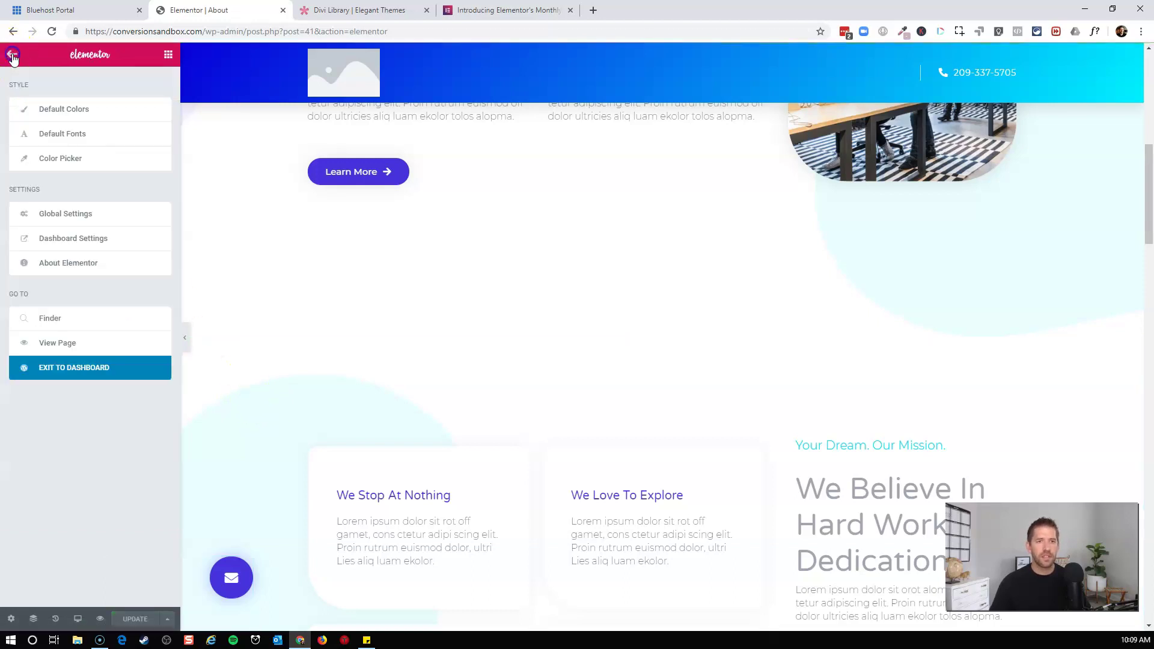
left_click(38, 342)
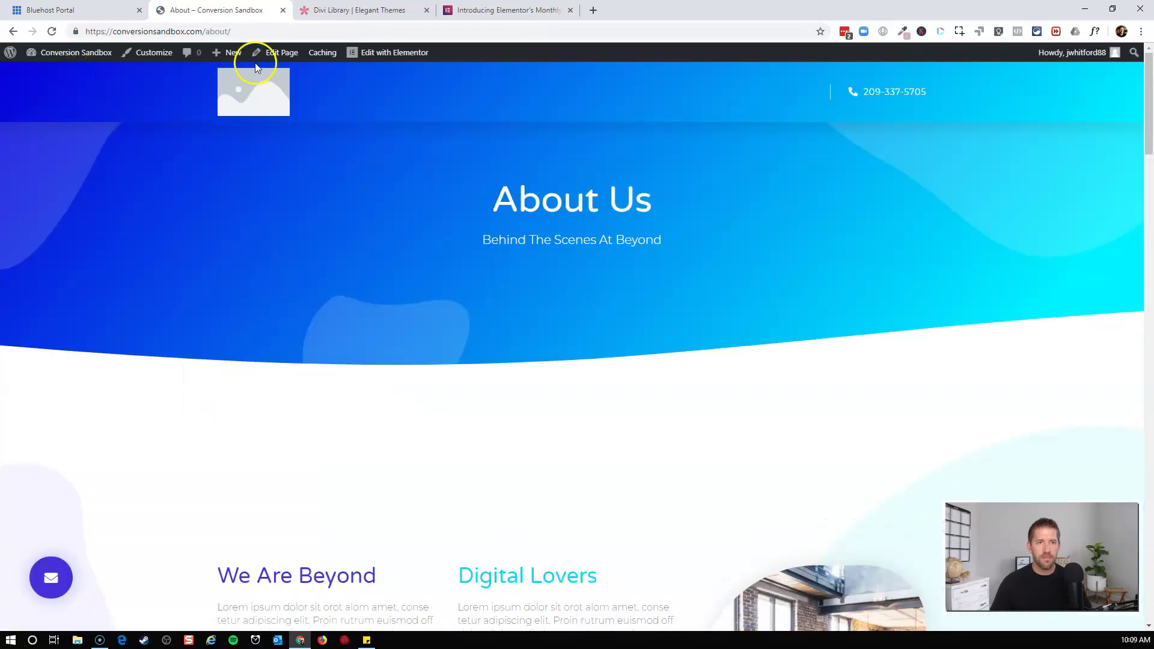
- Add a new popup template named 'Agency Pop up' under Templates > Popups and open it
mouse_move(233, 52)
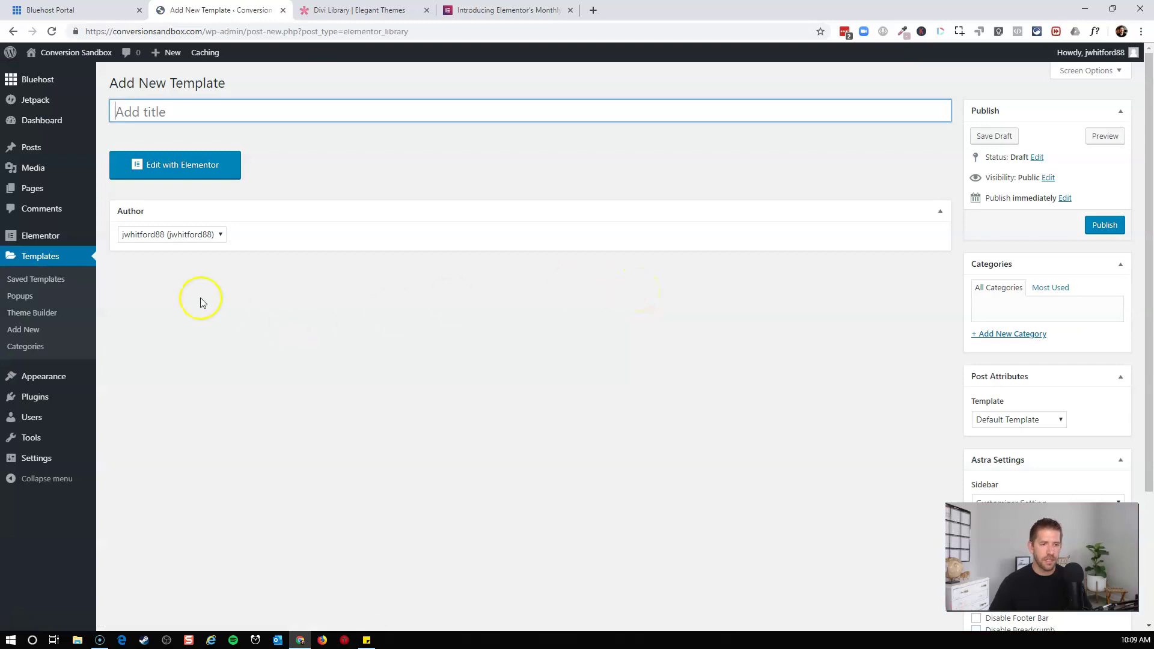
left_click(24, 296)
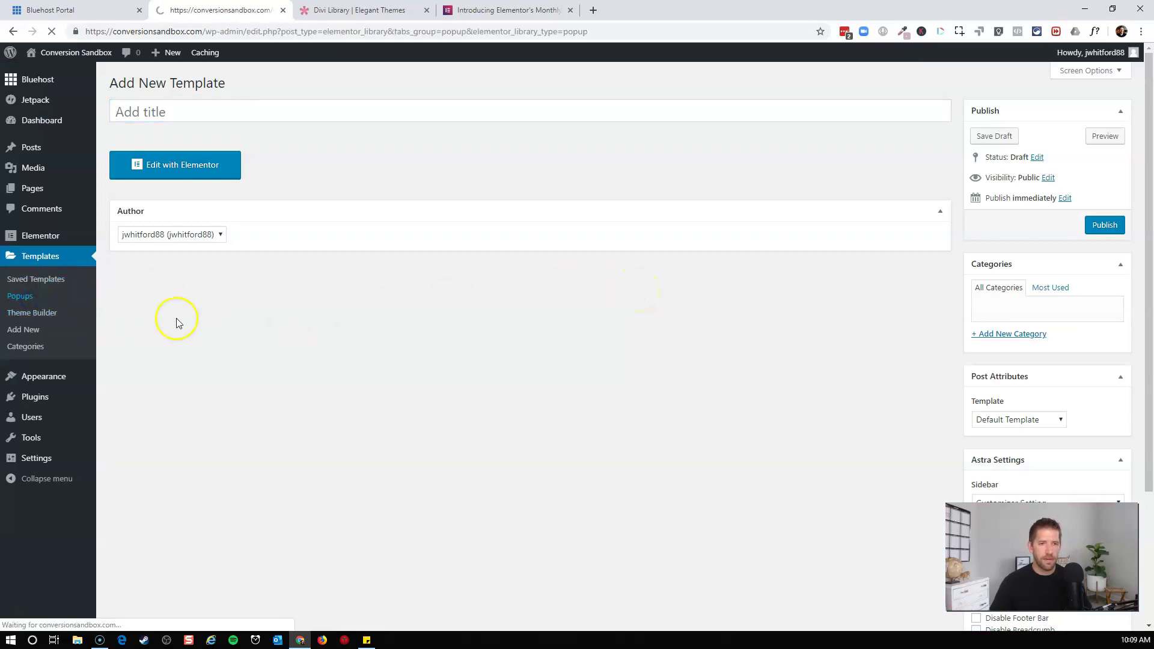
left_click(615, 309)
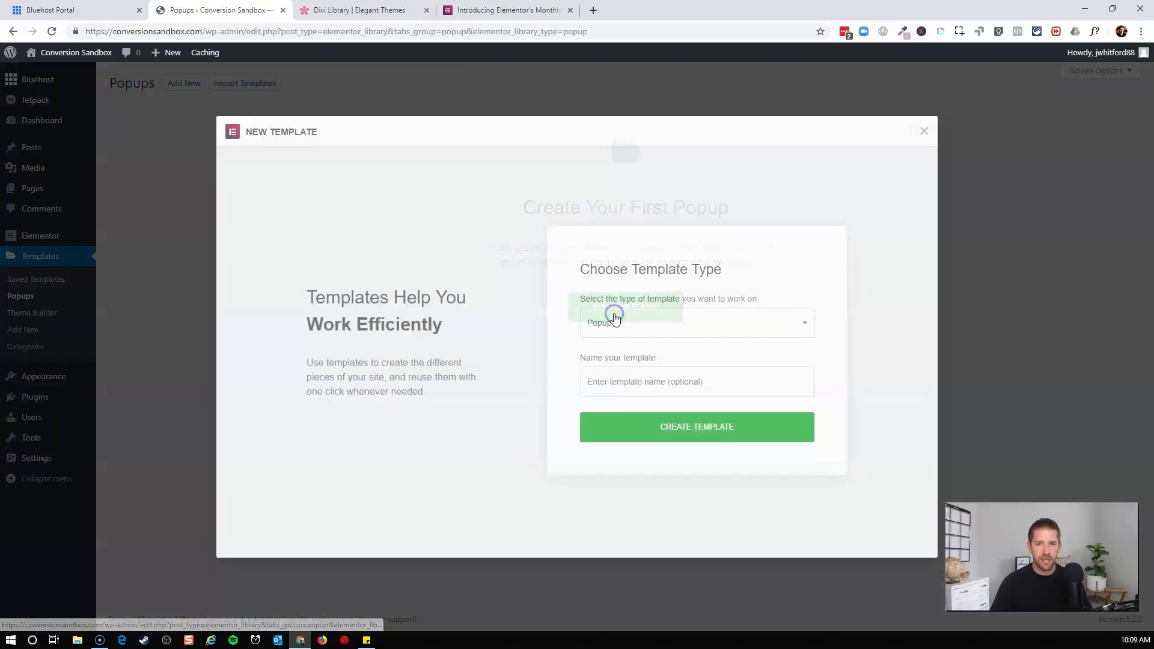
left_click(625, 381)
type("A")
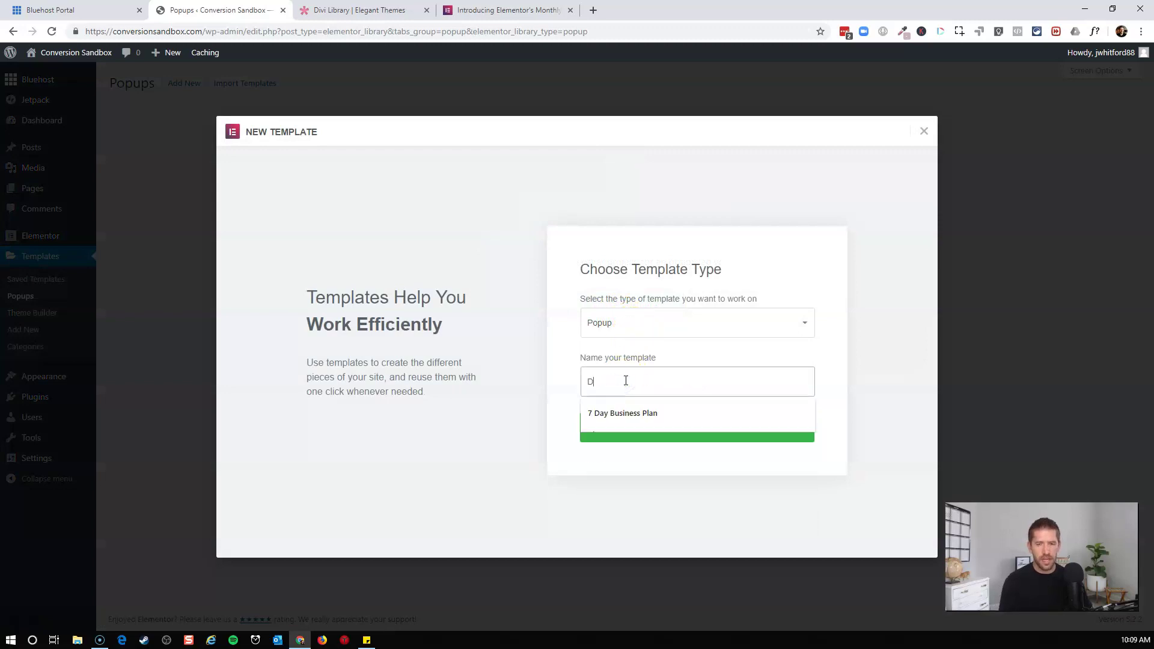
type("gency Pop up")
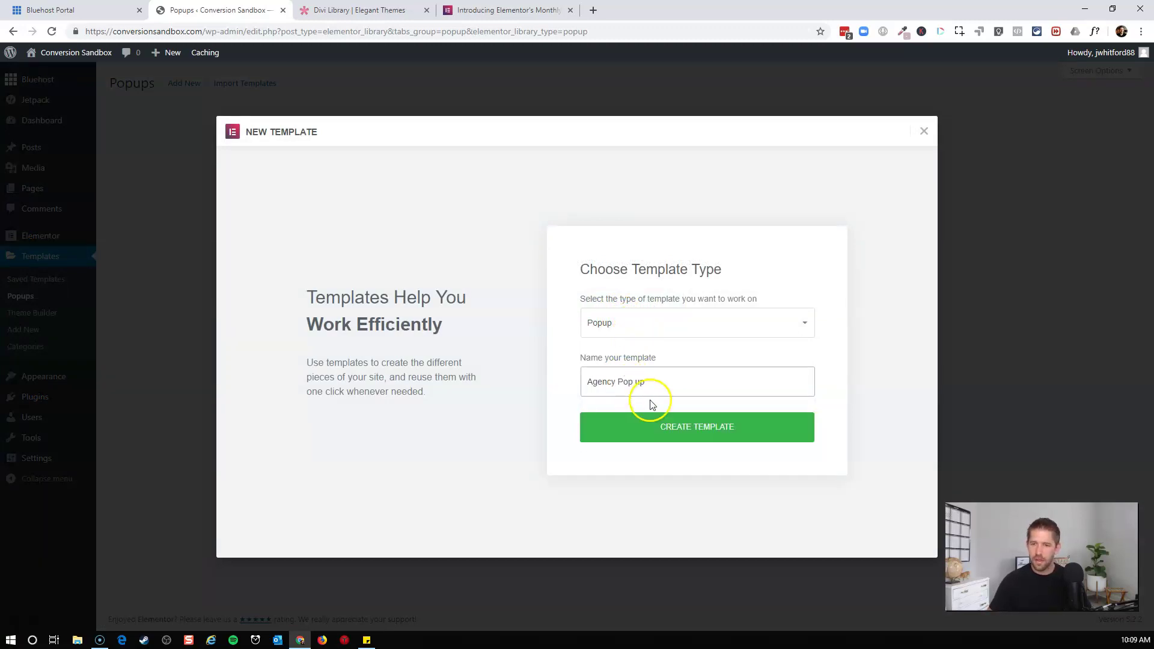
left_click(675, 428)
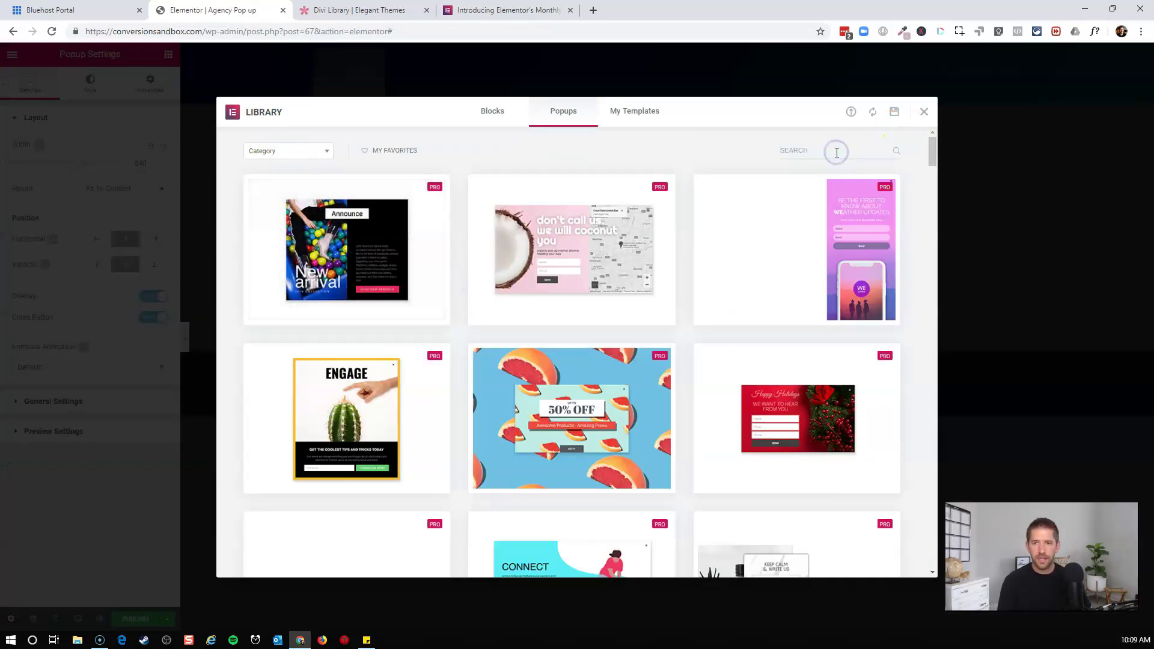
- Insert the 'digi' Digital Agency popup with the 'Learn How We Helped 100 Top Brands' form
type("digi")
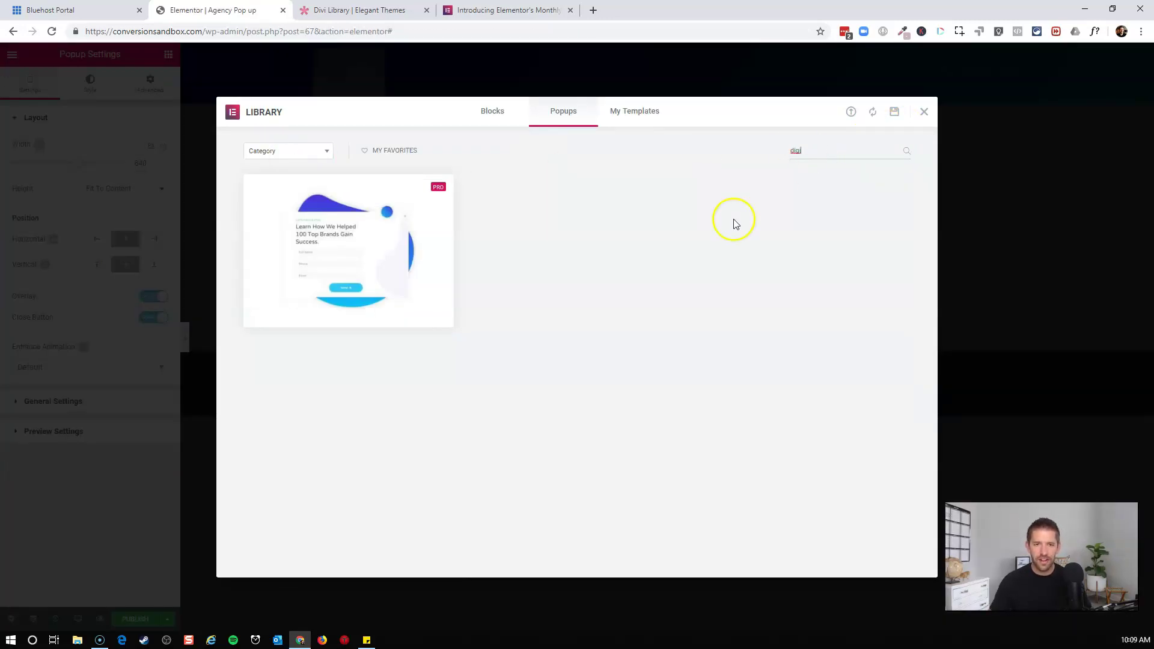
left_click(348, 248)
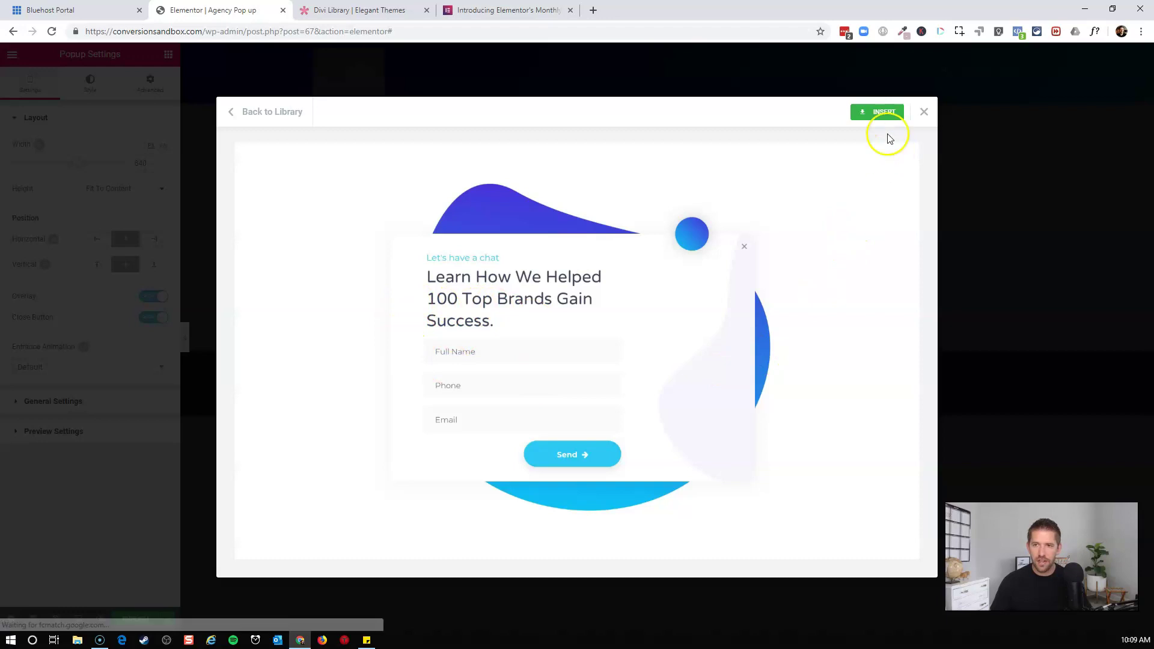
left_click(883, 113)
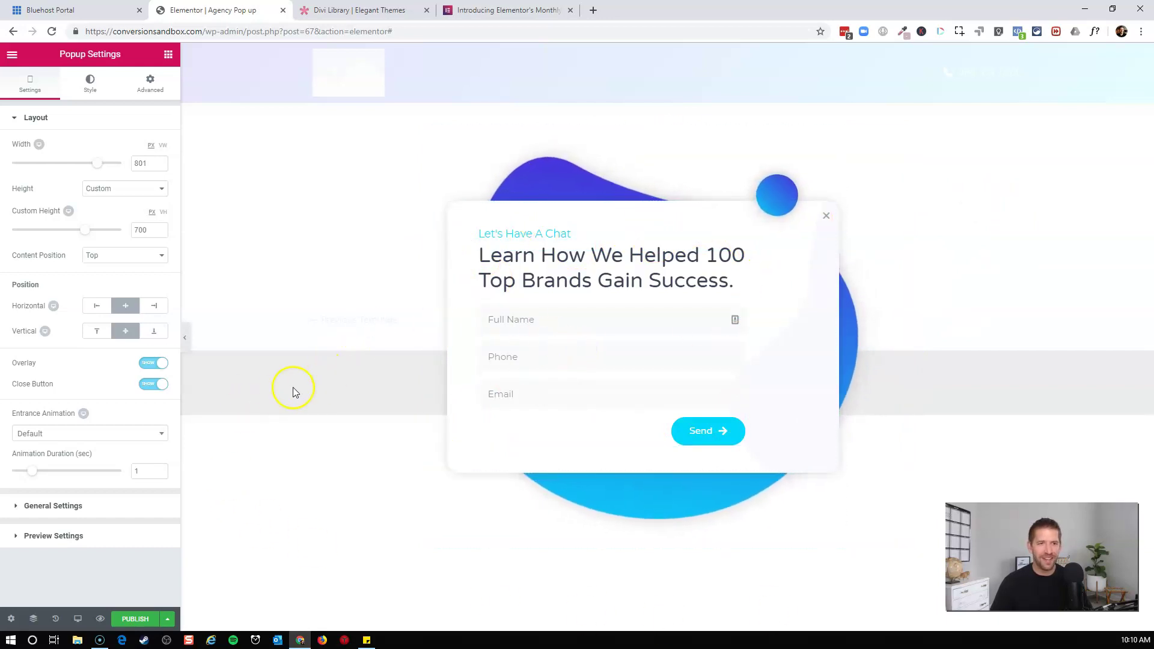
- Confirm the popup form's Actions After Submit is Email, then open Publish settings
left_click(543, 312)
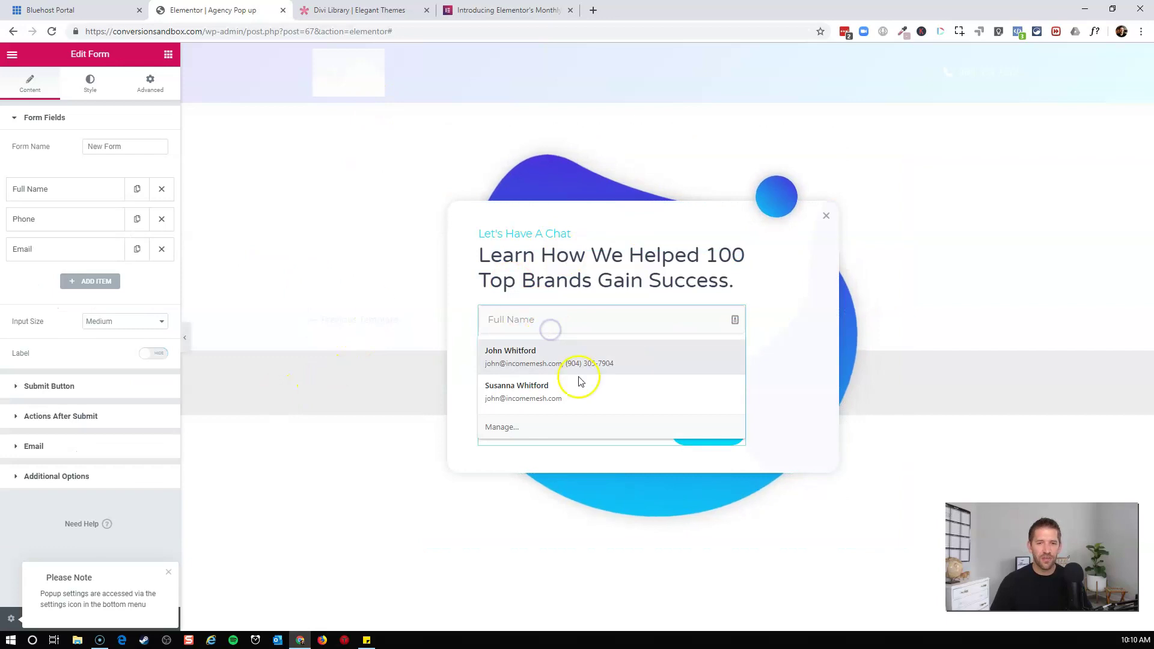
left_click(738, 317)
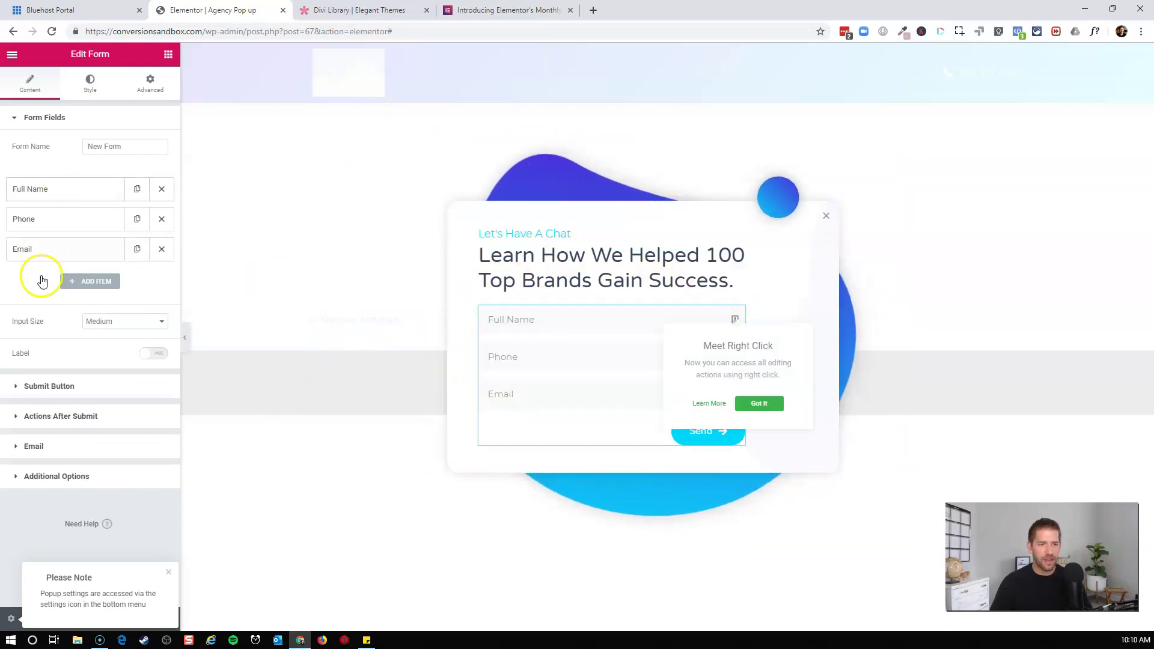
left_click(67, 417)
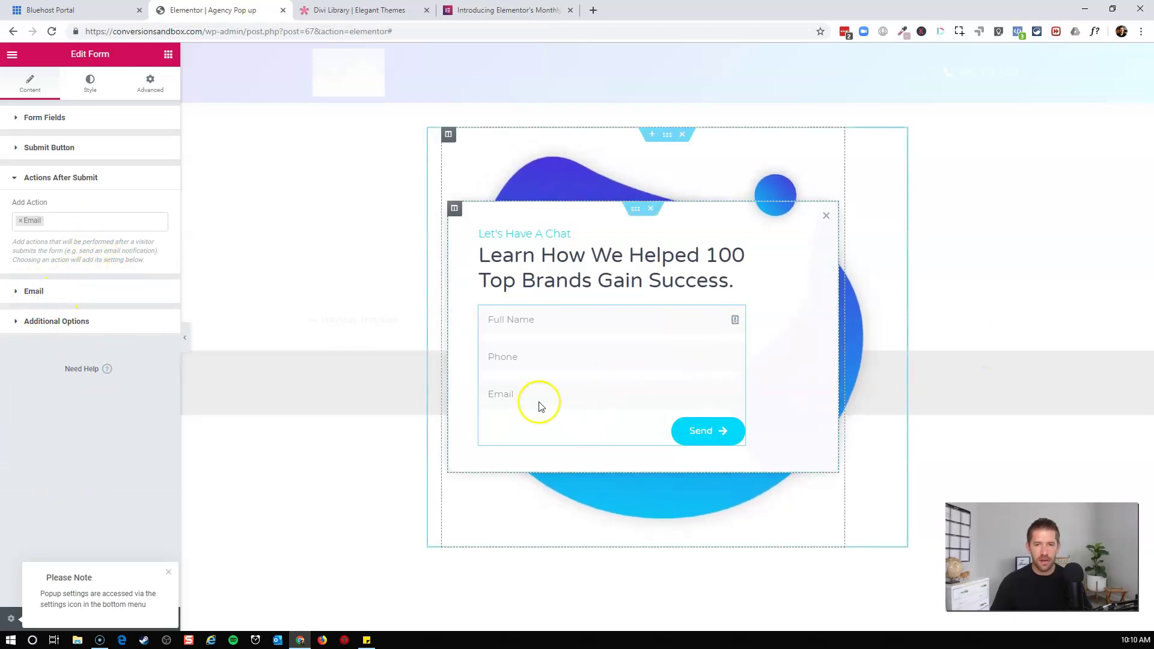
left_click(168, 573)
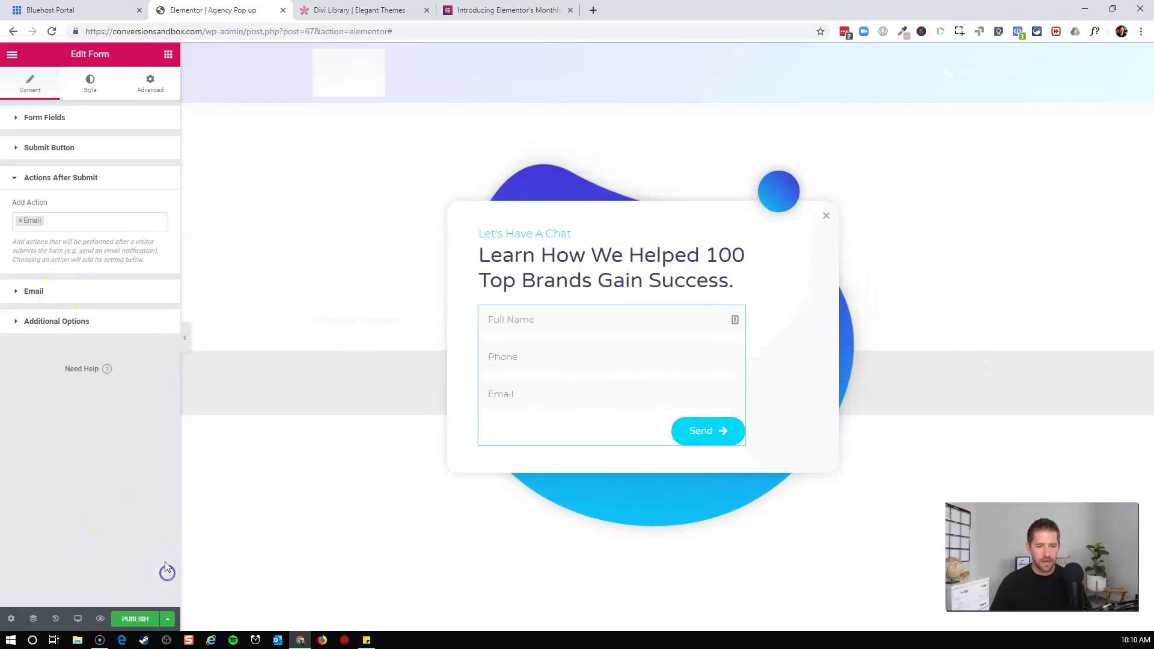
left_click(136, 620)
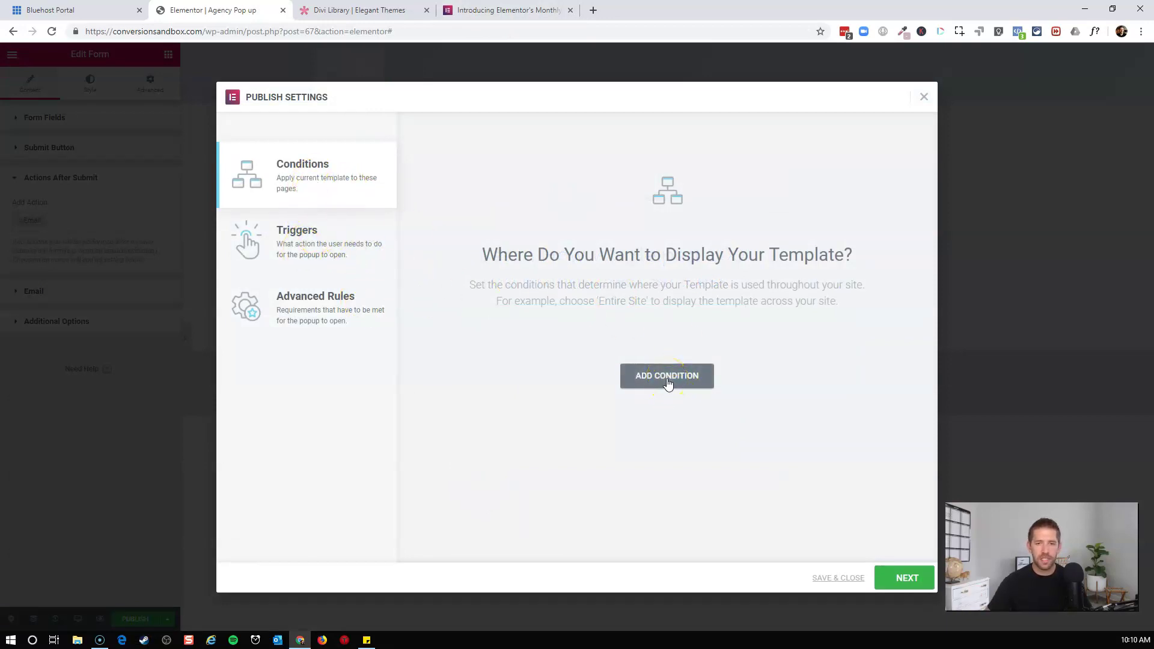
- Publish Agency Pop up with a display condition, then view the site's front end
left_click(667, 383)
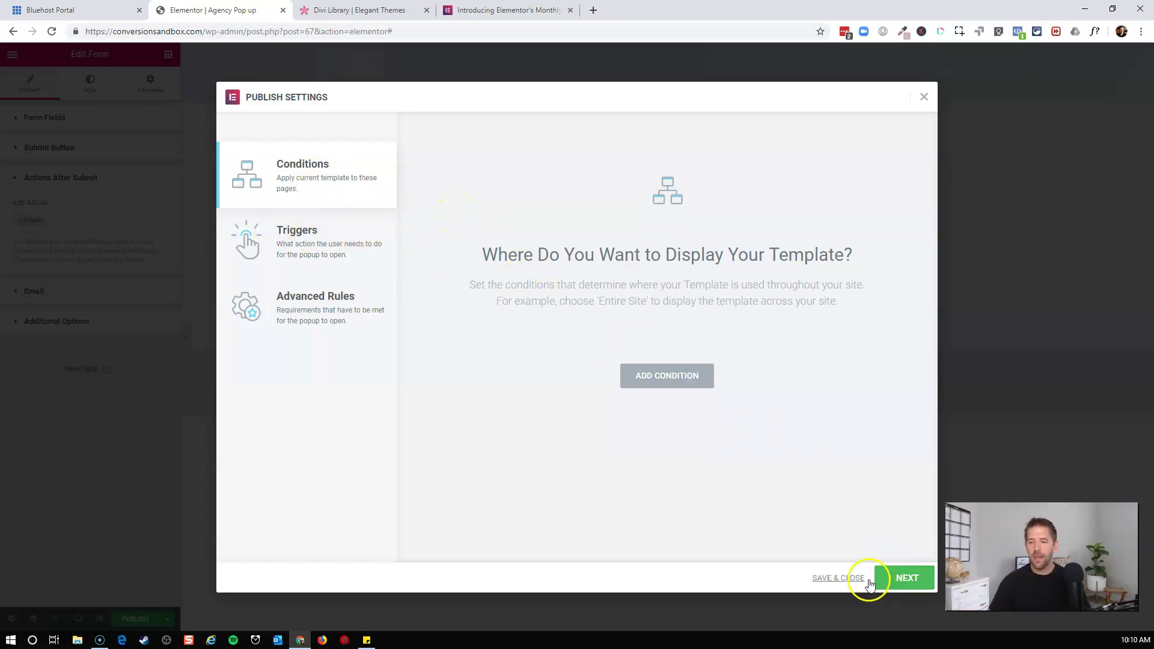
left_click(896, 580)
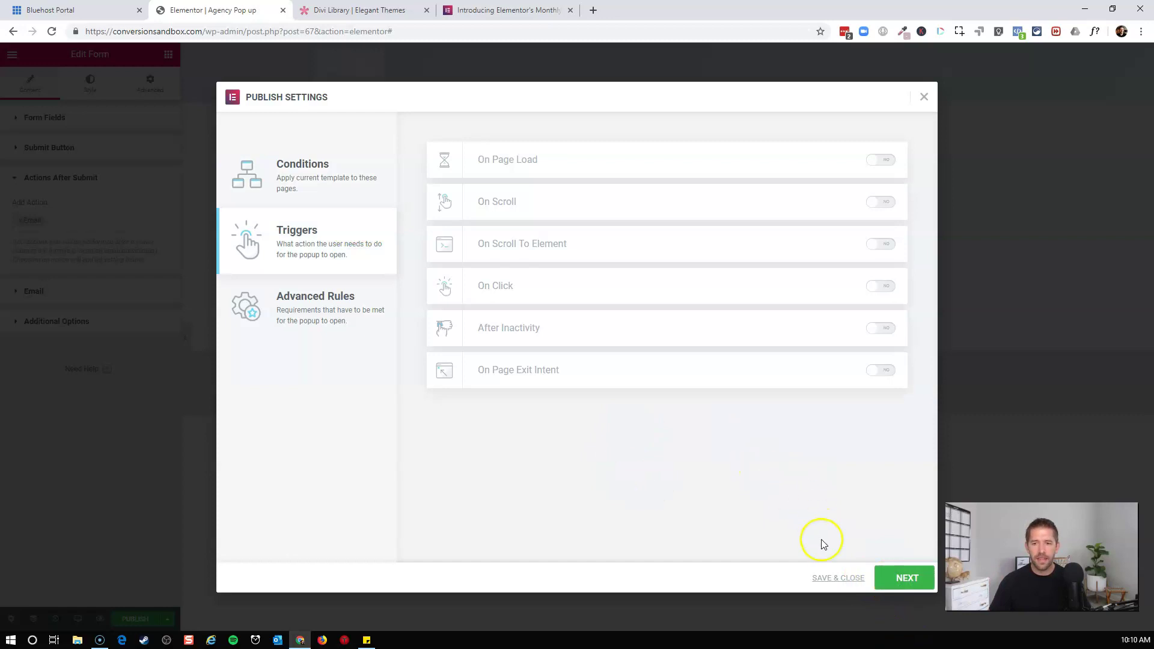
left_click(907, 577)
left_click(909, 578)
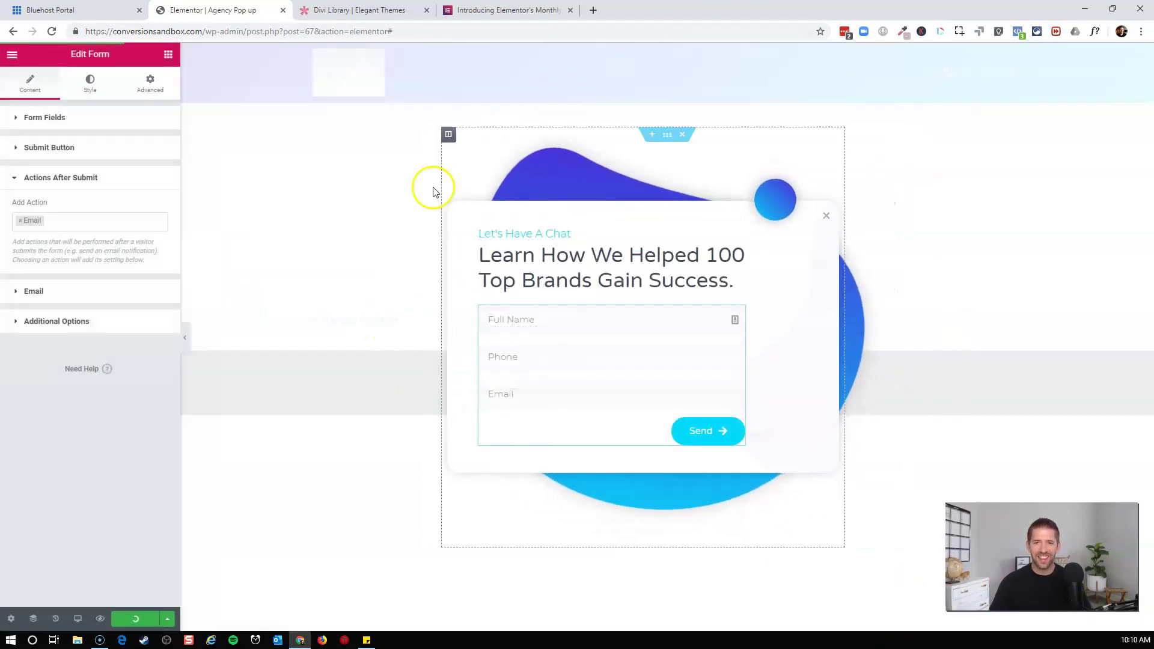
left_click(12, 55)
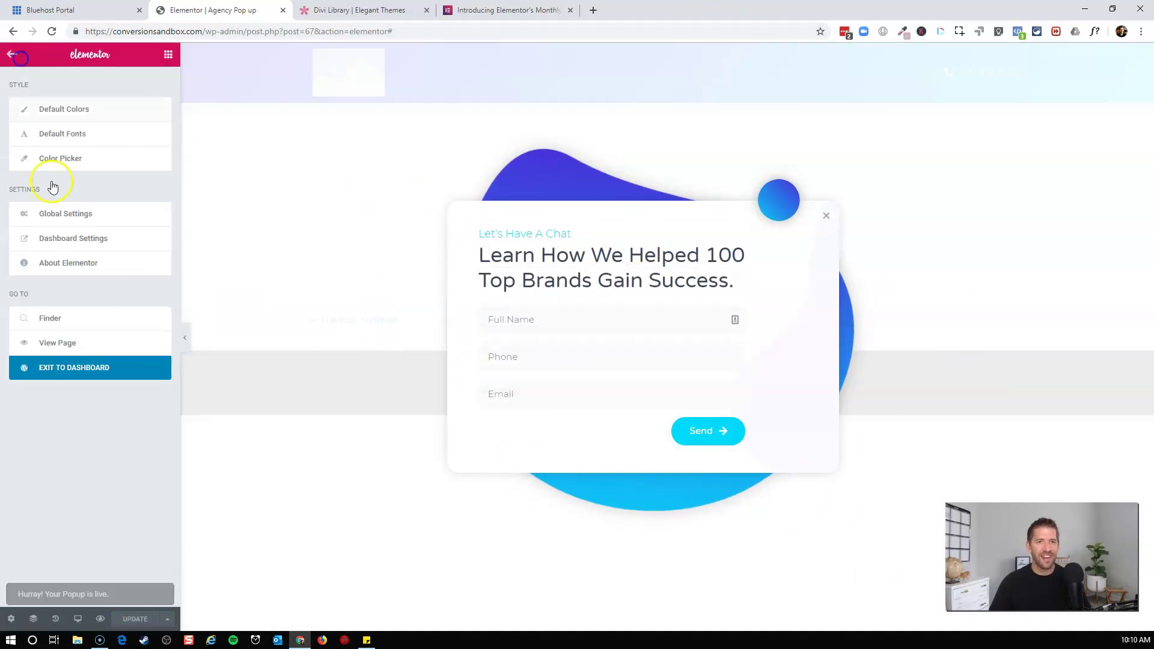
left_click(71, 342)
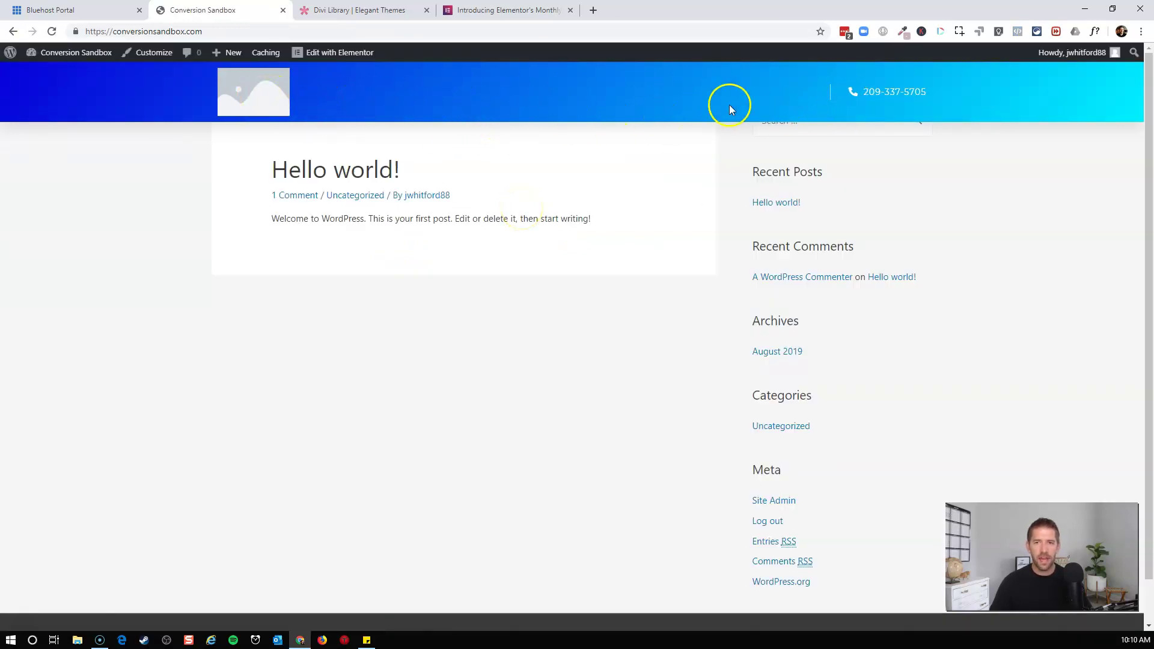
- Reopen the Digital Agency header in Elementor and select its Nav Menu widget, which reports no menus
mouse_move(366, 55)
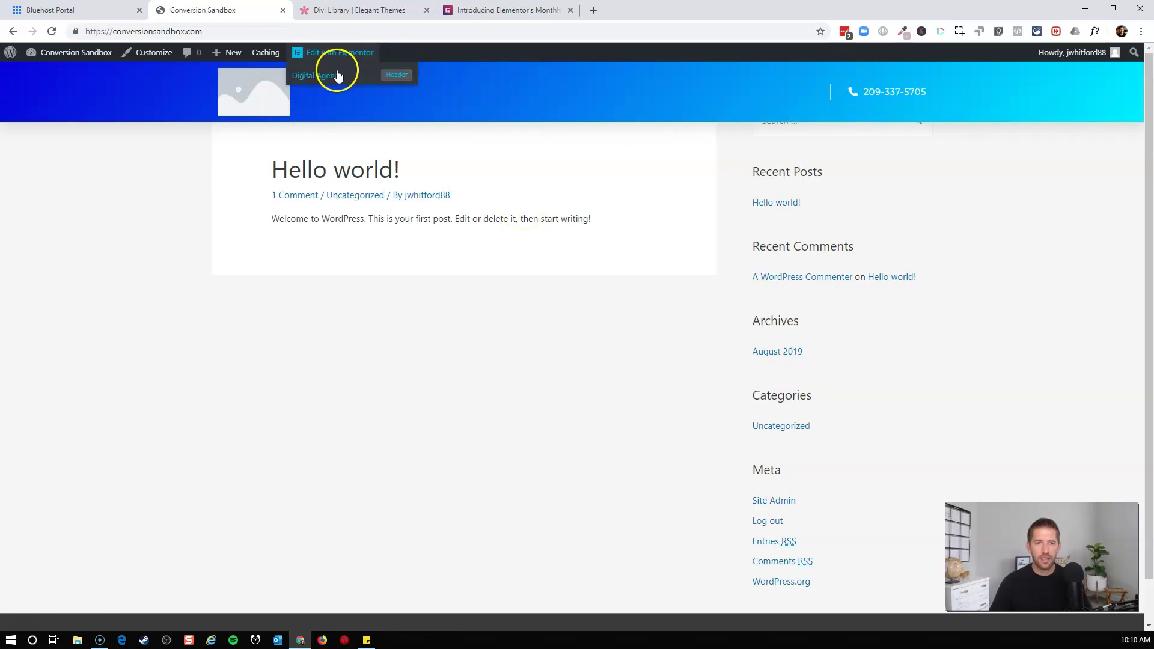
left_click(332, 77)
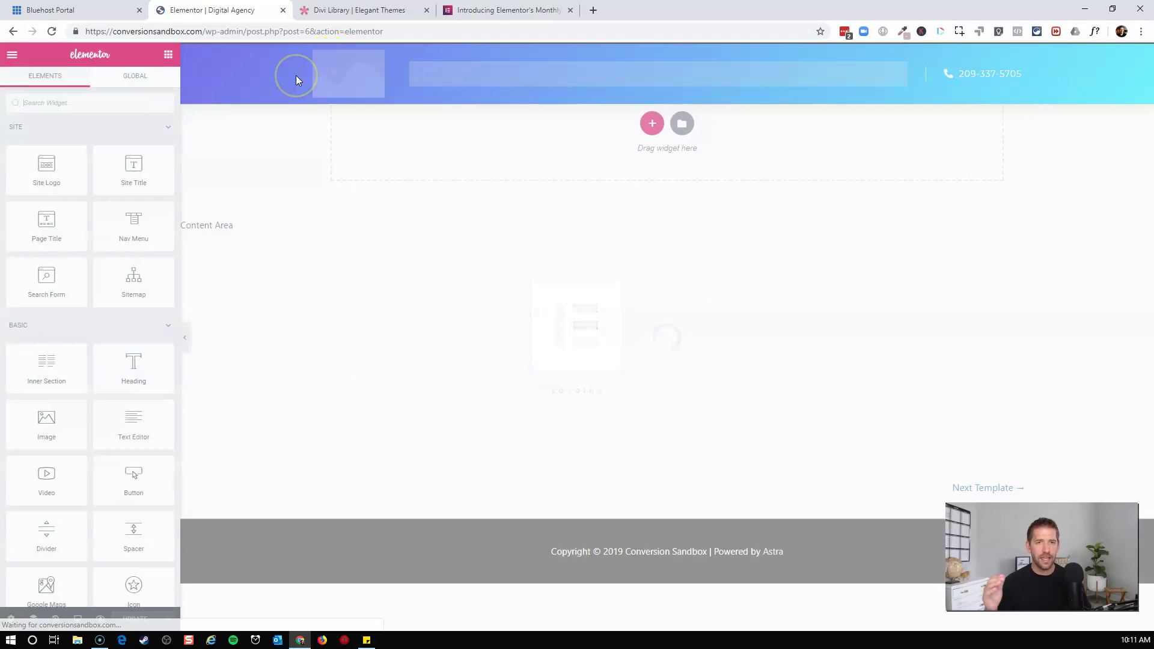
left_click(626, 79)
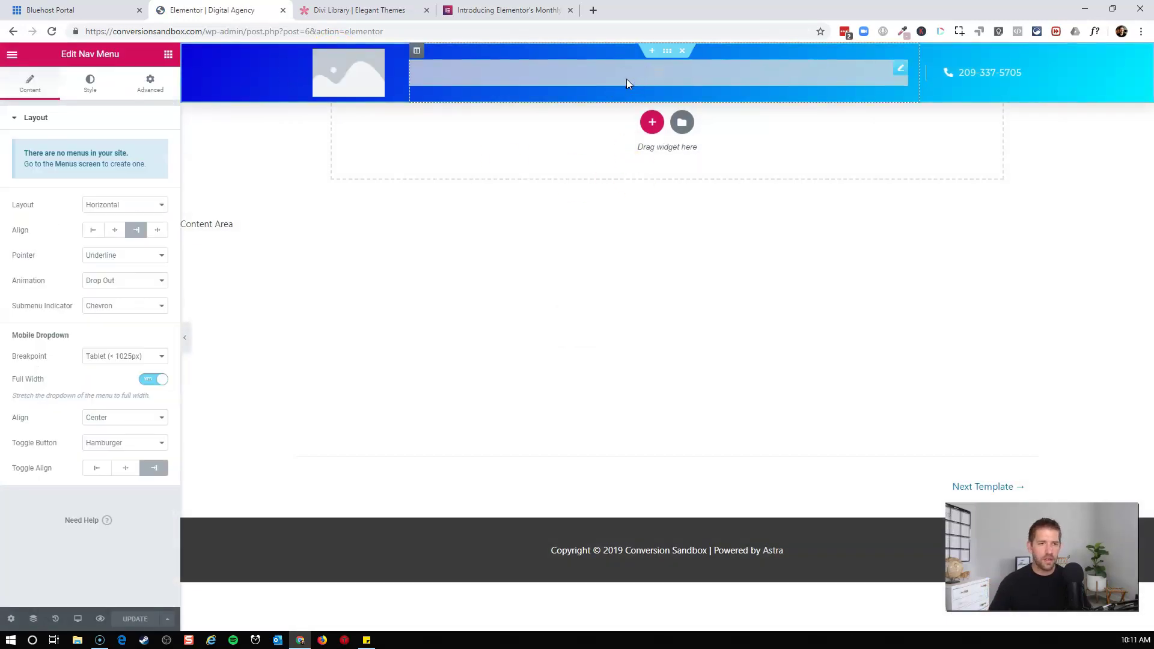
- Create a new WordPress menu named 'Main Menu' from the Menus screen
left_click(84, 170)
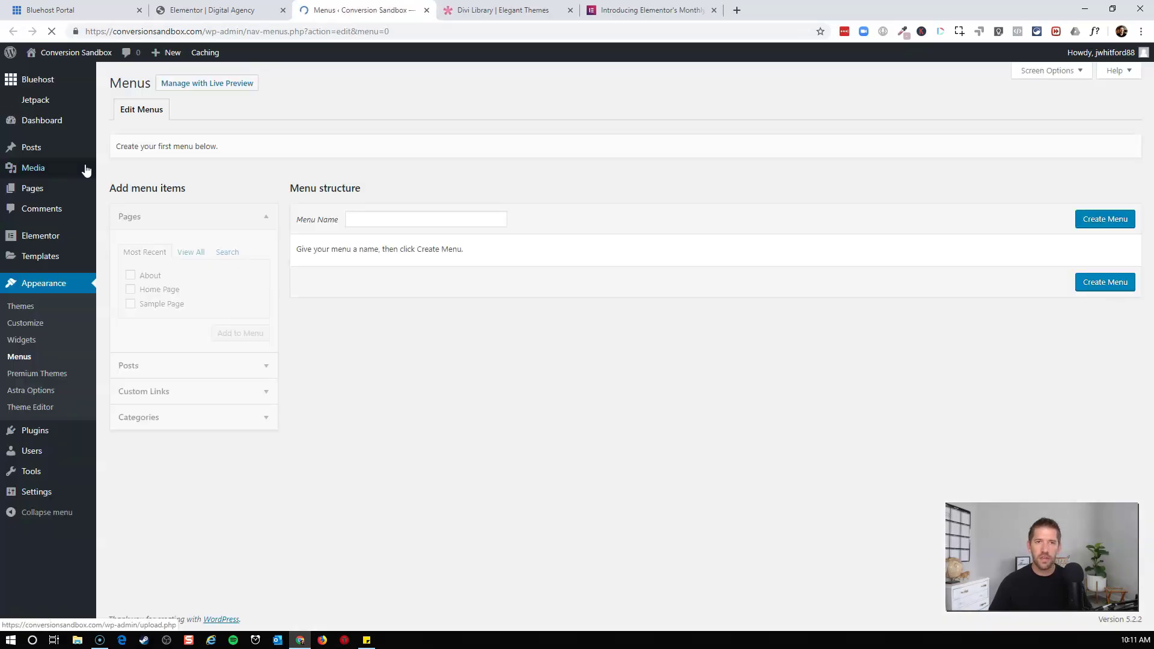
left_click(439, 220)
type("Main Menu")
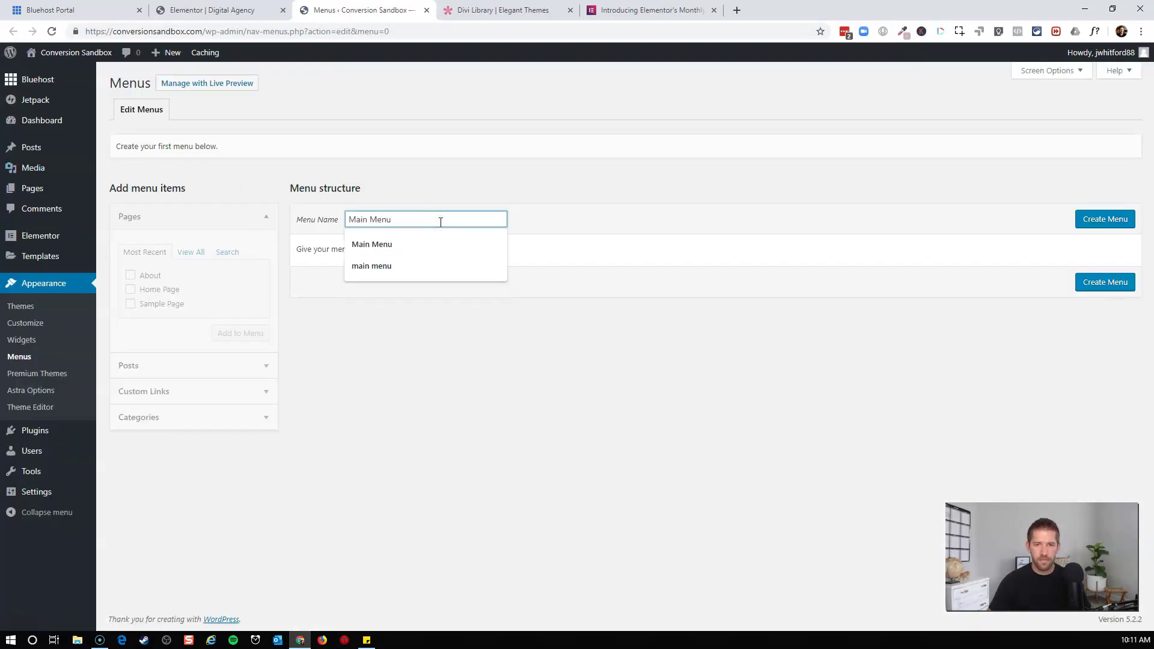
left_click(438, 243)
left_click(1112, 221)
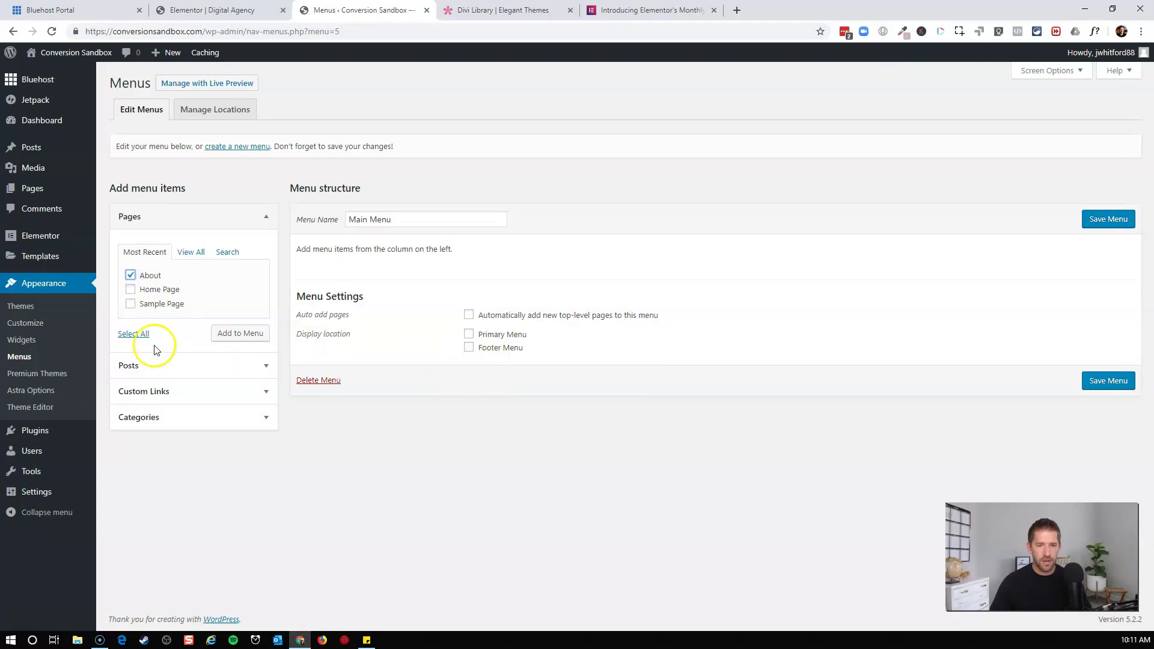
- Add Home Page and About to Main Menu in that order, save it, and return to the editor
left_click(226, 338)
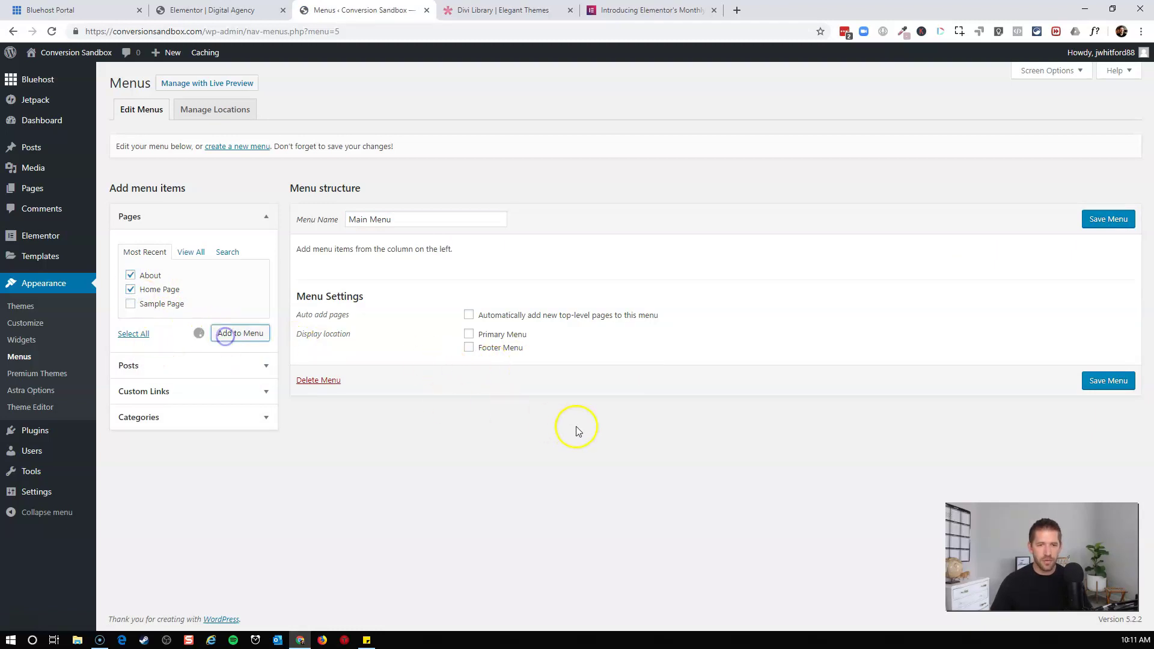
left_click_drag(464, 312, 457, 268)
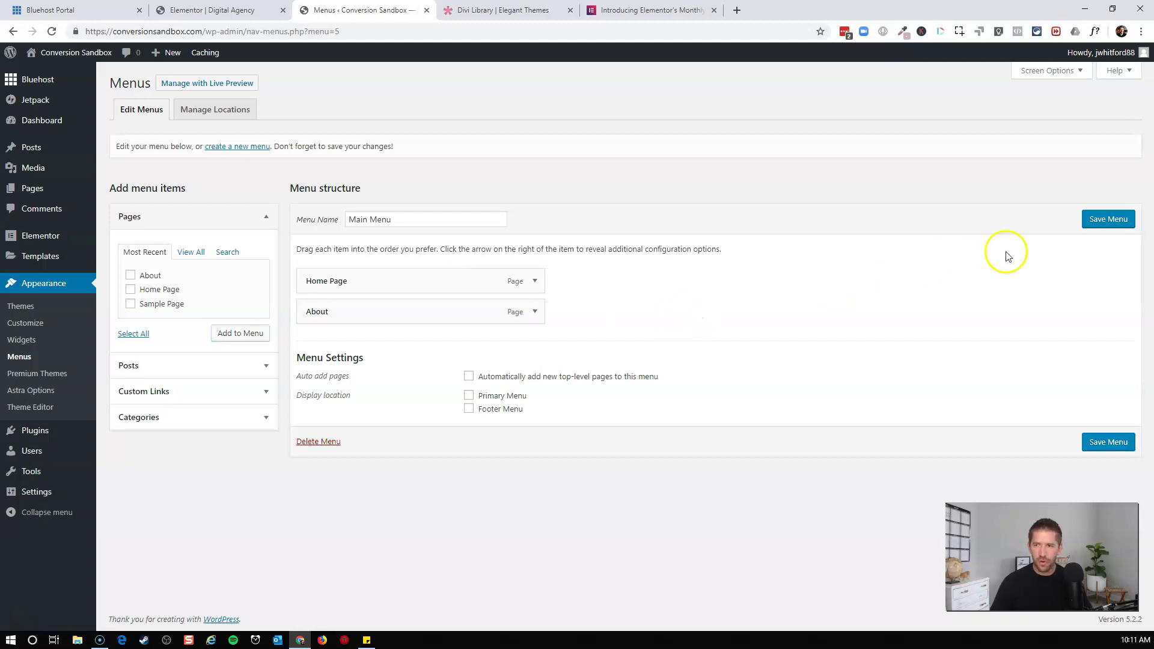
left_click(1109, 222)
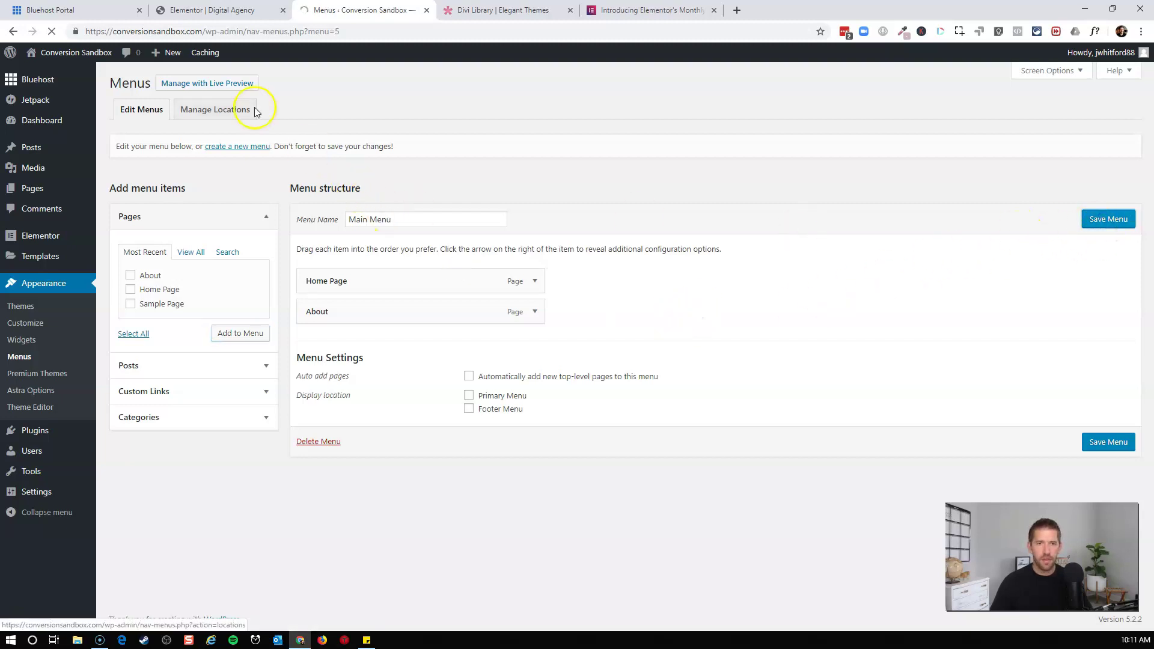
left_click(427, 10)
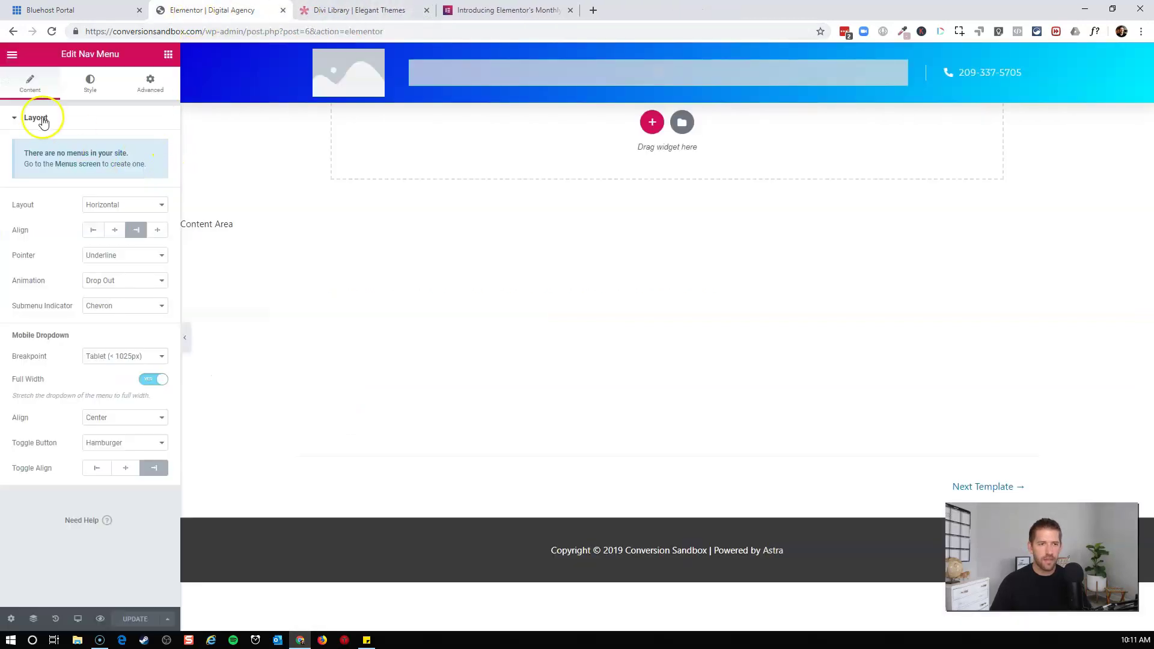
- Reload the editor, confirm the header Nav Menu uses Main Menu, and view the template live
left_click(53, 31)
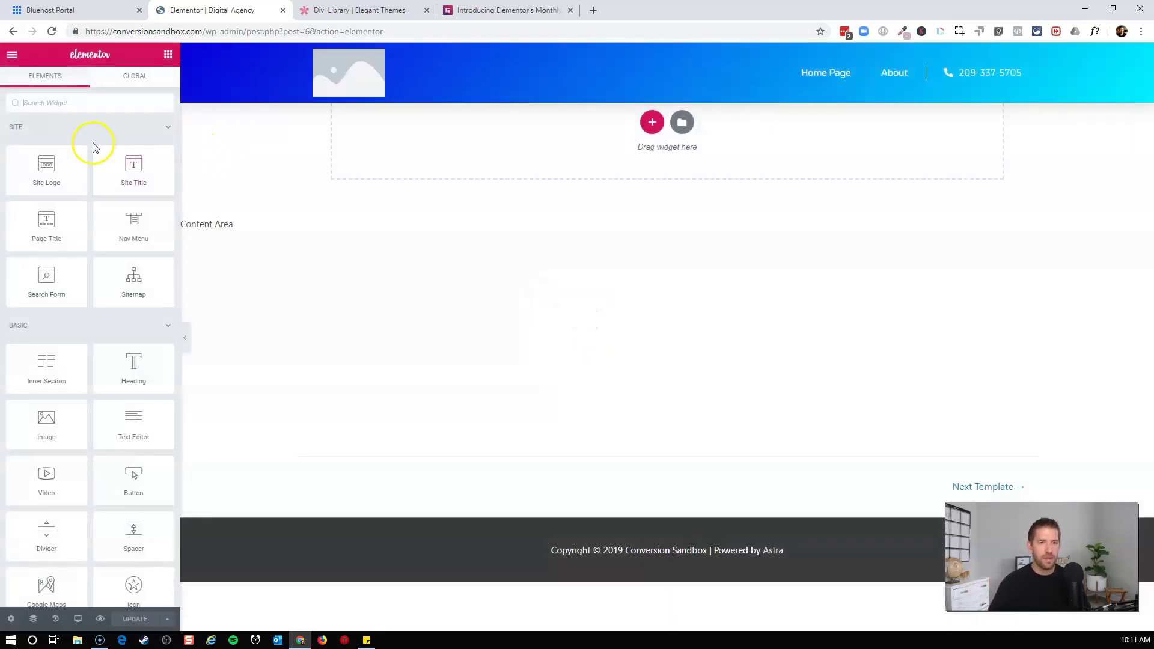
left_click(541, 71)
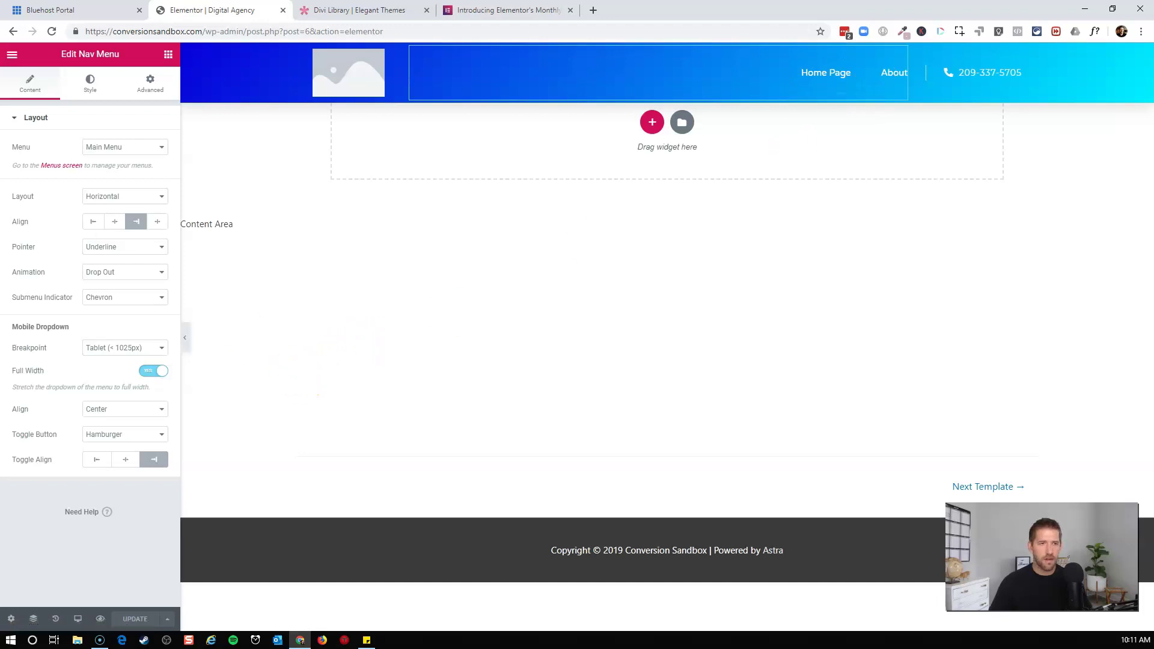
left_click(18, 56)
left_click(54, 349)
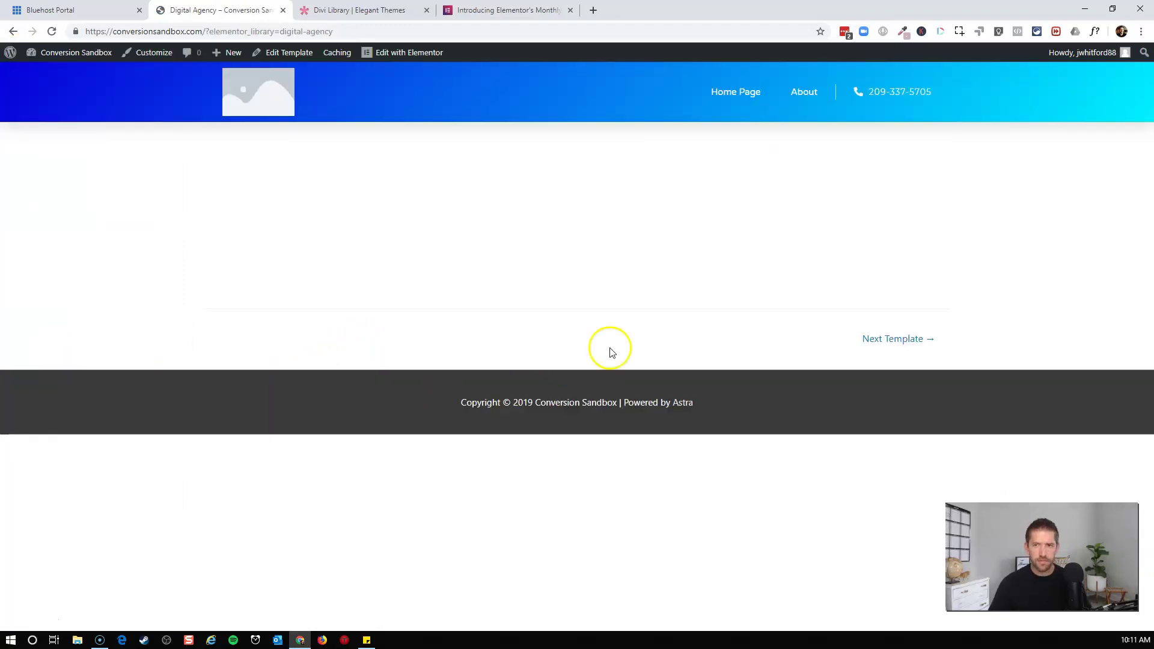
- Open the Home Page from the new header menu link and scroll through its Digital Agency layout
left_click(737, 101)
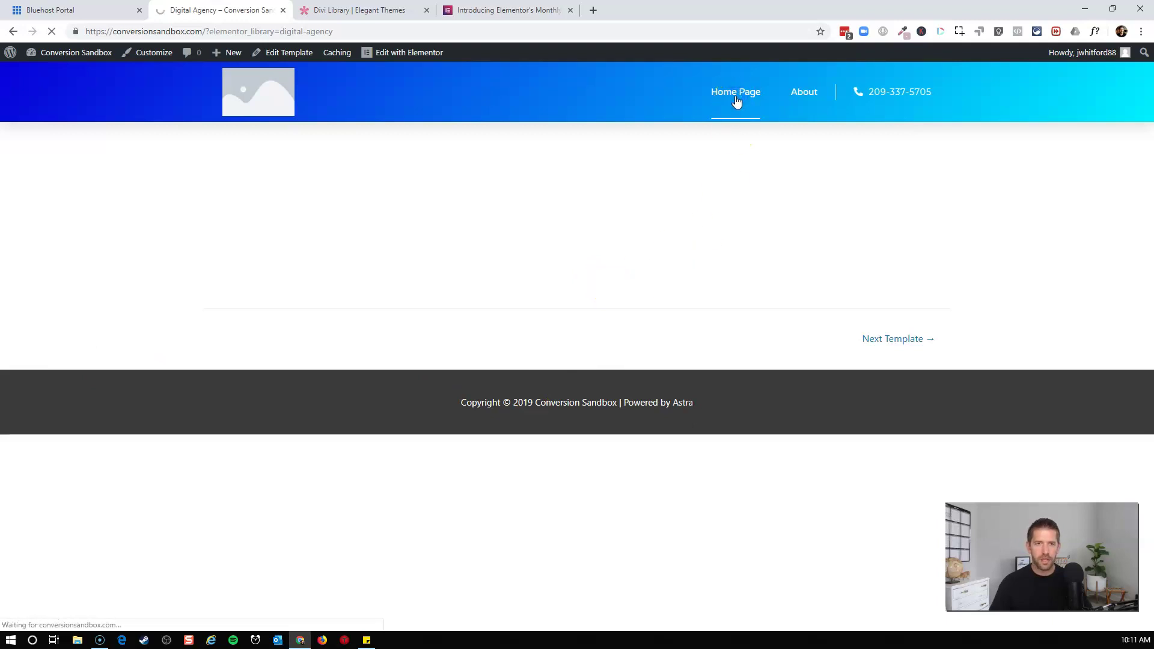
scroll(601, 321, "down", 4)
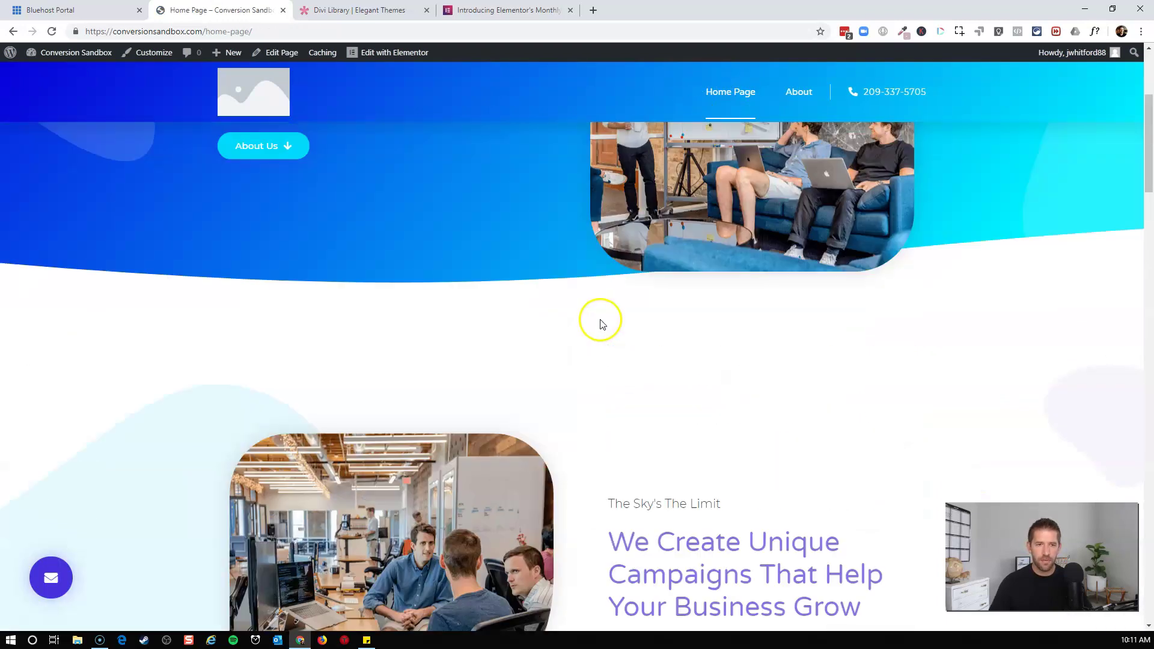
scroll(602, 324, "up", 4)
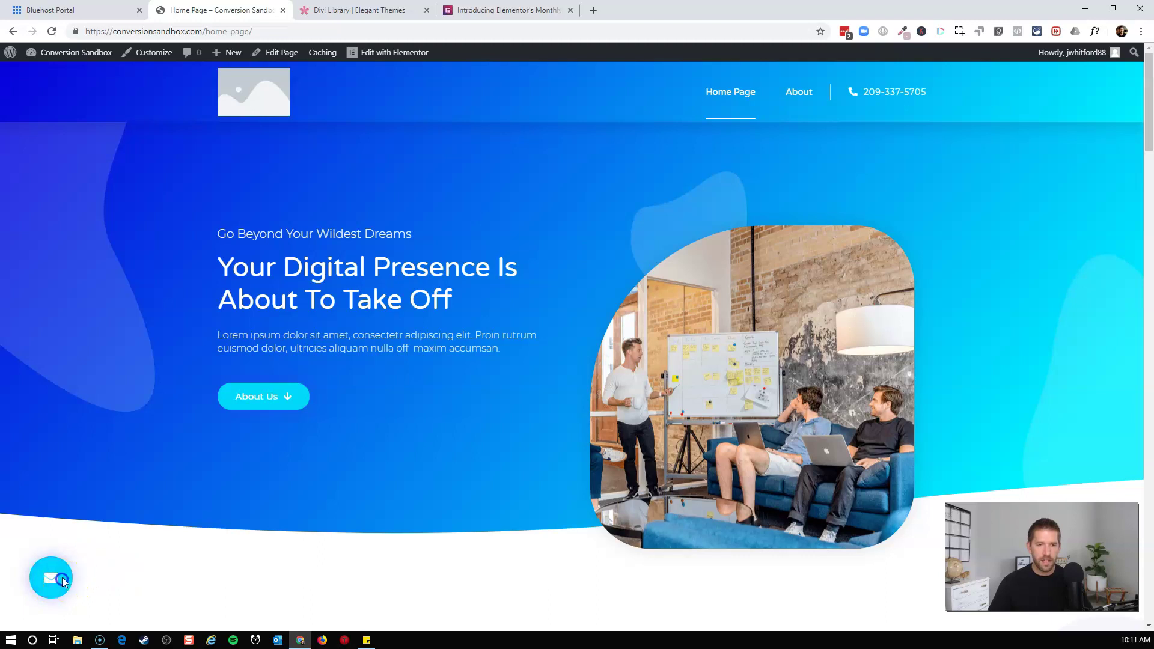
scroll(66, 580, "down", 7)
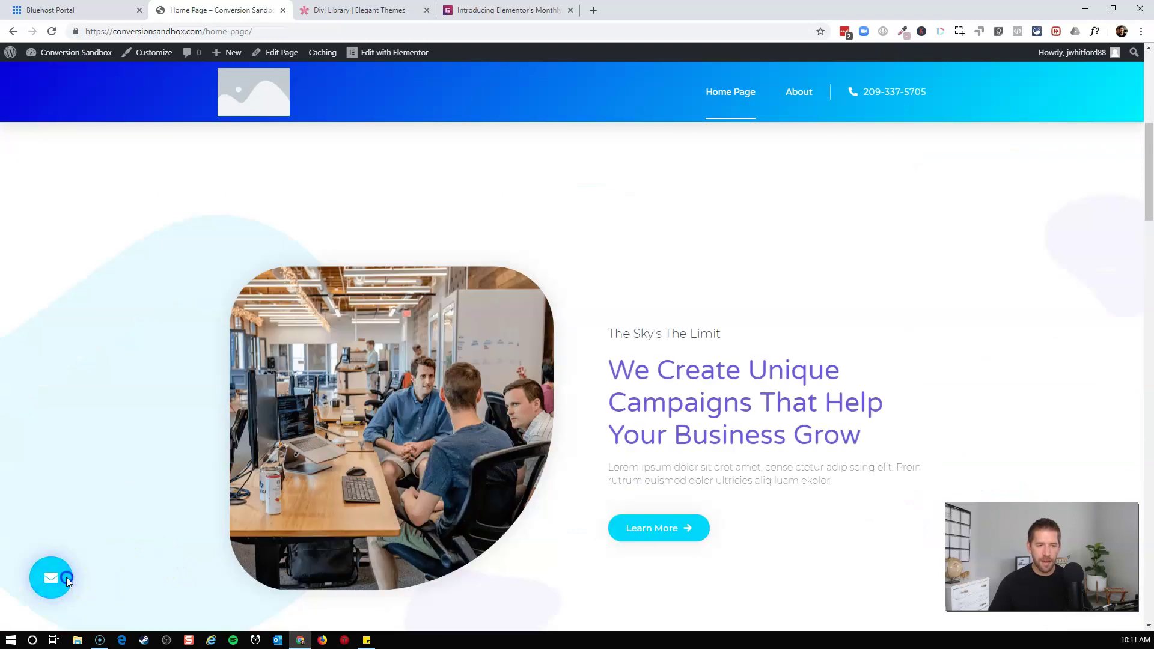
scroll(90, 574, "down", 10)
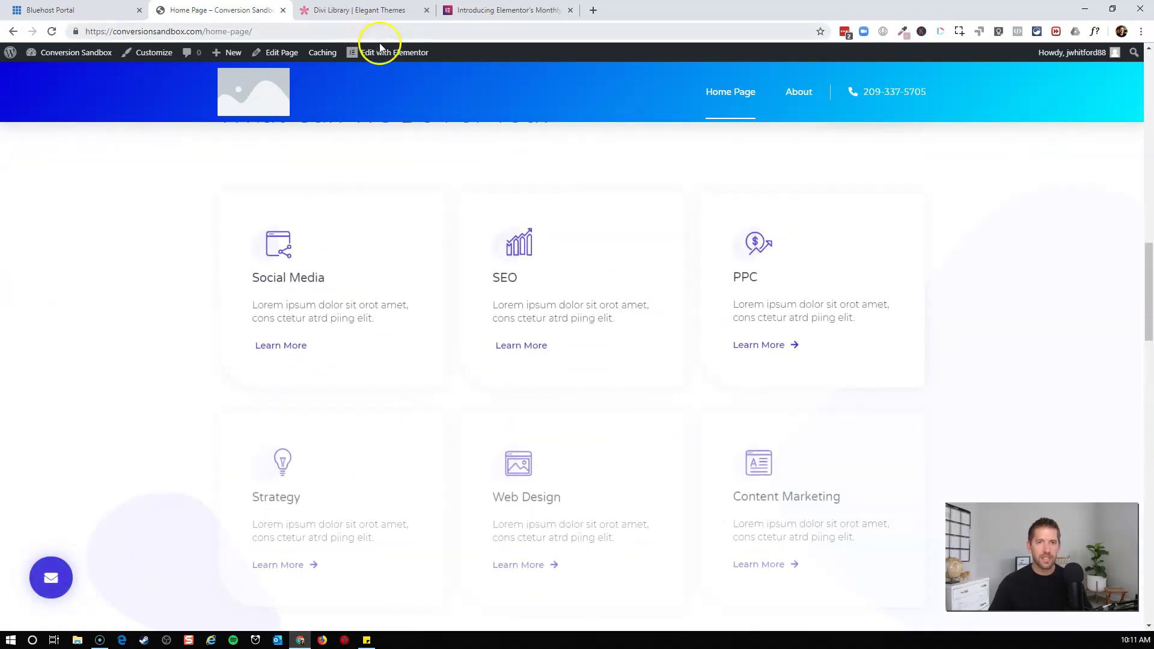
- Open the Home Page in Elementor and select the floating mail button
mouse_move(383, 53)
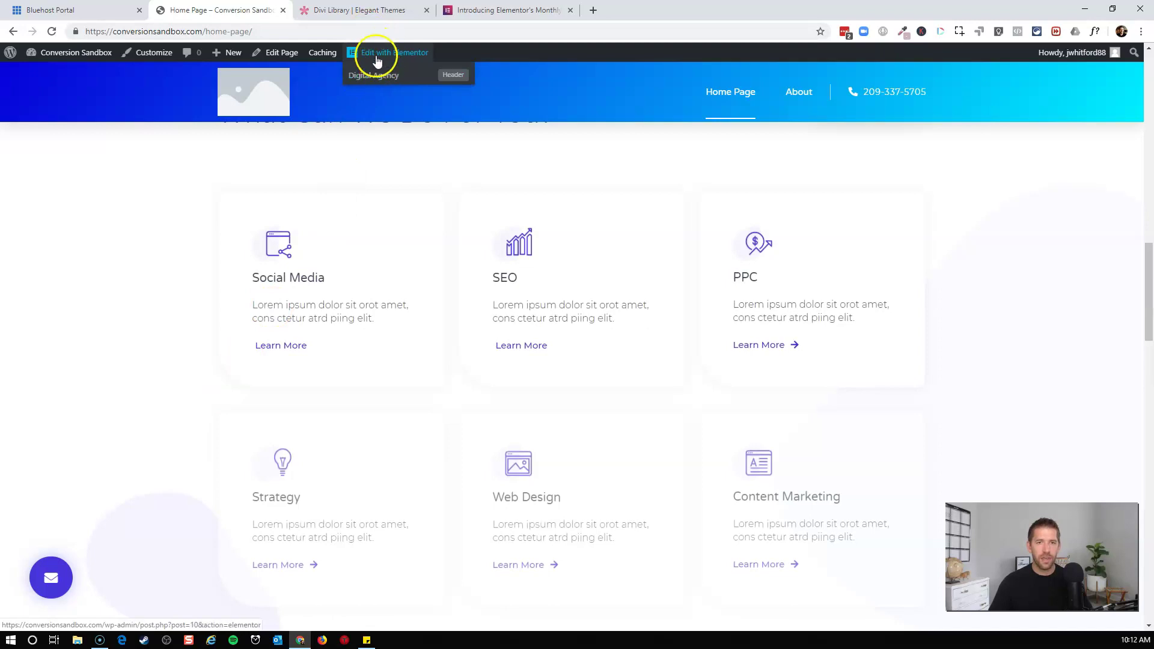
left_click(382, 54)
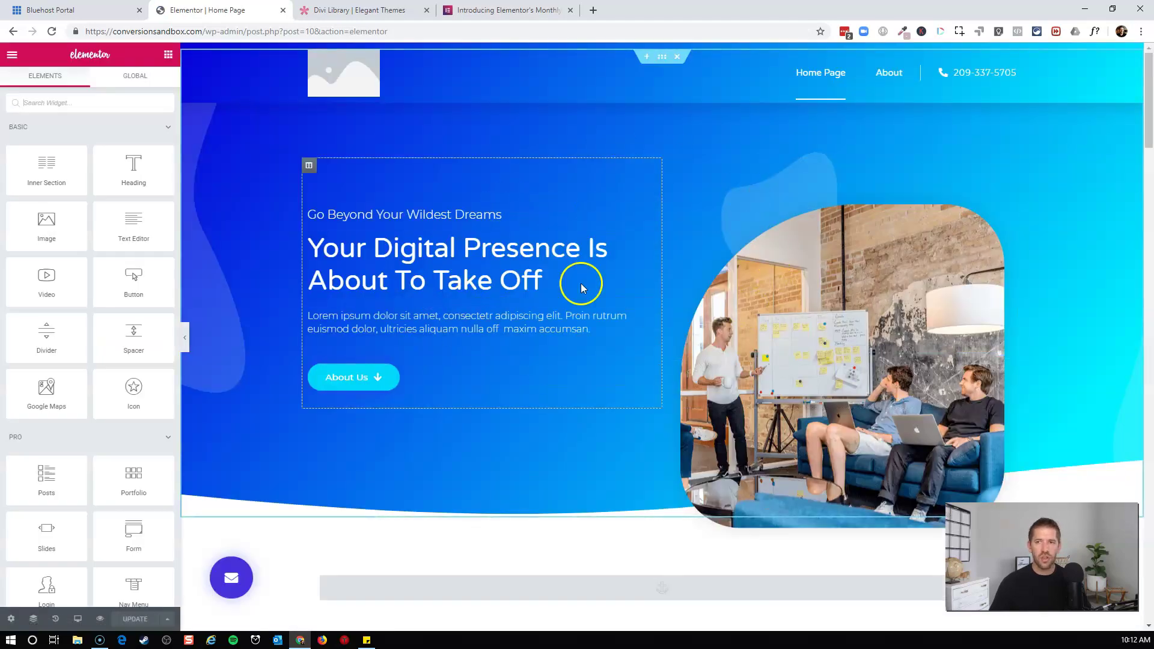
scroll(582, 281, "down", 7)
left_click(224, 578)
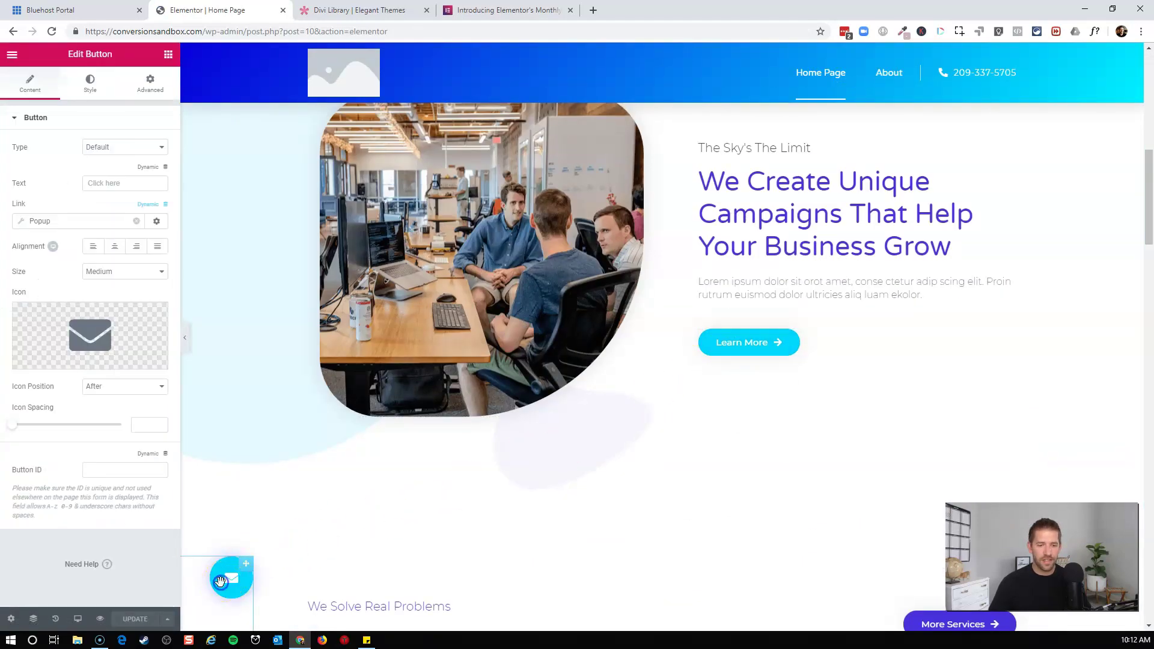
- Link the mail button to the 'Agency Pop up' popup by searching 'pop' in the Popup dynamic tag
mouse_move(70, 342)
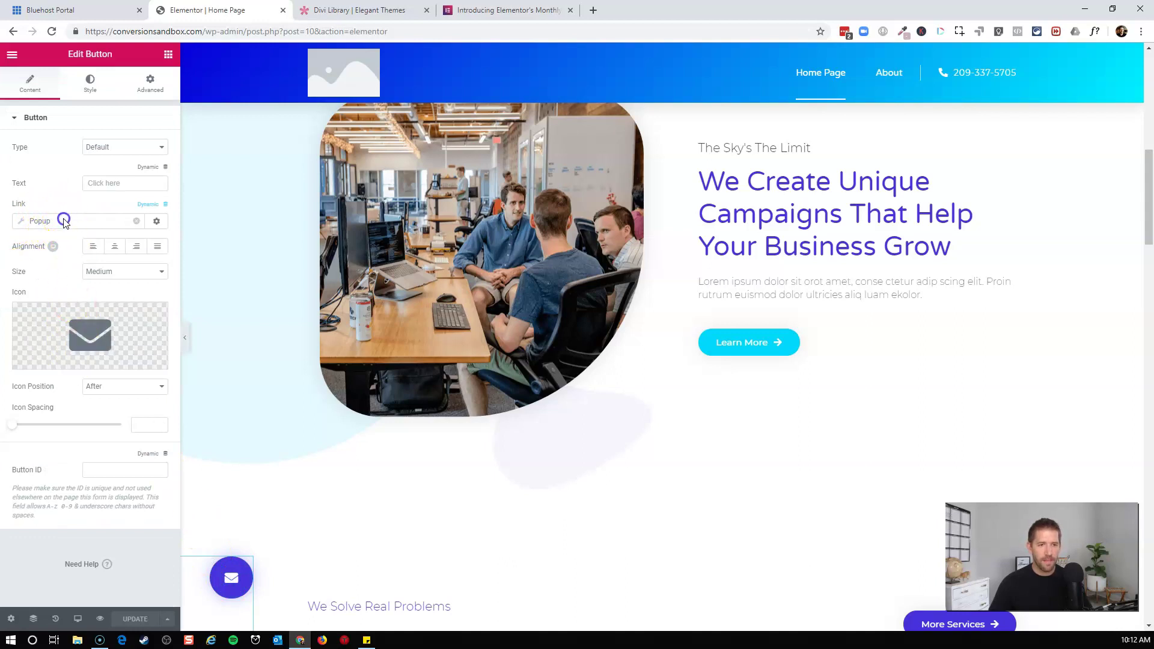
left_click(64, 221)
left_click(44, 313)
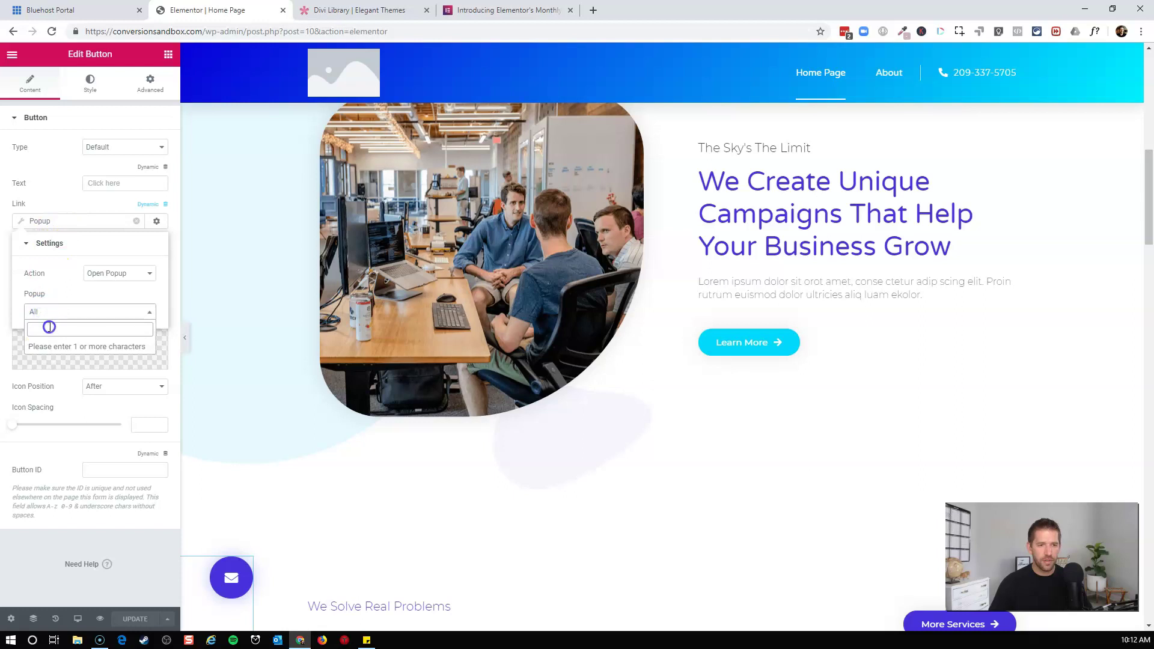
left_click(49, 327)
type("digit")
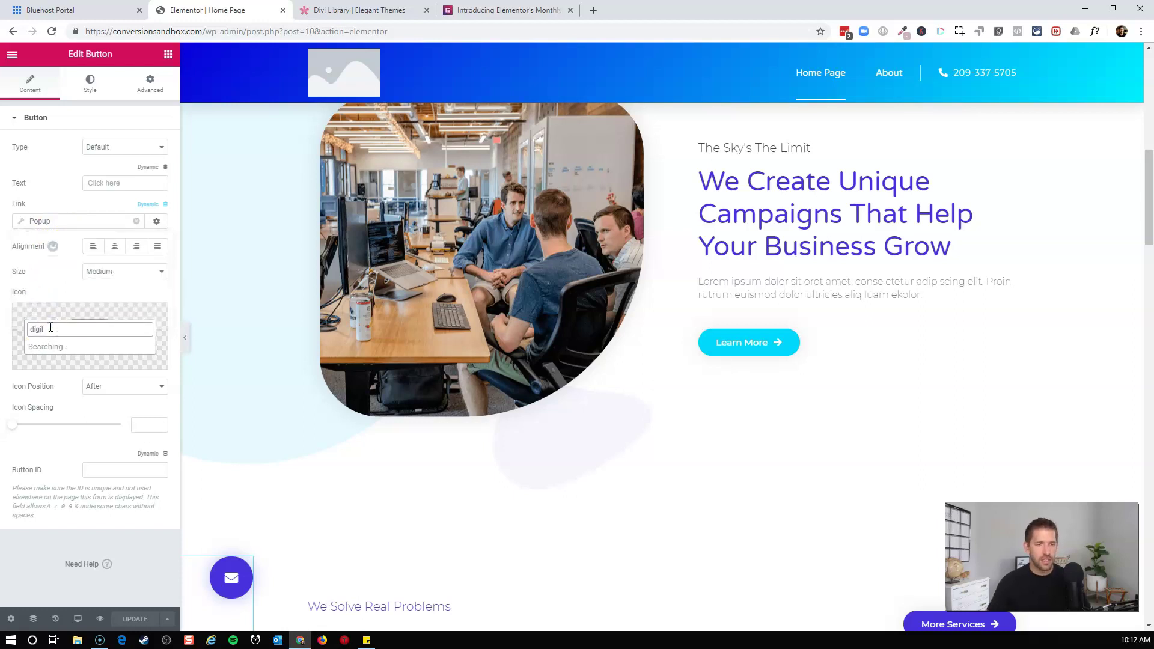
left_click(57, 351)
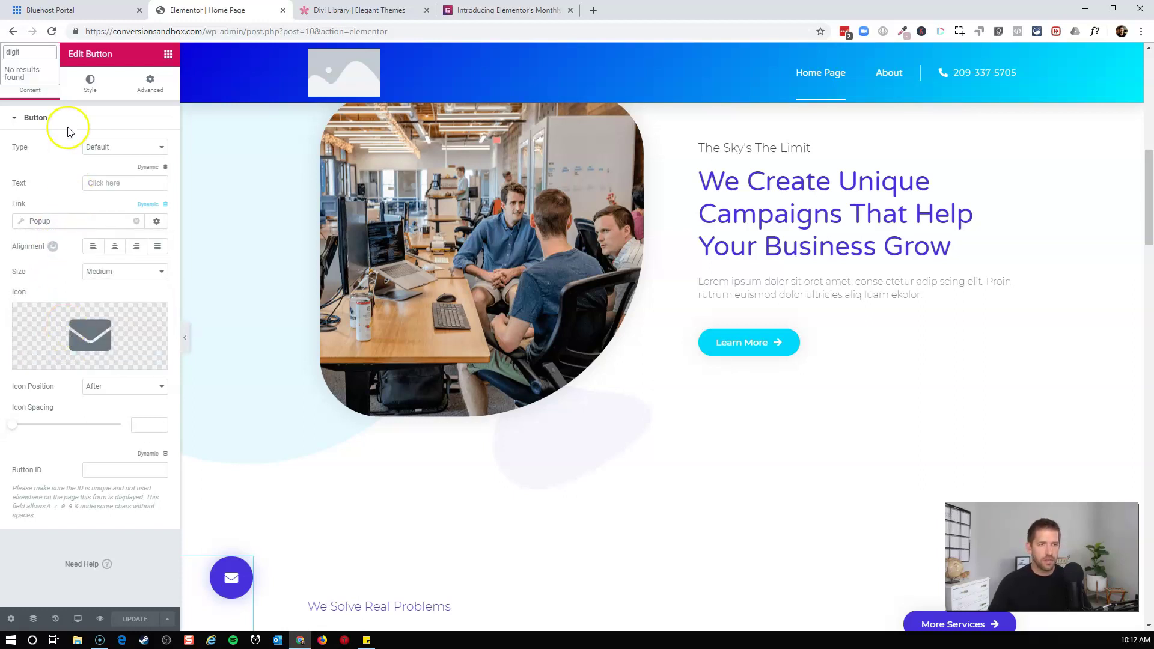
key("BackSpace")
key("BackSpace")
key("BackSpace")
key("BackSpace")
type("pop")
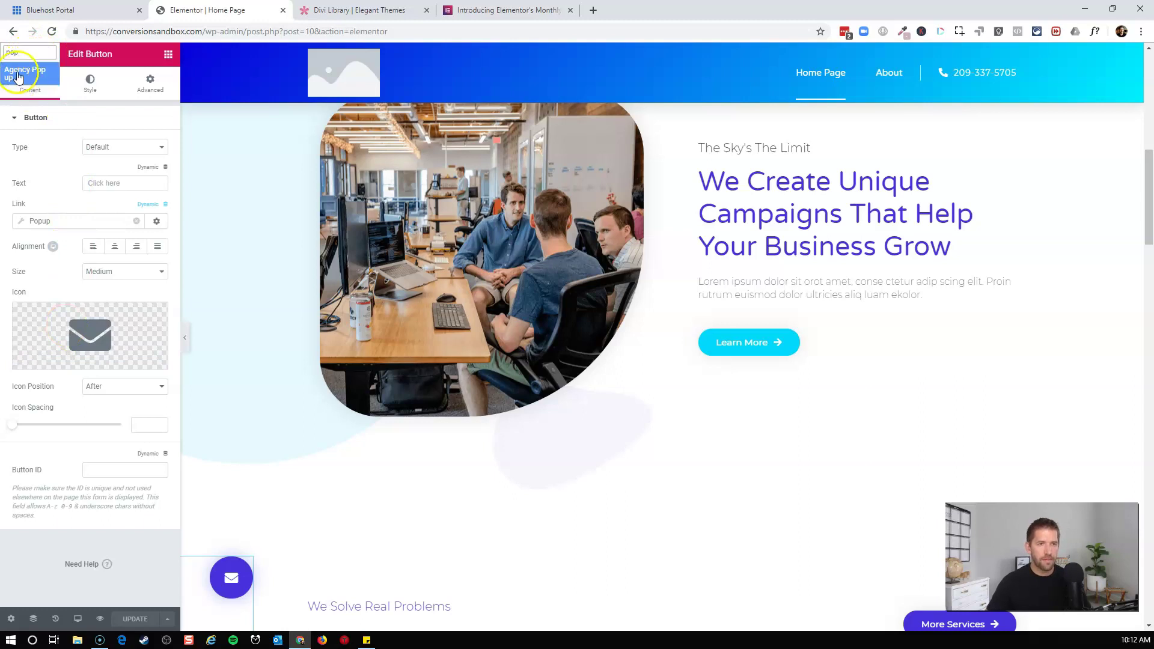
left_click(18, 76)
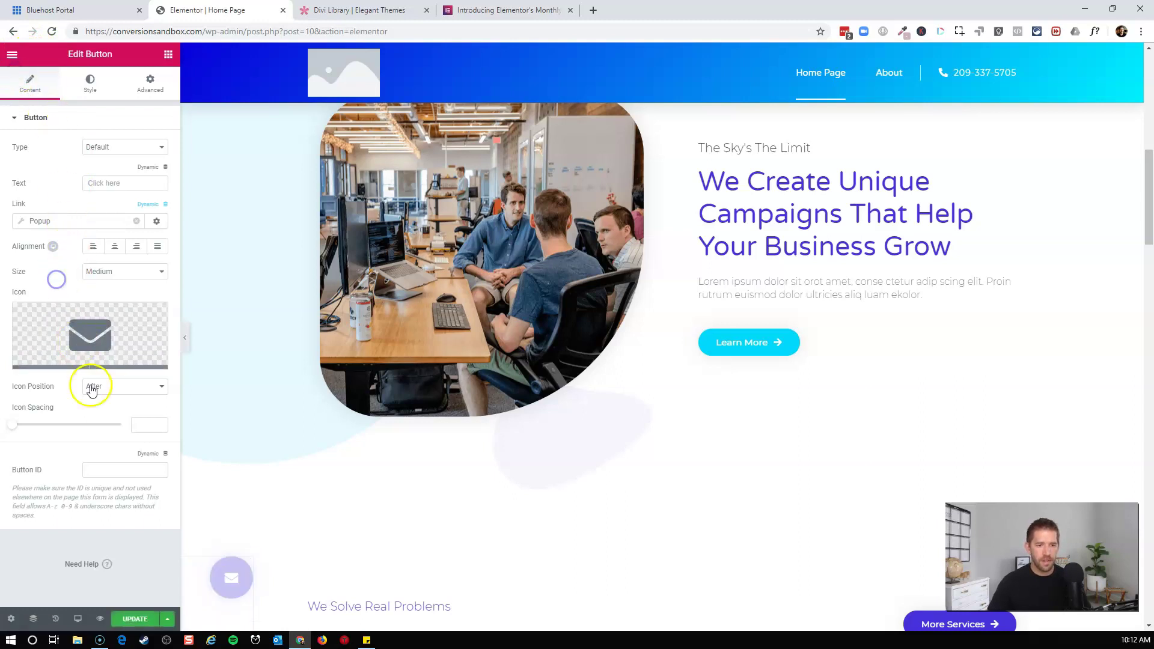
- Update the page, view it live, and test that the mail button opens the popup
left_click(12, 54)
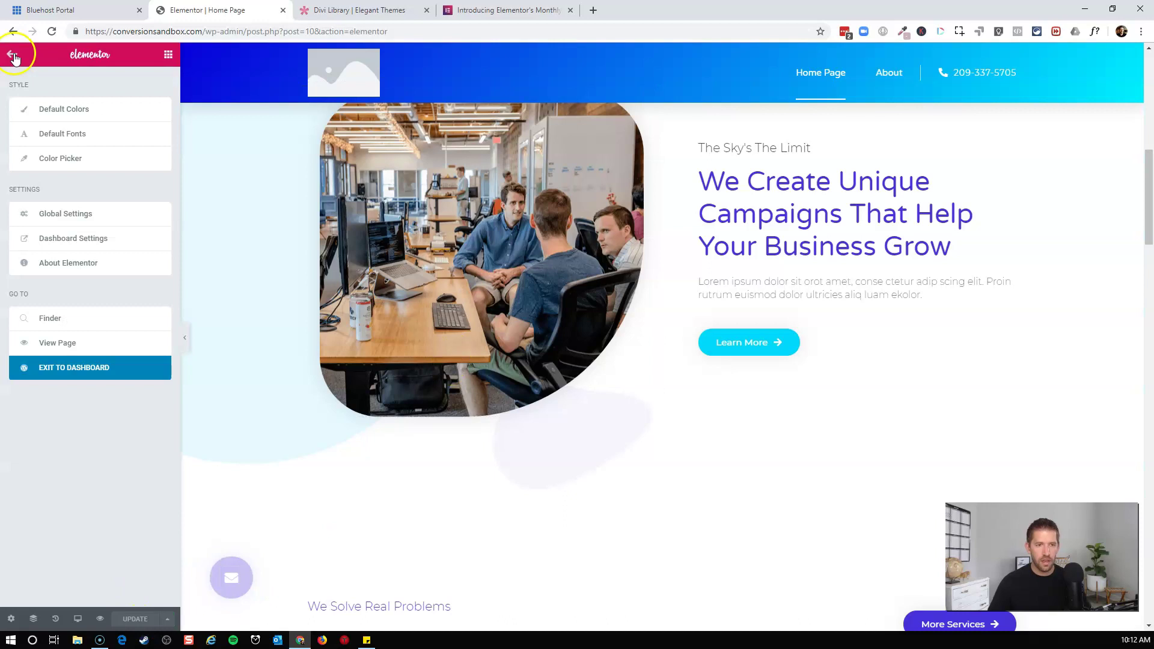
left_click(74, 352)
left_click(52, 586)
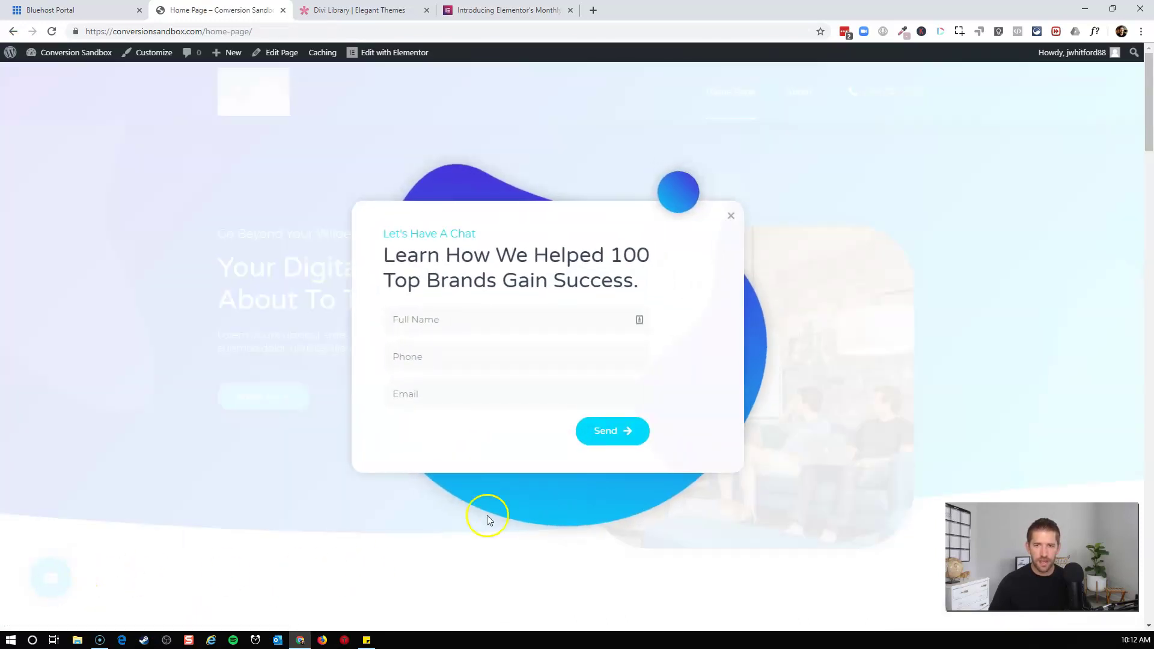
- Close the chat popup and open the About page from the header menu
left_click(229, 409)
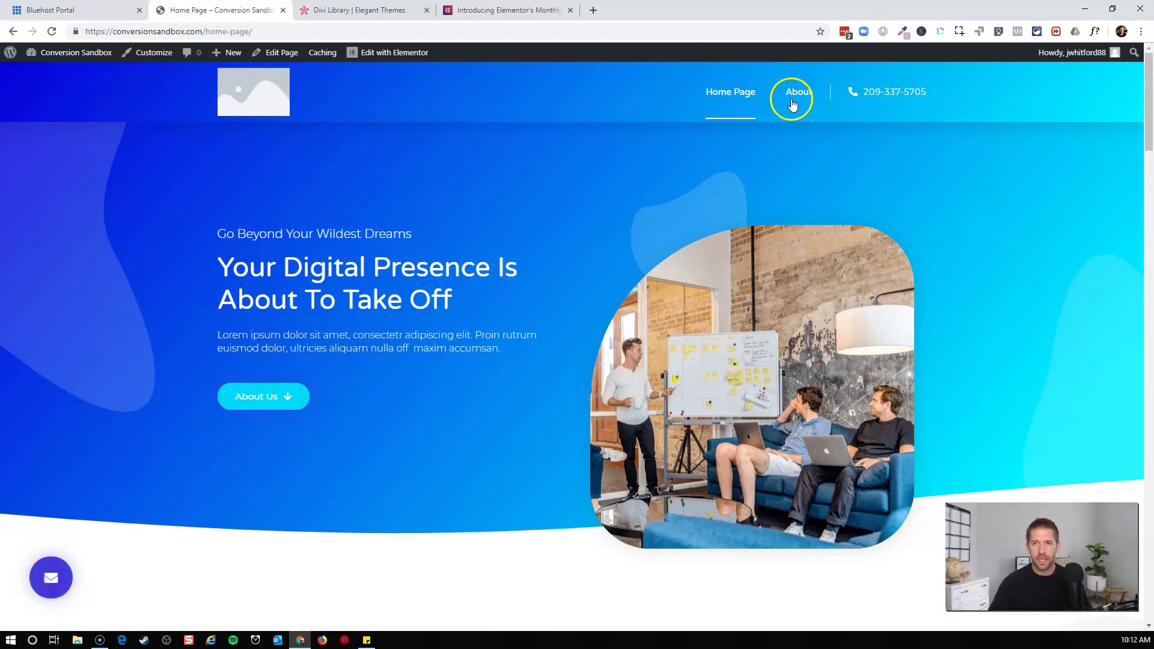
left_click(814, 91)
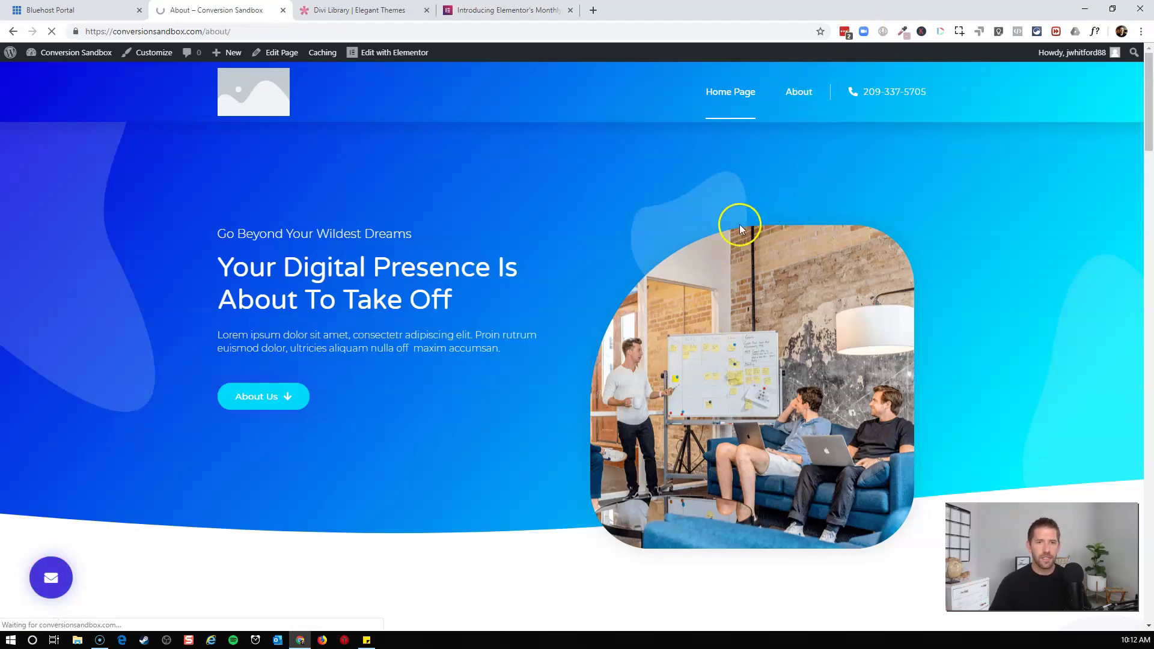
scroll(711, 299, "down", 5)
scroll(681, 346, "up", 5)
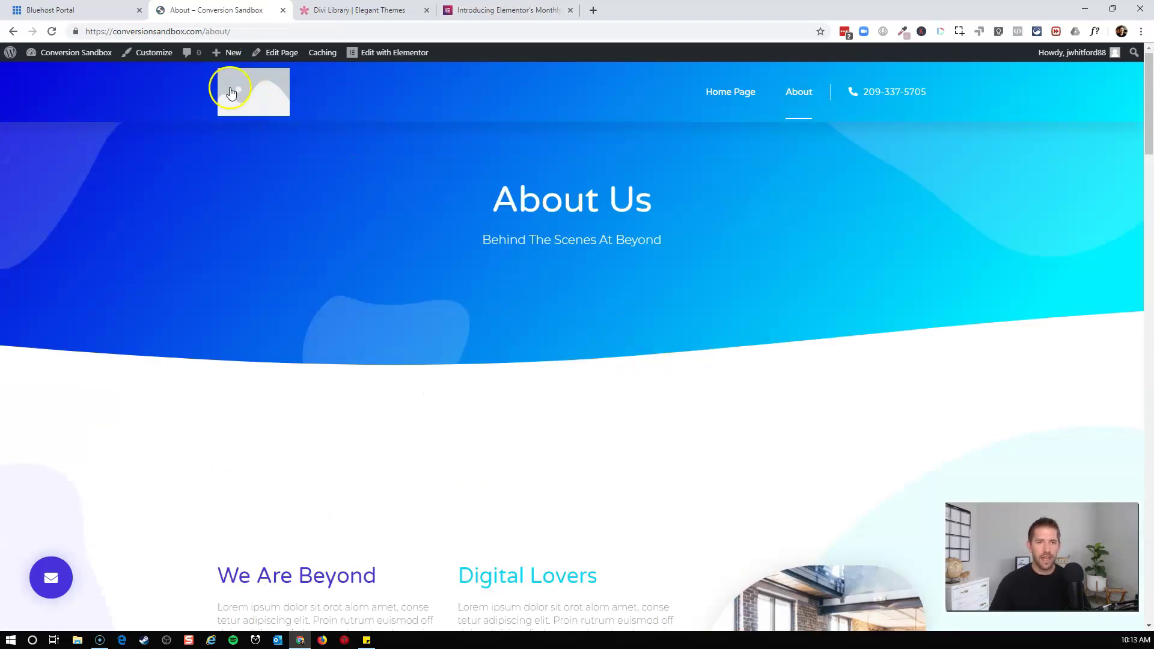
- In the Customizer's Layout > Header > Site Identity, set the blue circle image as the uncropped logo
left_click(161, 57)
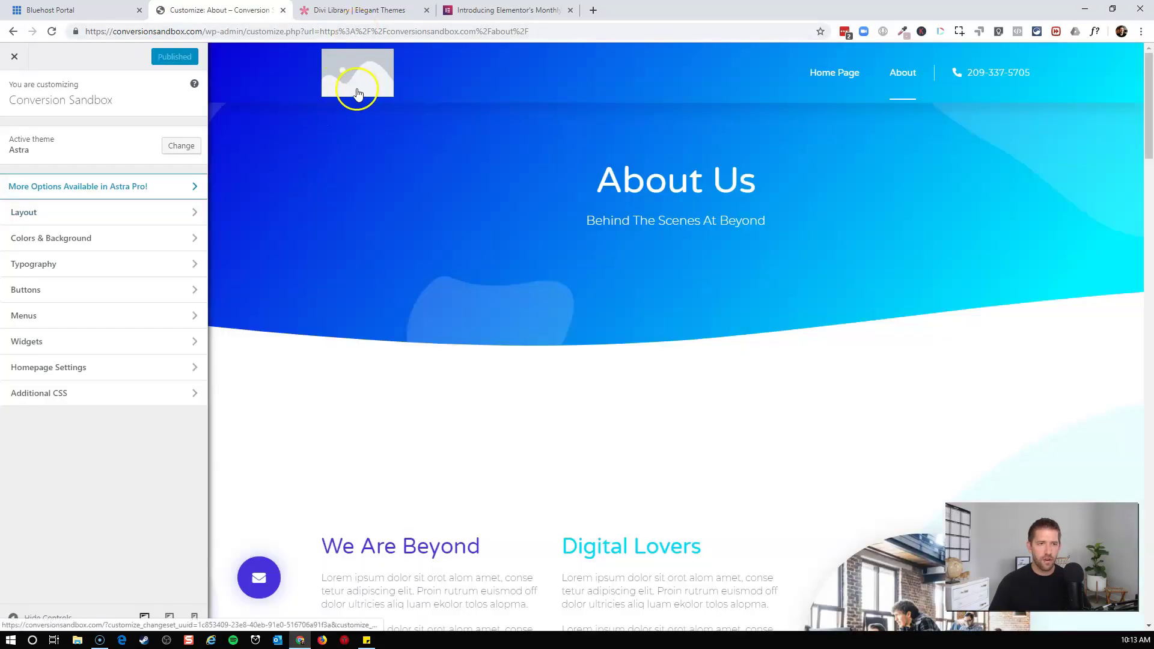
left_click(88, 217)
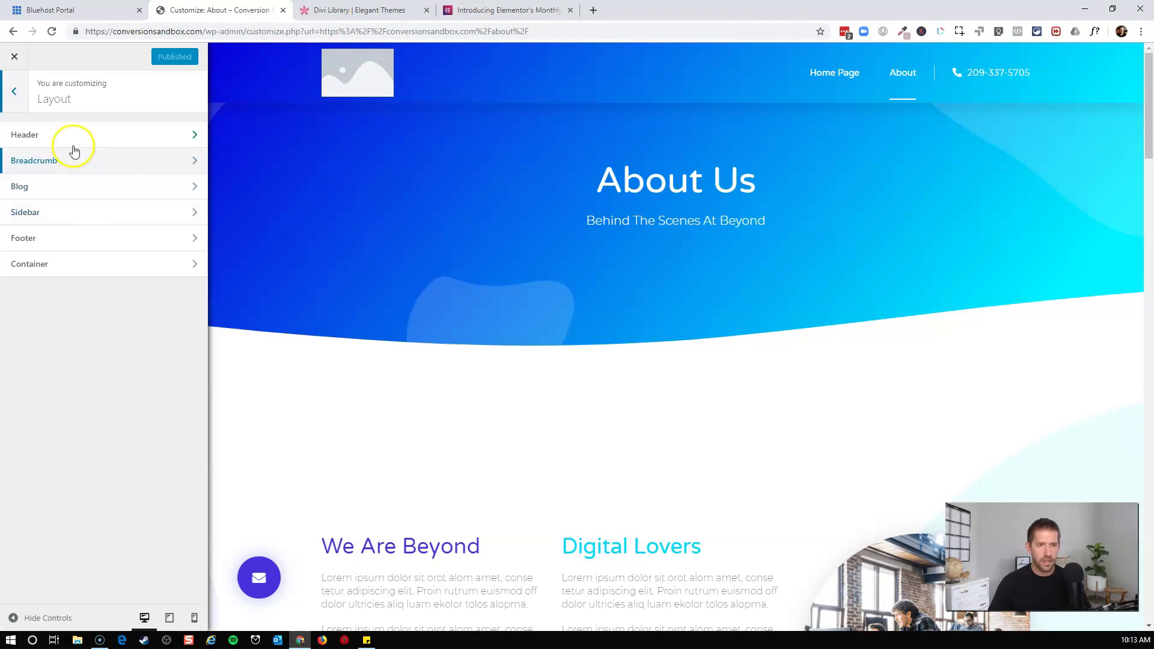
left_click(75, 142)
left_click(72, 140)
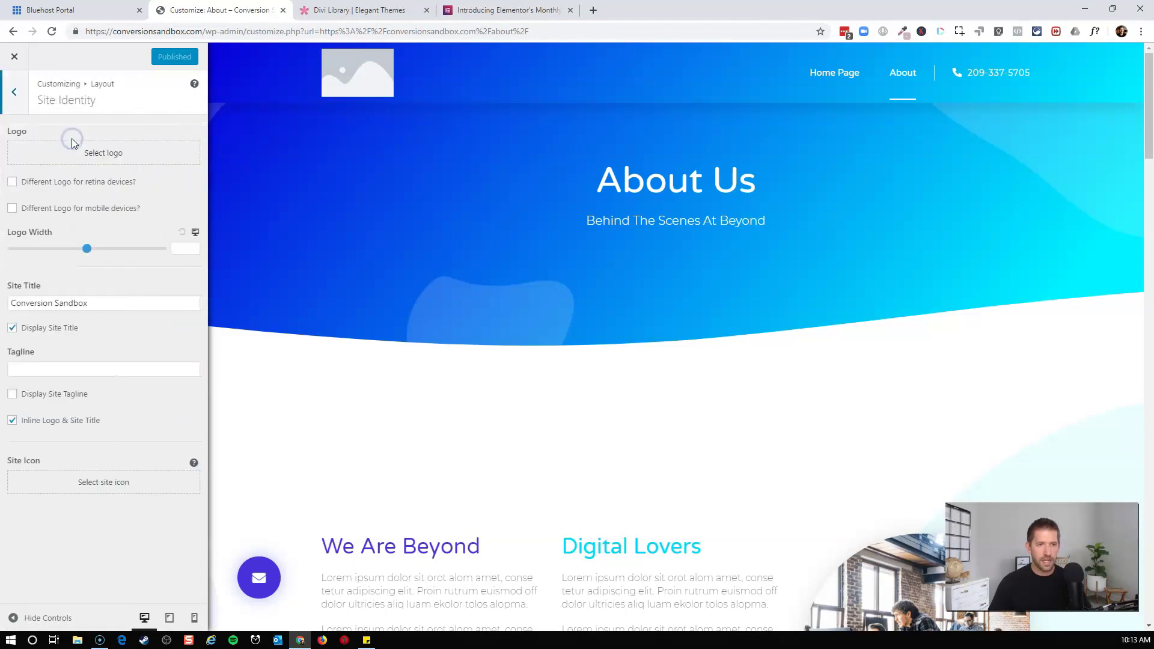
left_click(73, 158)
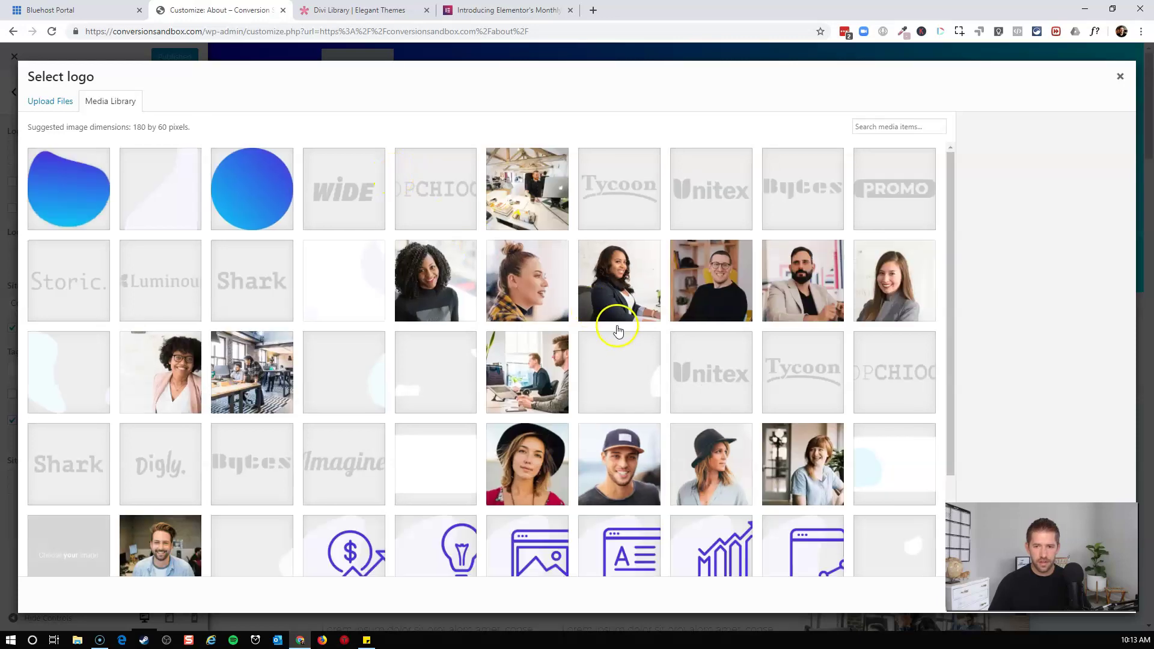
scroll(616, 331, "down", 2)
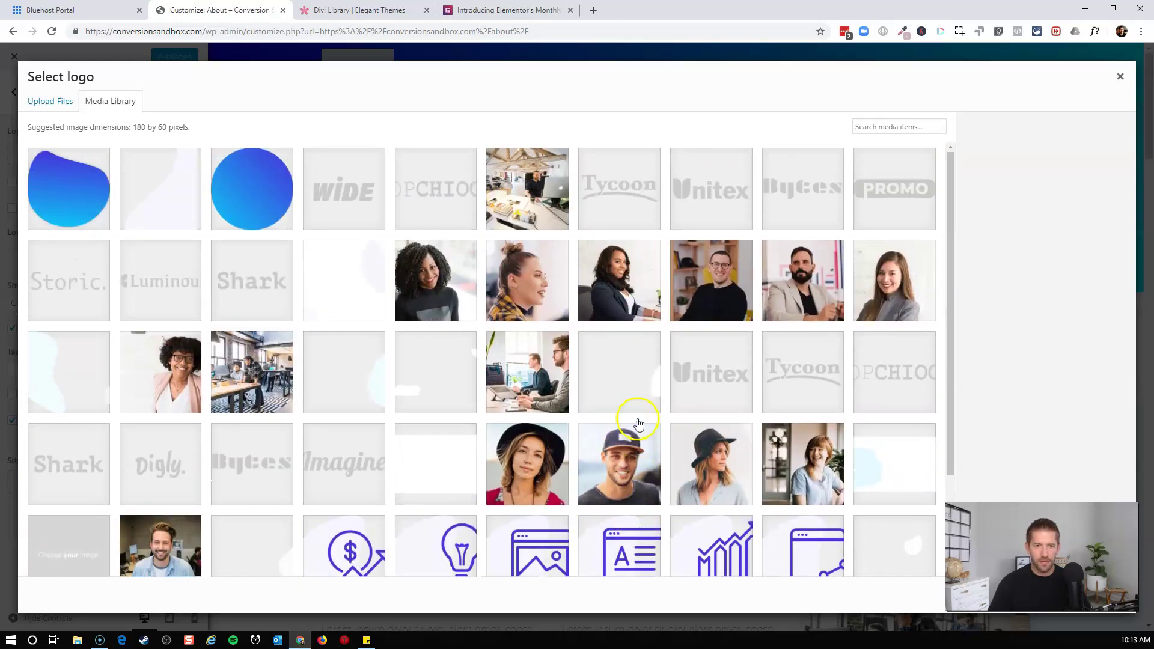
scroll(619, 361, "up", 3)
left_click(263, 209)
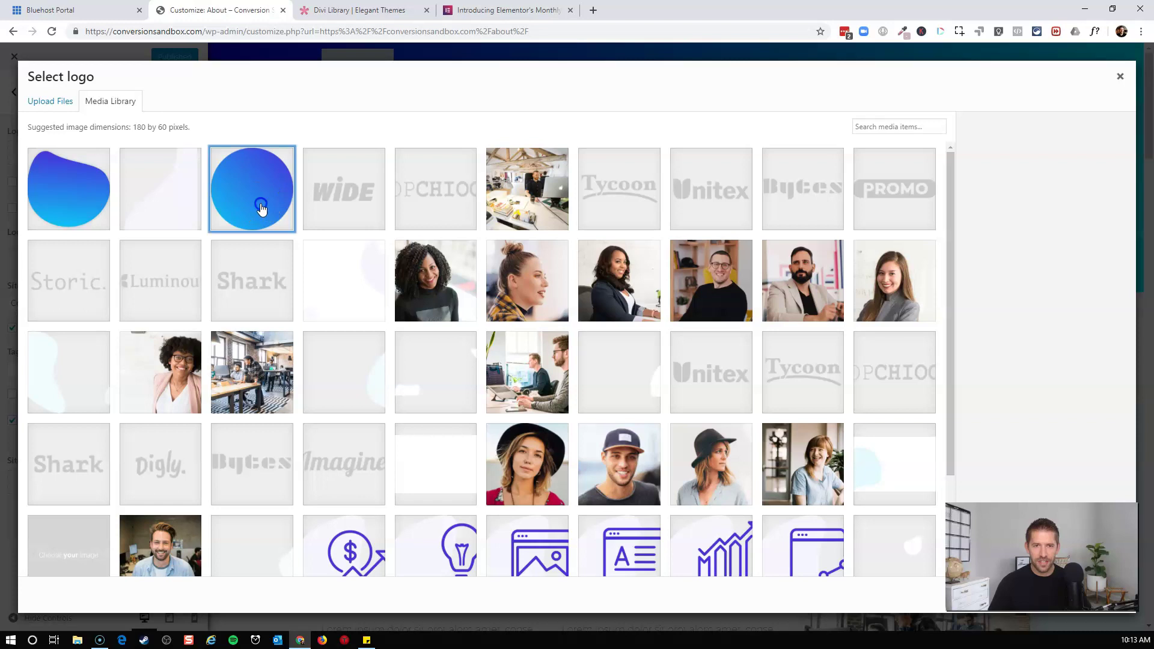
left_click(1103, 595)
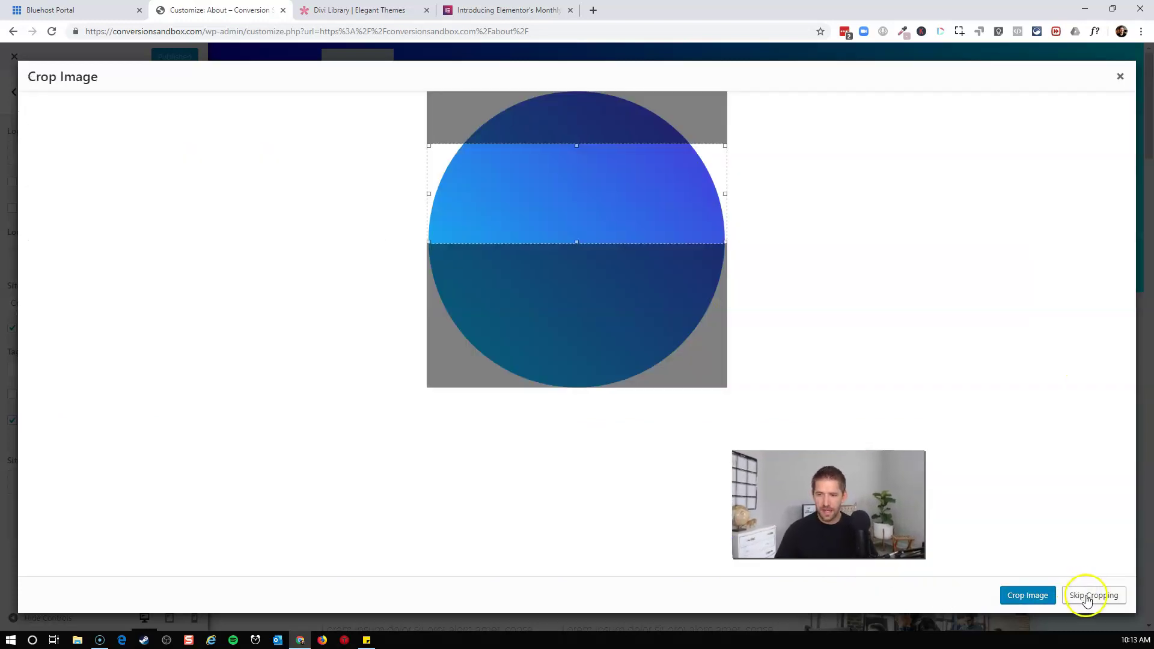
left_click(1076, 594)
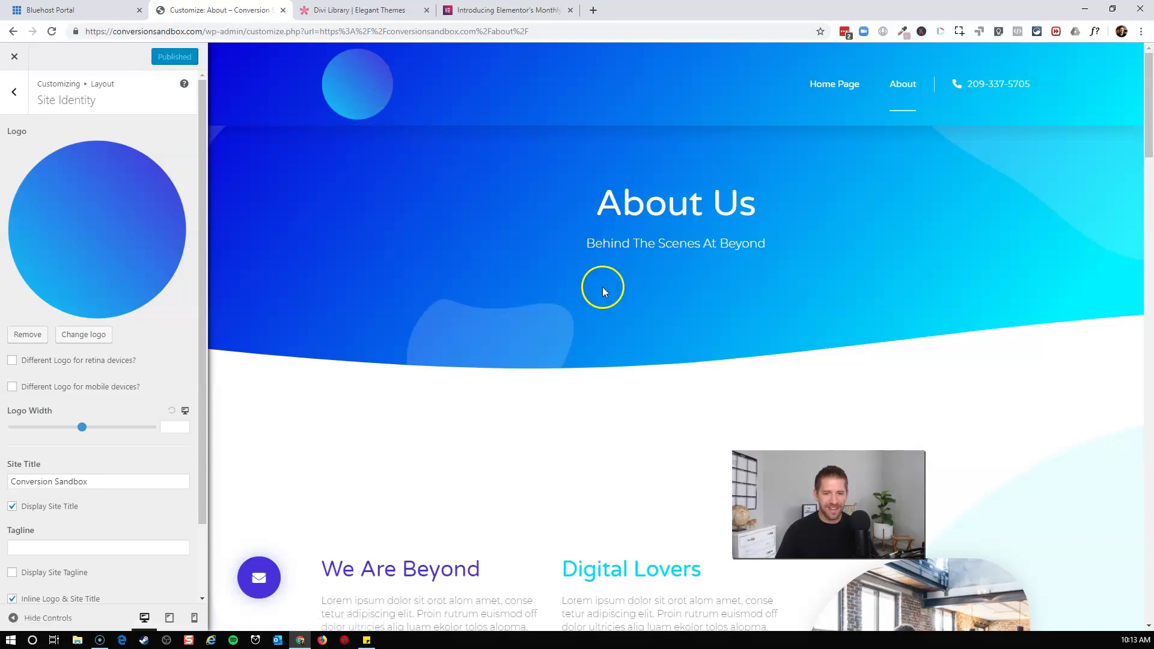
- Close the Customizer and scroll through the About page showing the blue circle logo in its header
left_click(13, 58)
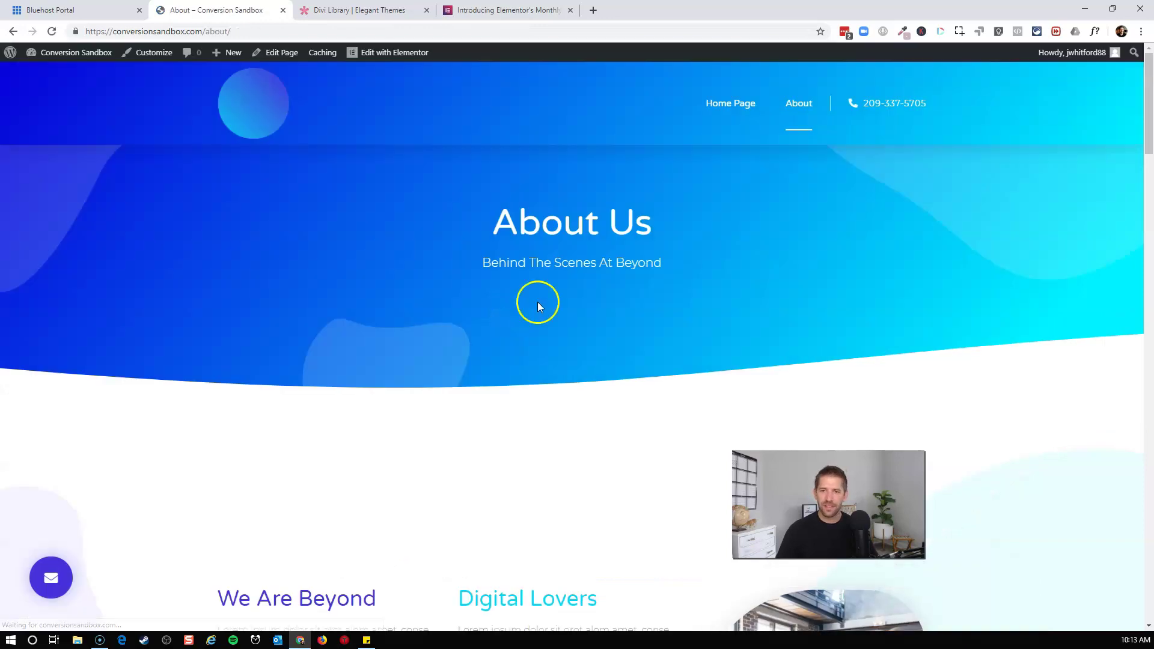
scroll(537, 302, "down", 10)
scroll(547, 302, "down", 10)
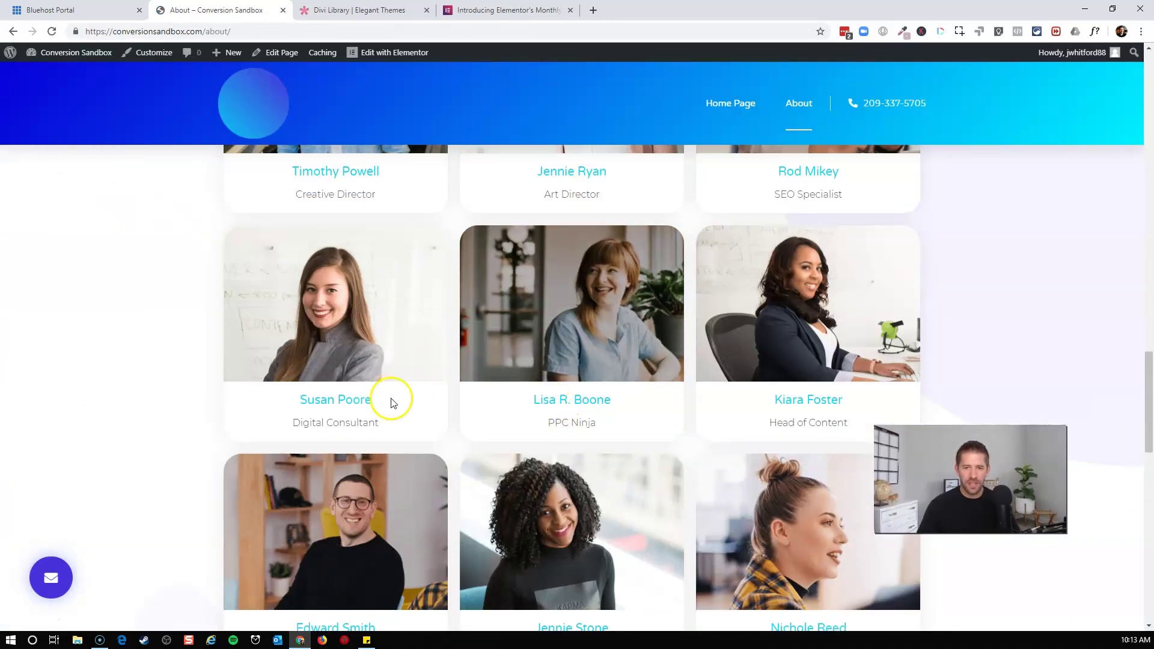
scroll(355, 361, "up", 6)
scroll(354, 363, "up", 5)
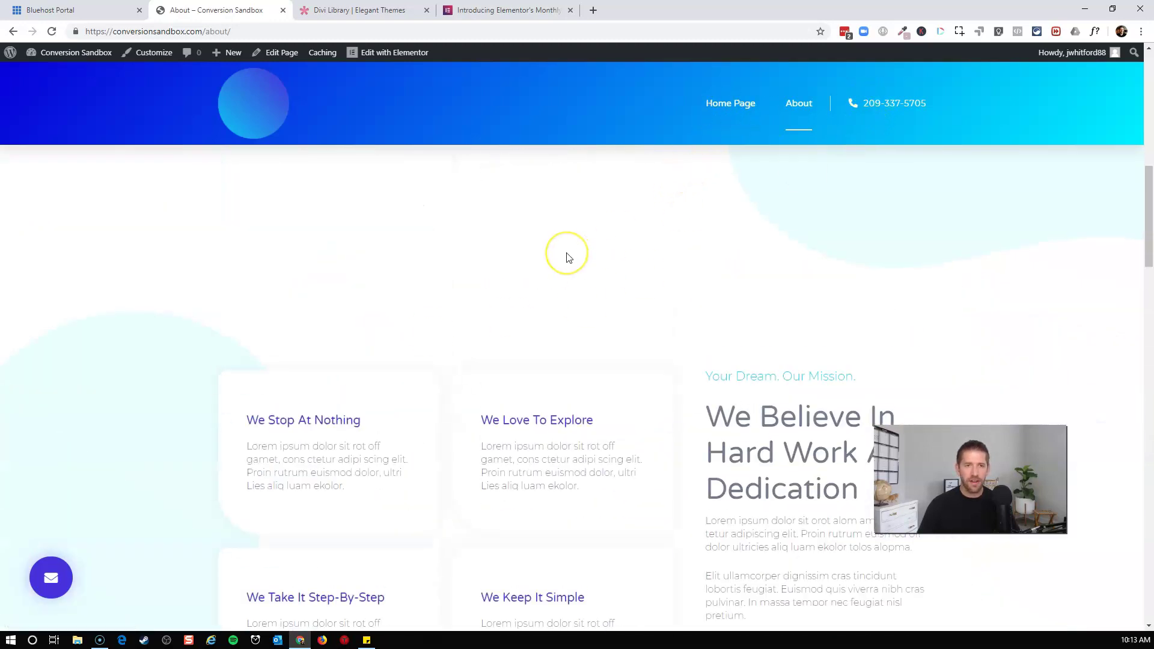
scroll(566, 257, "up", 12)
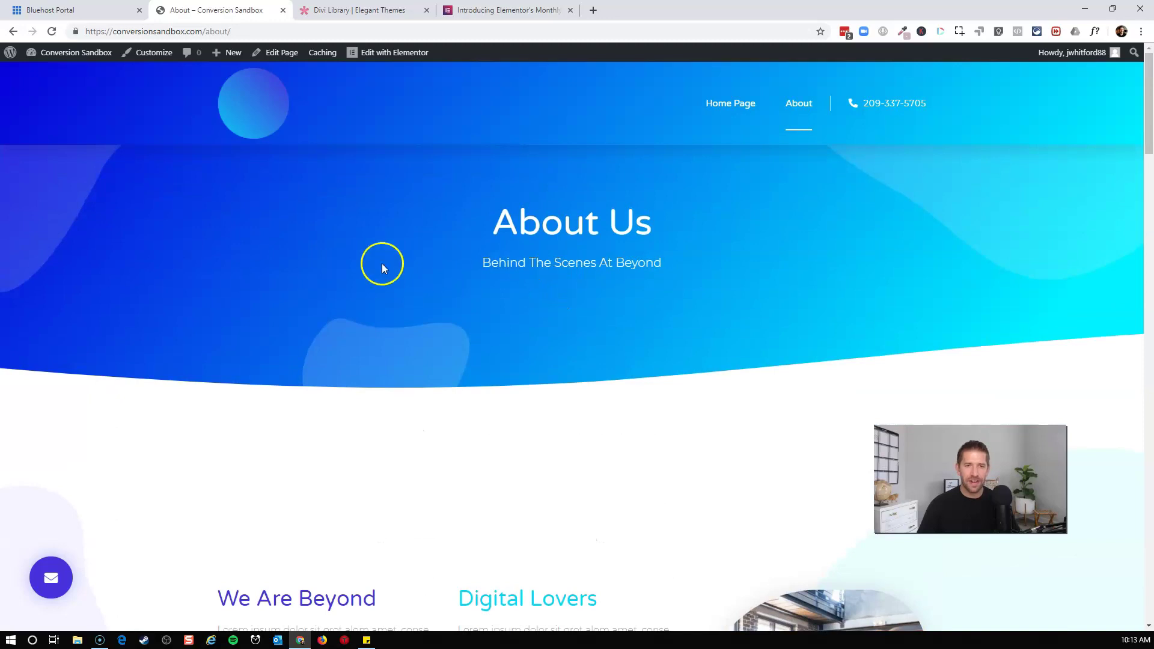